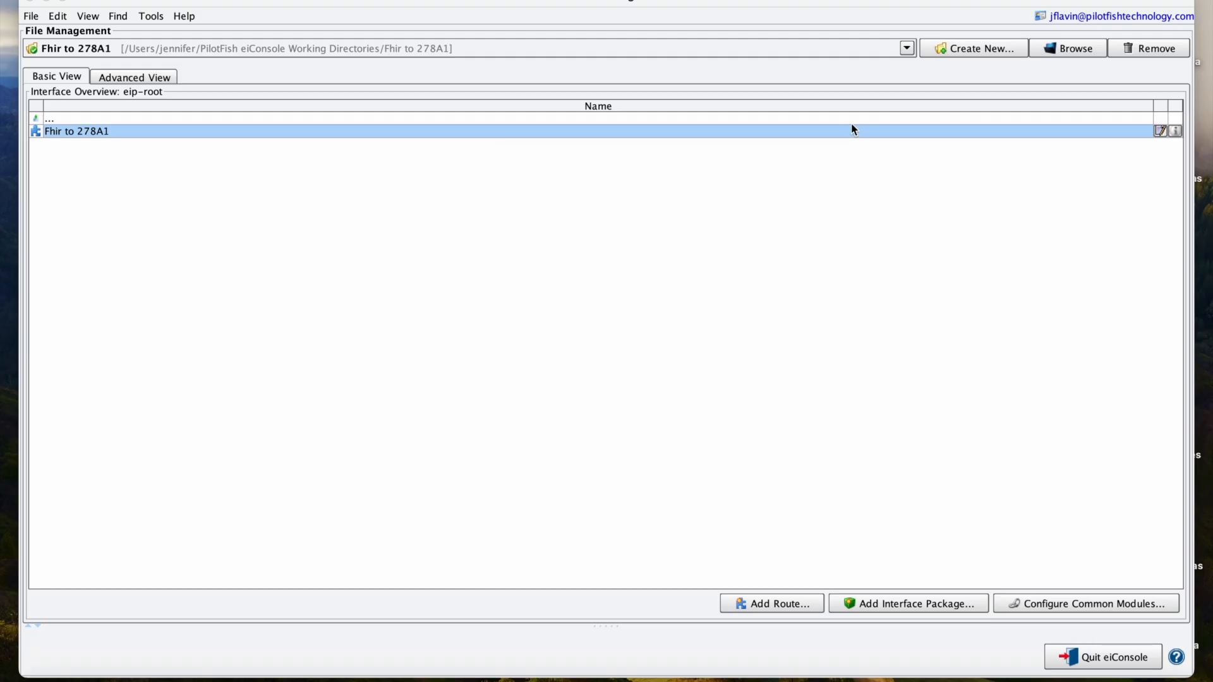
Check the available working directories, keep Fhir to 278A1, and open its Fhir to 278A1 route.
click(907, 48)
click(907, 48)
click(907, 48)
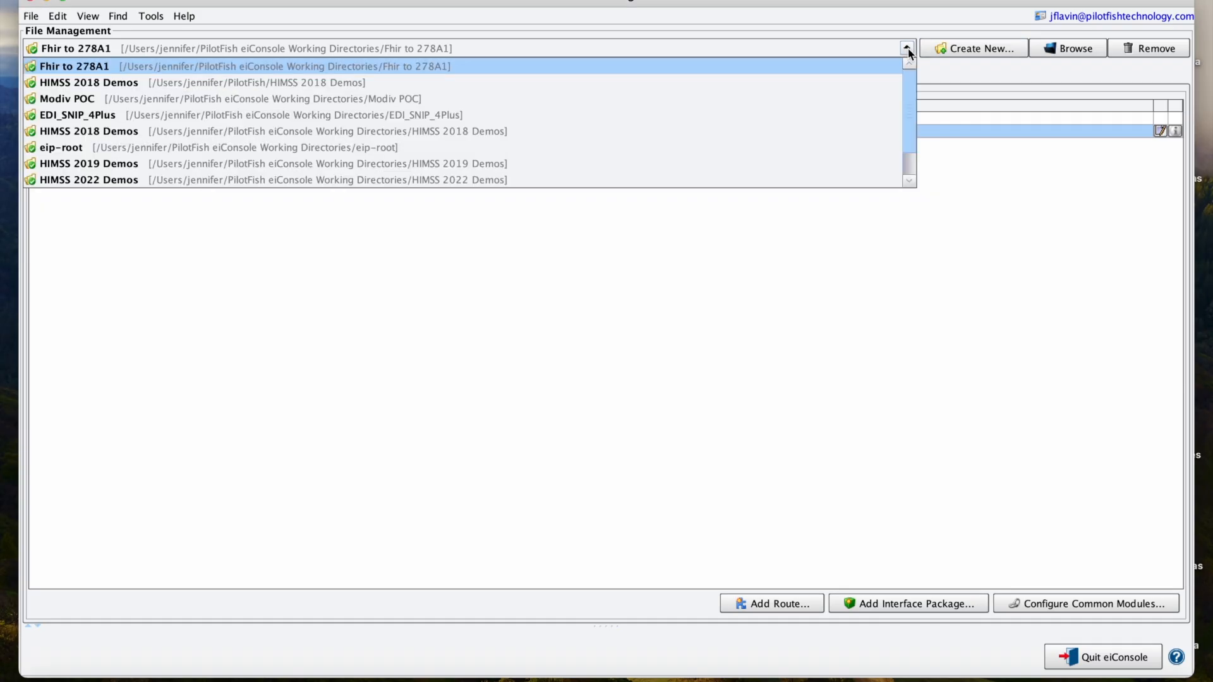
click(907, 48)
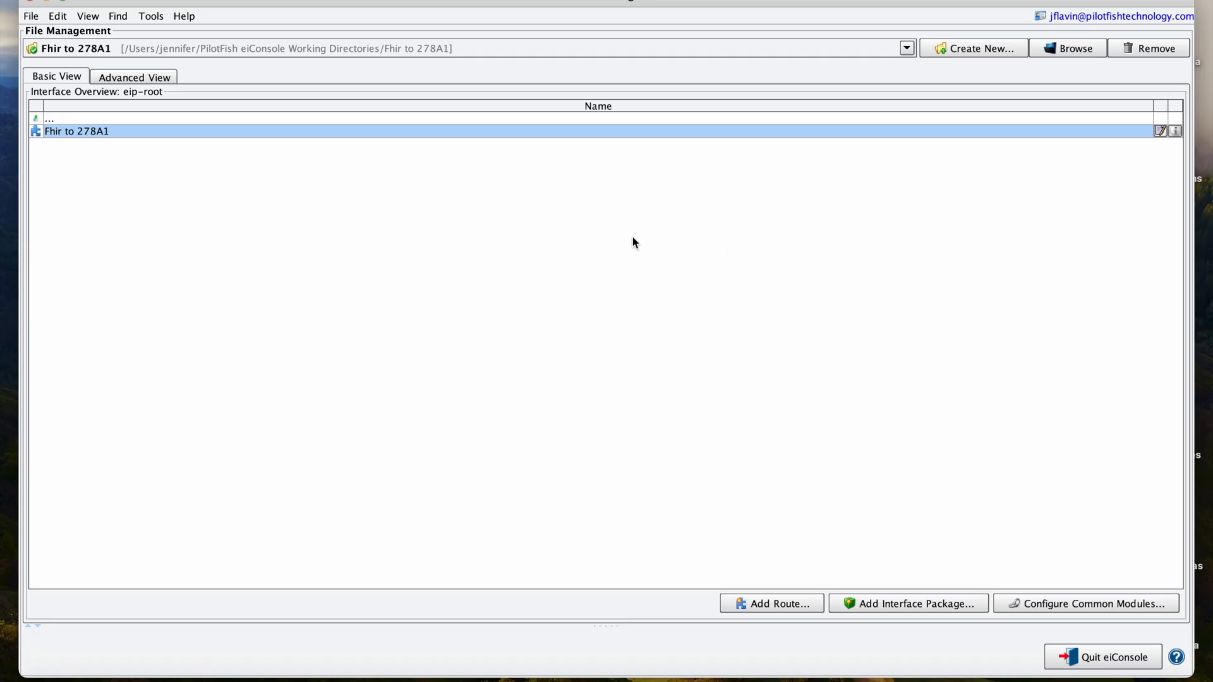
double_click(399, 131)
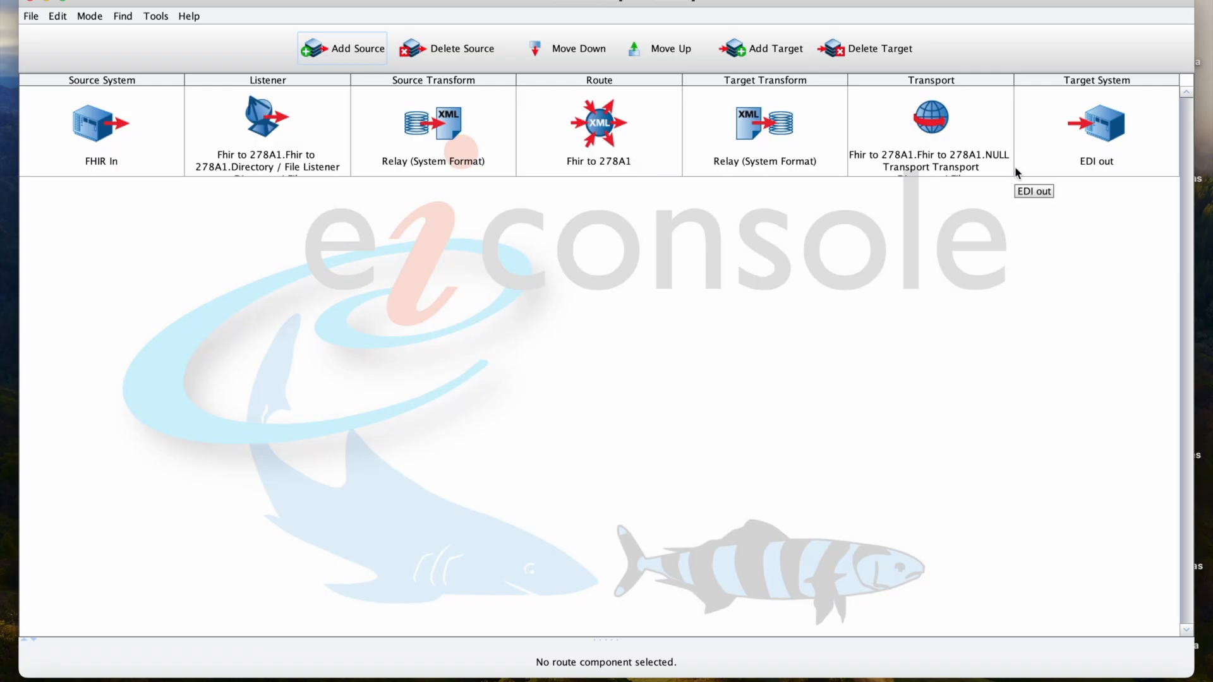
Inspect the FHIR In source system's settings and its source icon choices.
click(97, 128)
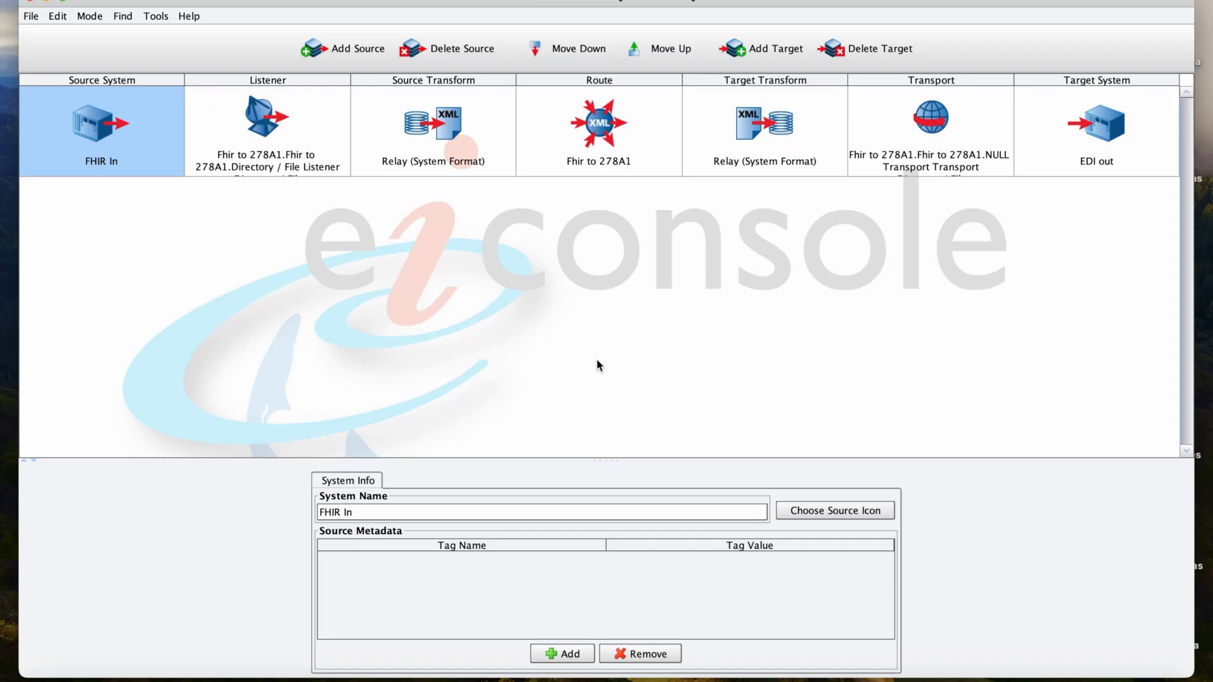
click(812, 510)
click(735, 474)
Examine the listener types available for the route's Directory / File listener, keeping the current type.
click(276, 129)
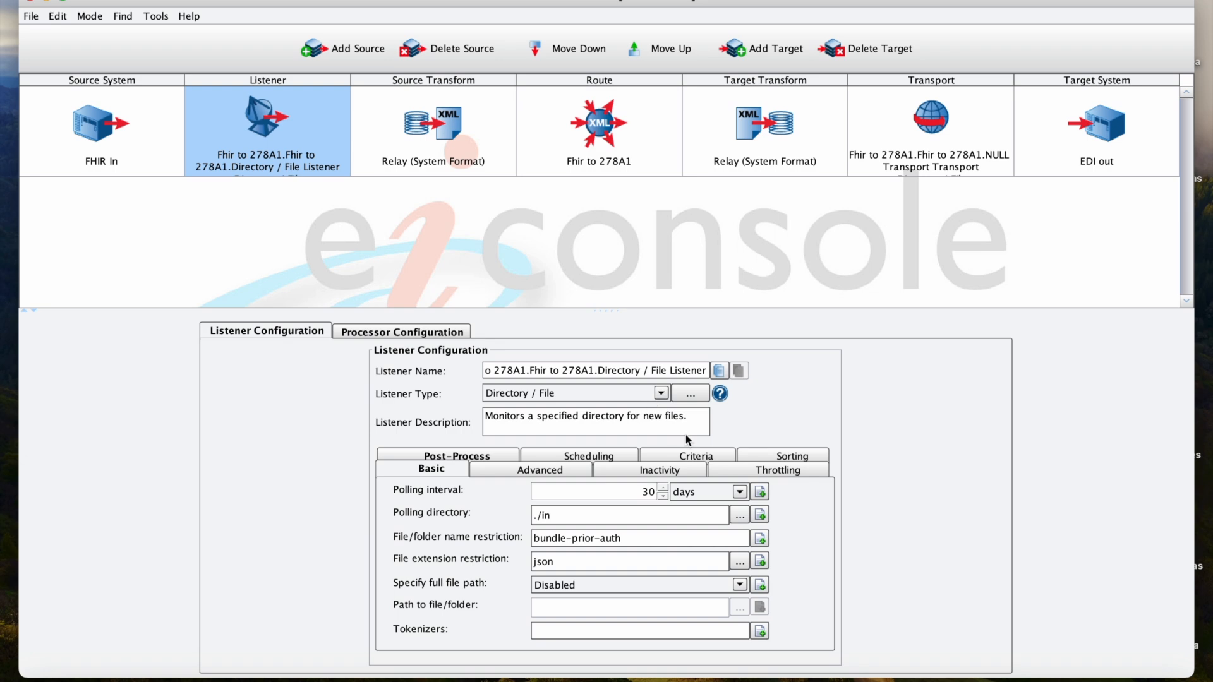
click(661, 393)
scroll(664, 423, up, 2)
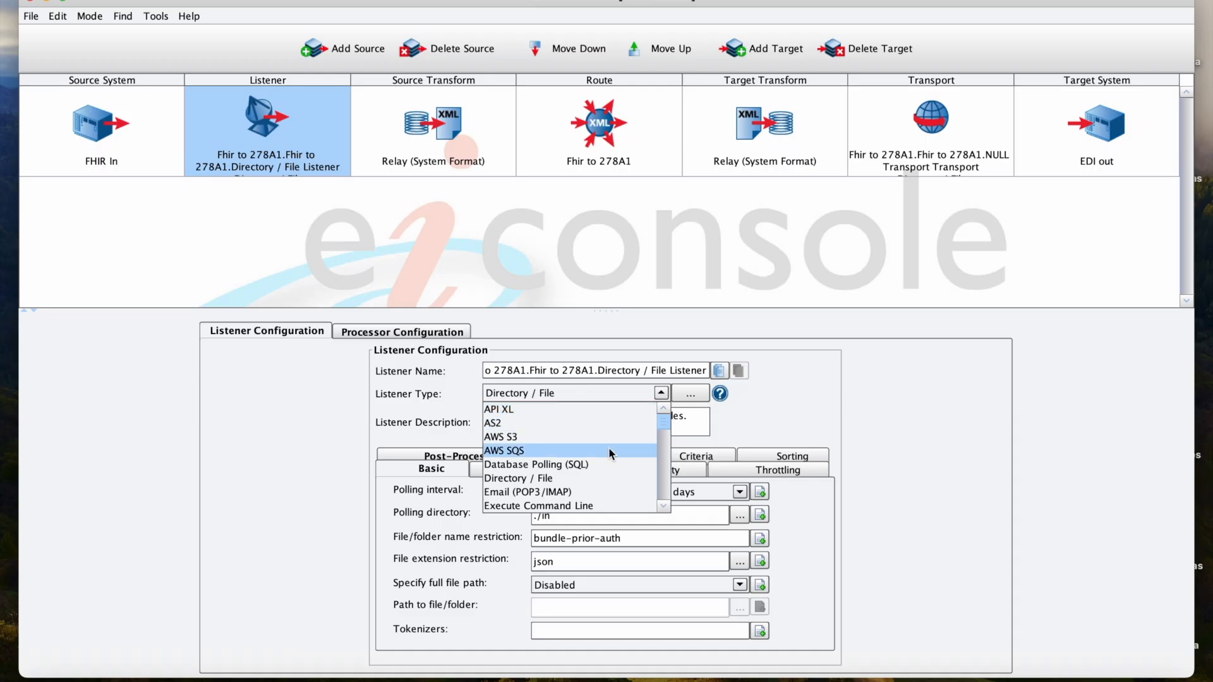
scroll(601, 435, down, 3)
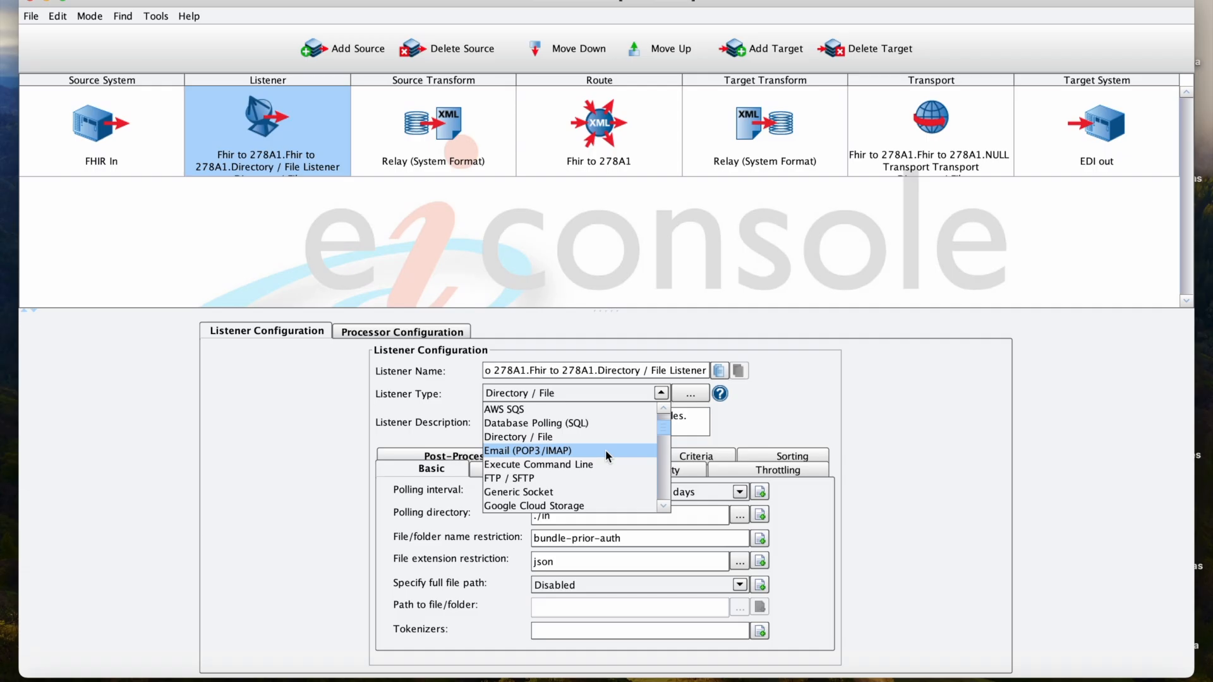
scroll(606, 456, down, 1)
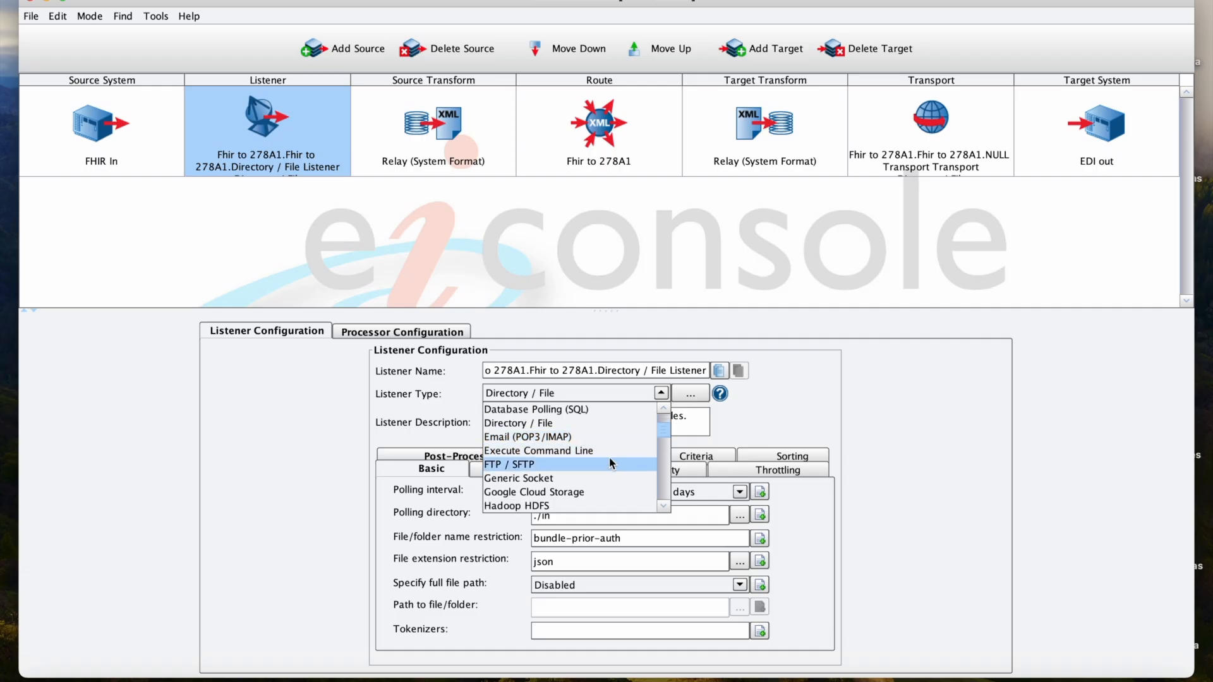
scroll(609, 457, down, 4)
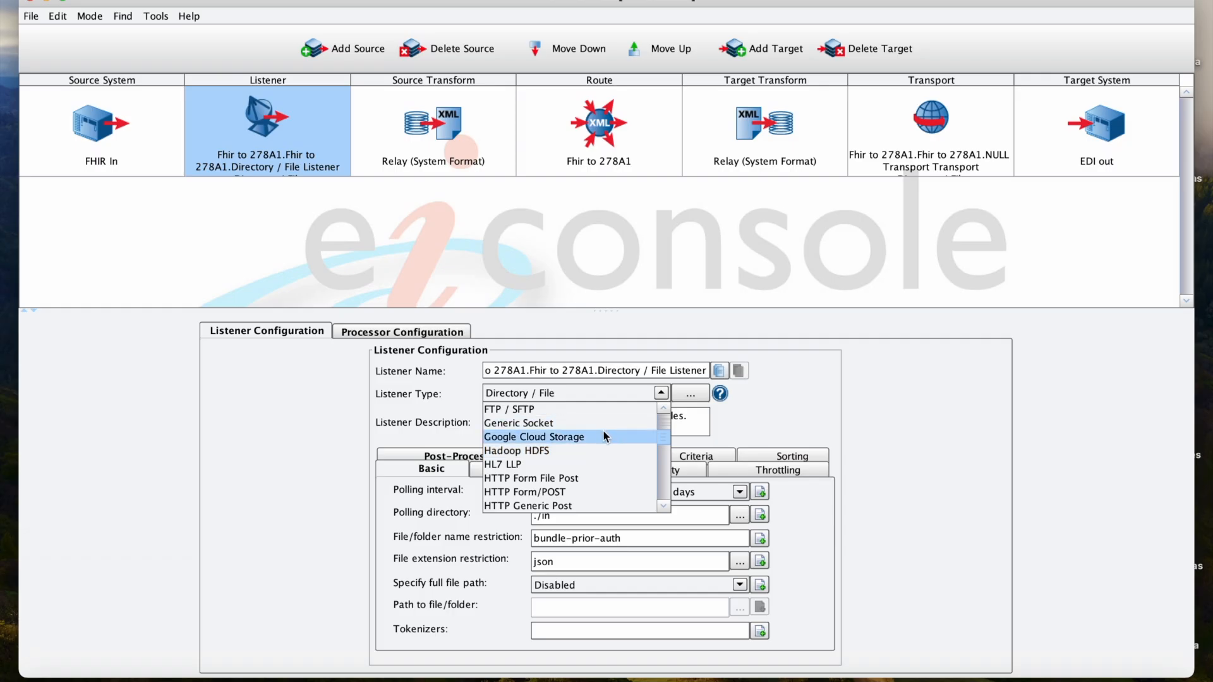
scroll(602, 430, down, 1)
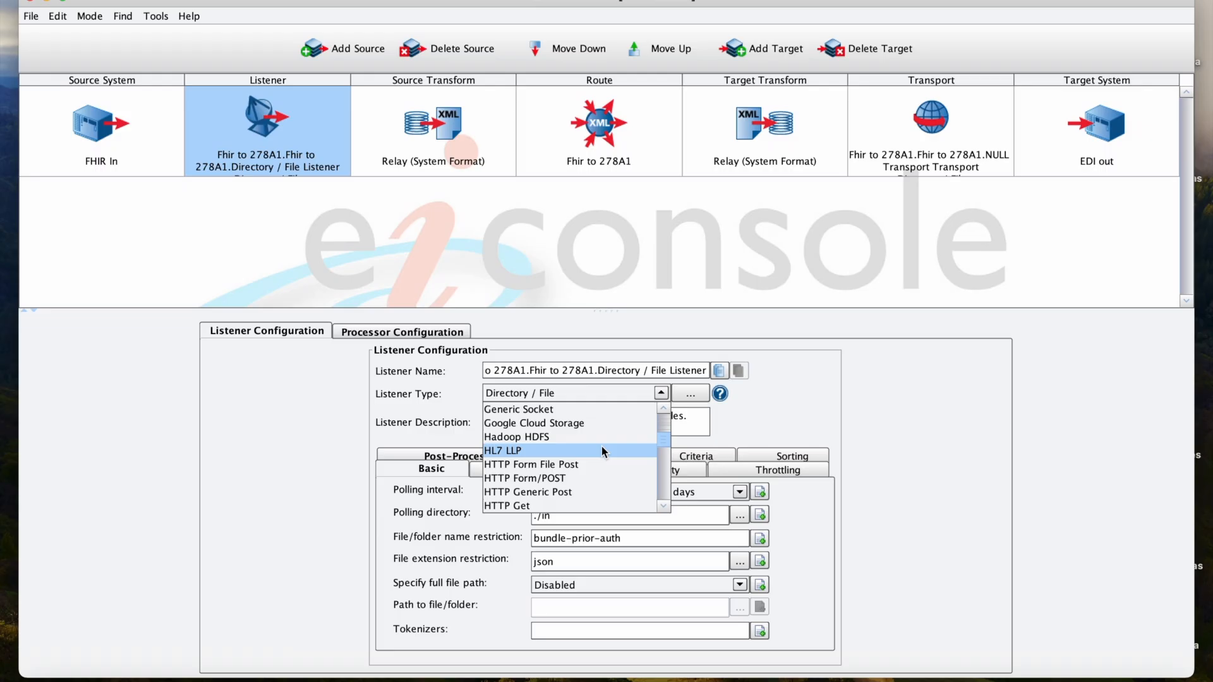
scroll(585, 434, down, 2)
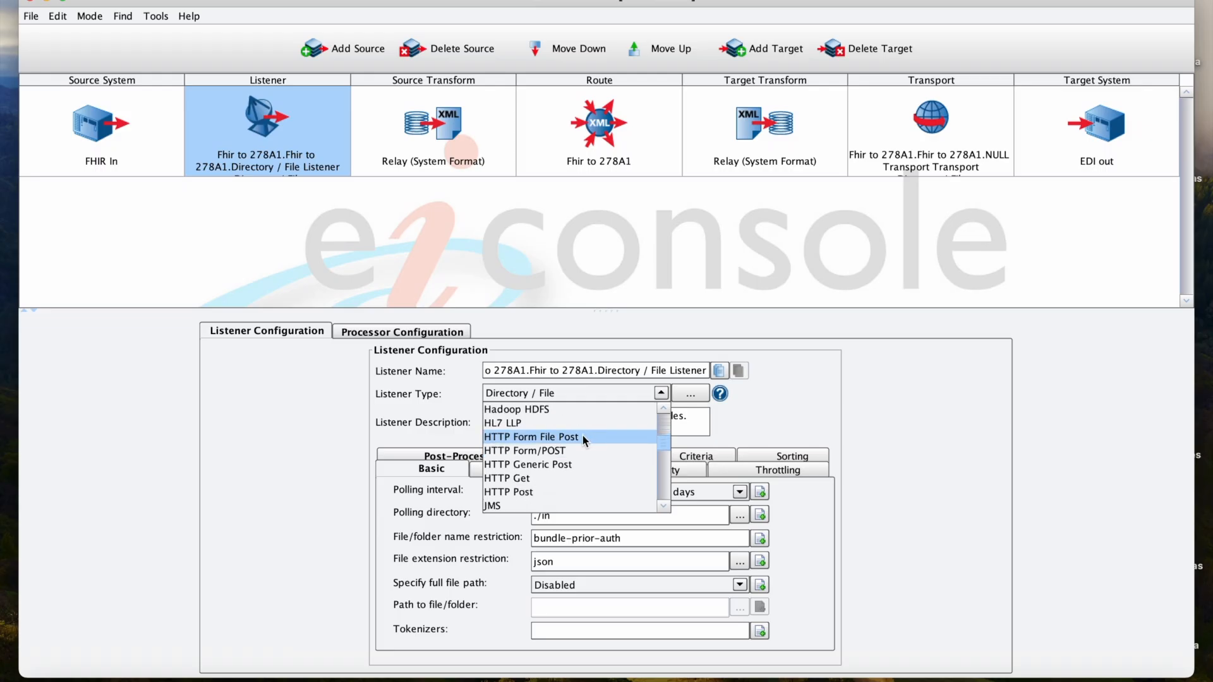
scroll(581, 437, down, 5)
scroll(581, 438, down, 1)
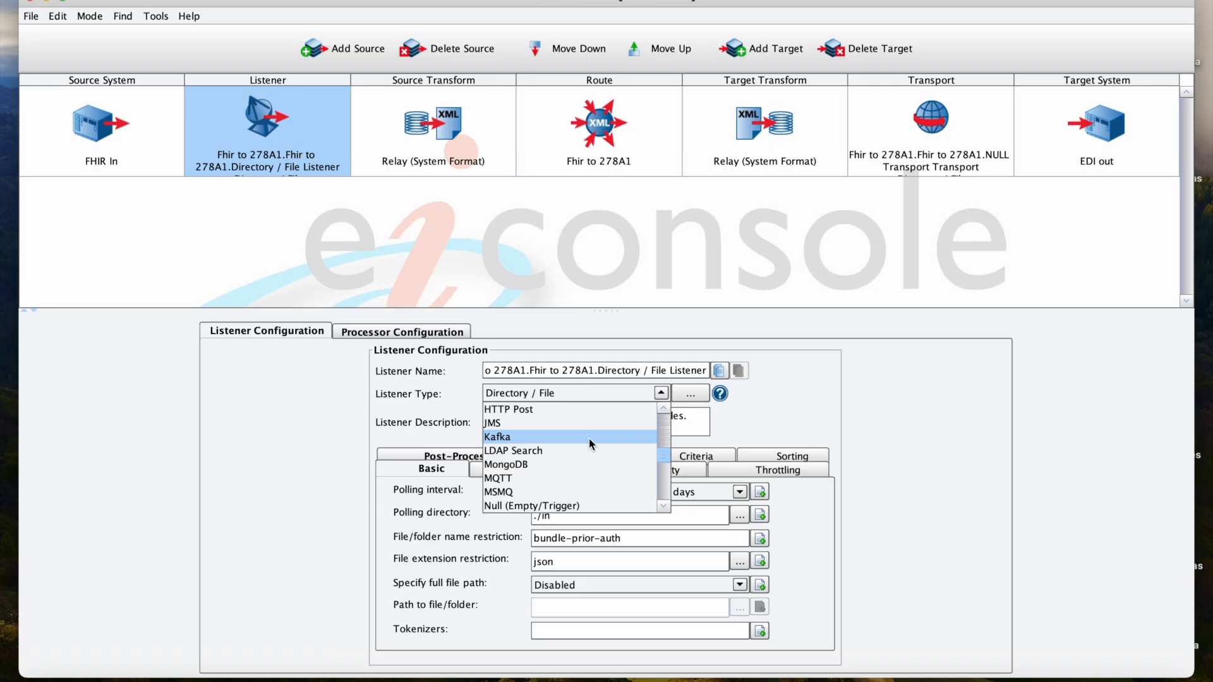
scroll(587, 437, down, 3)
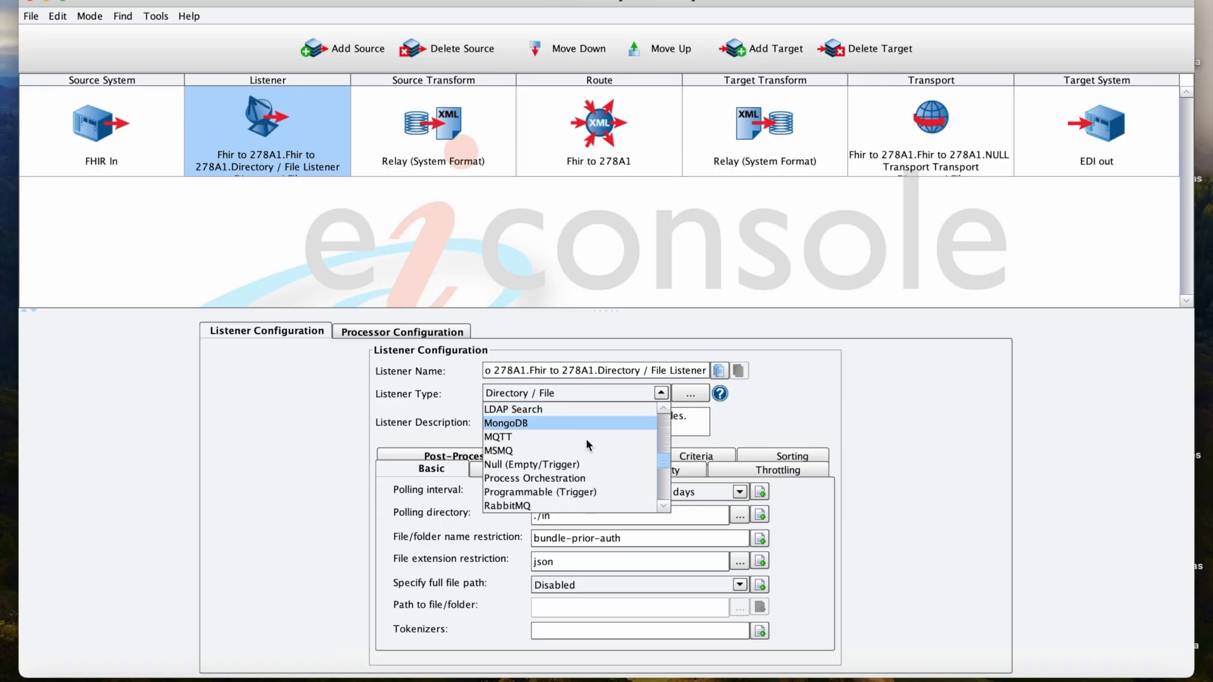
scroll(587, 439, down, 4)
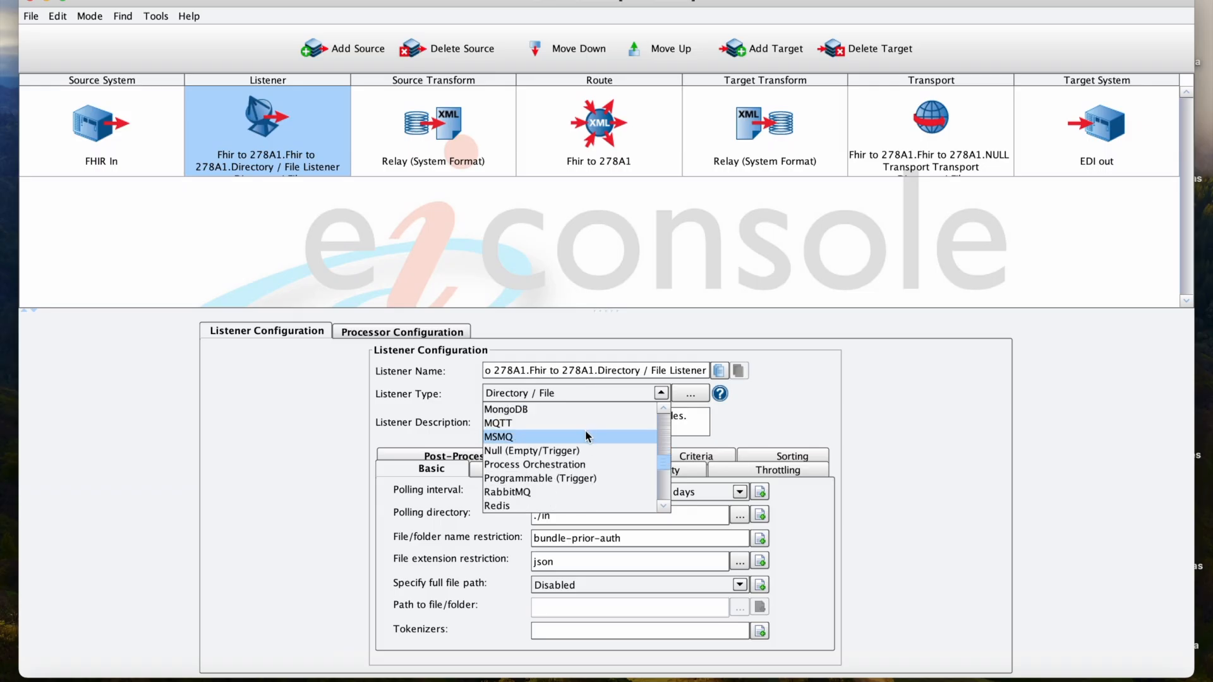
scroll(587, 437, down, 3)
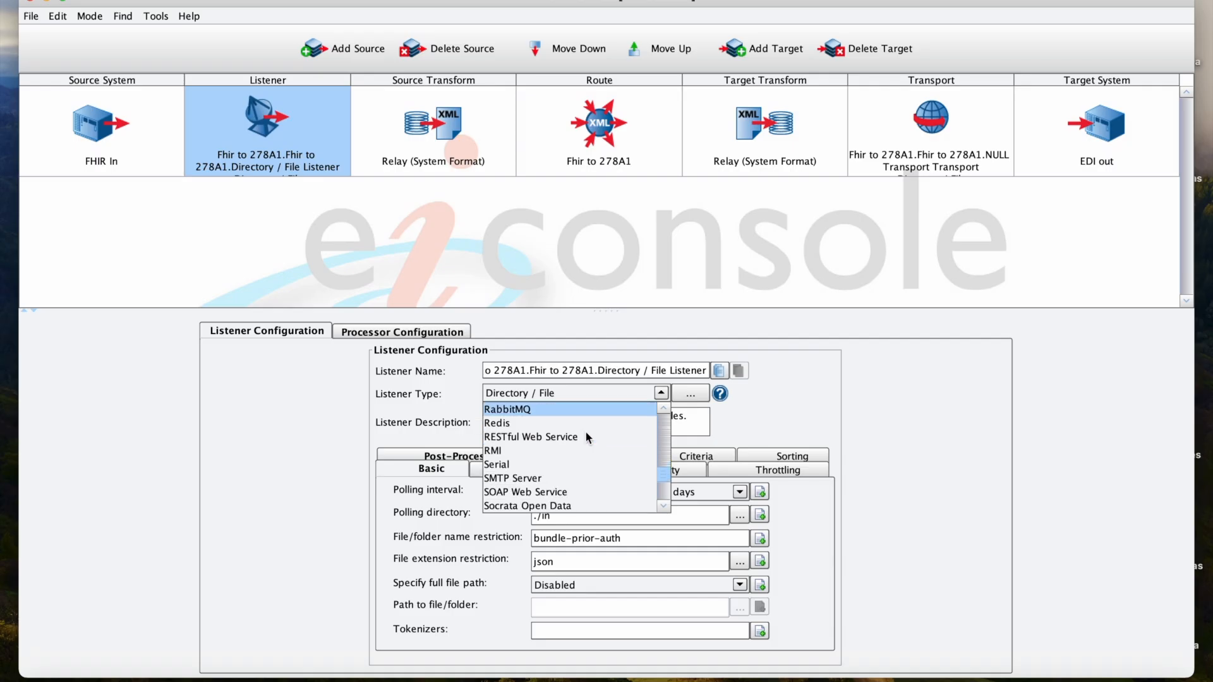
scroll(585, 432, down, 3)
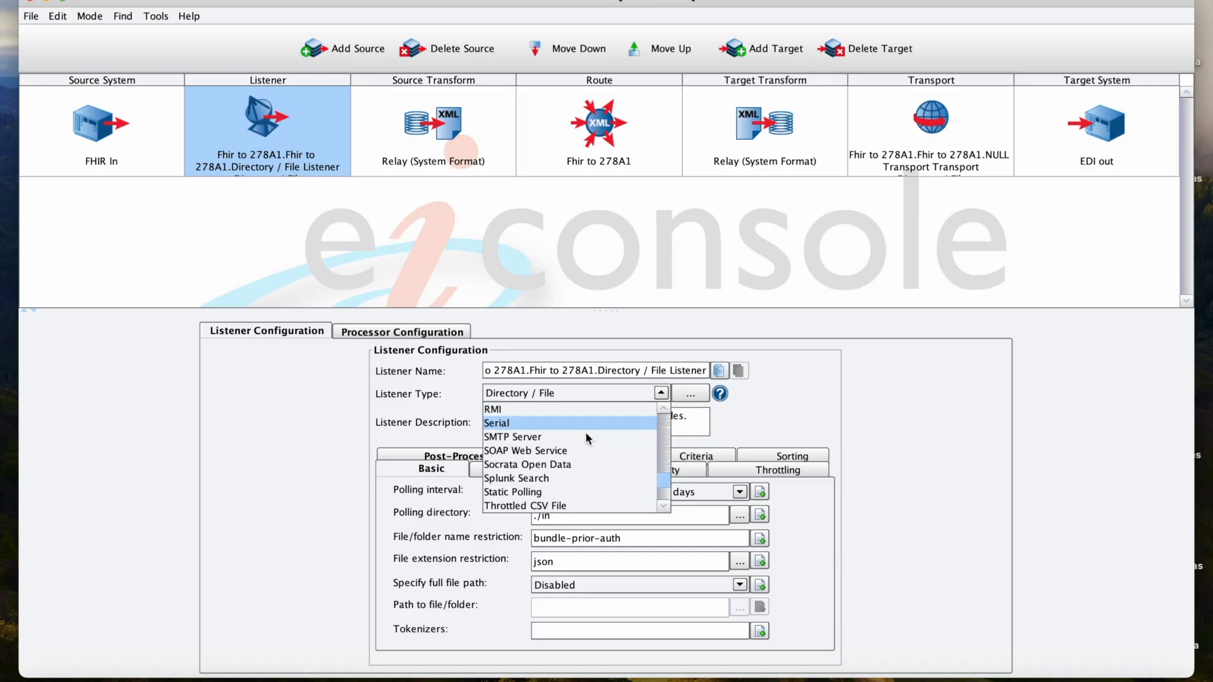
scroll(586, 433, down, 4)
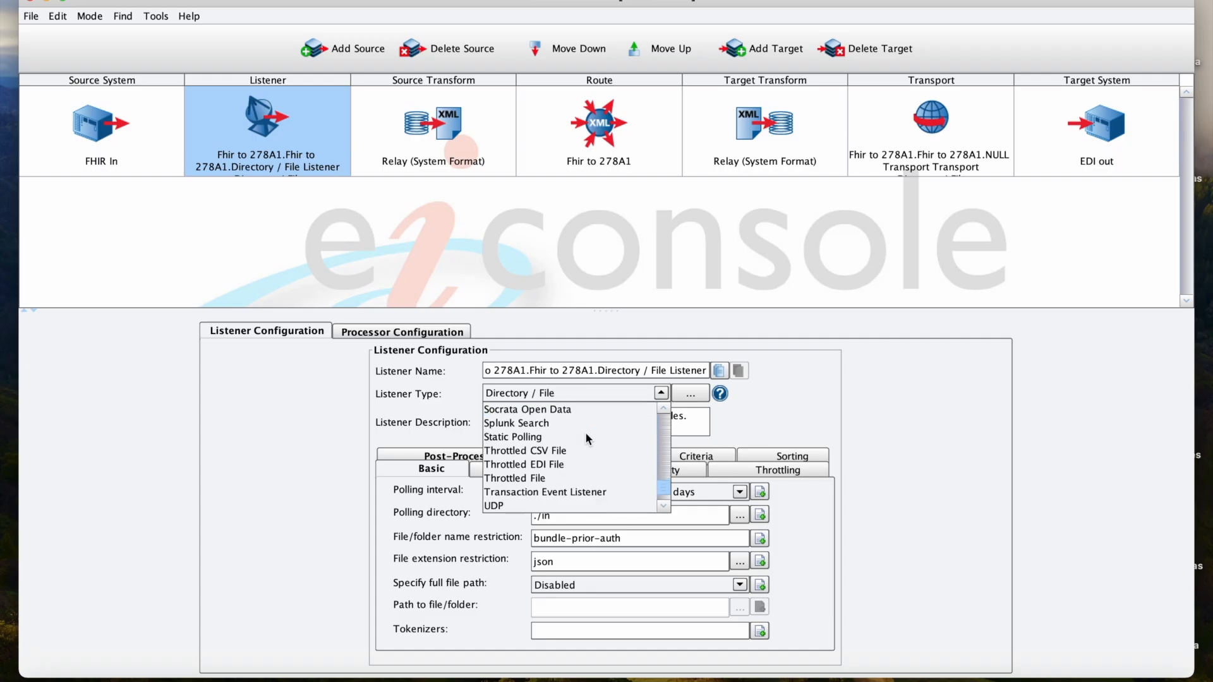
scroll(587, 434, down, 1)
click(809, 400)
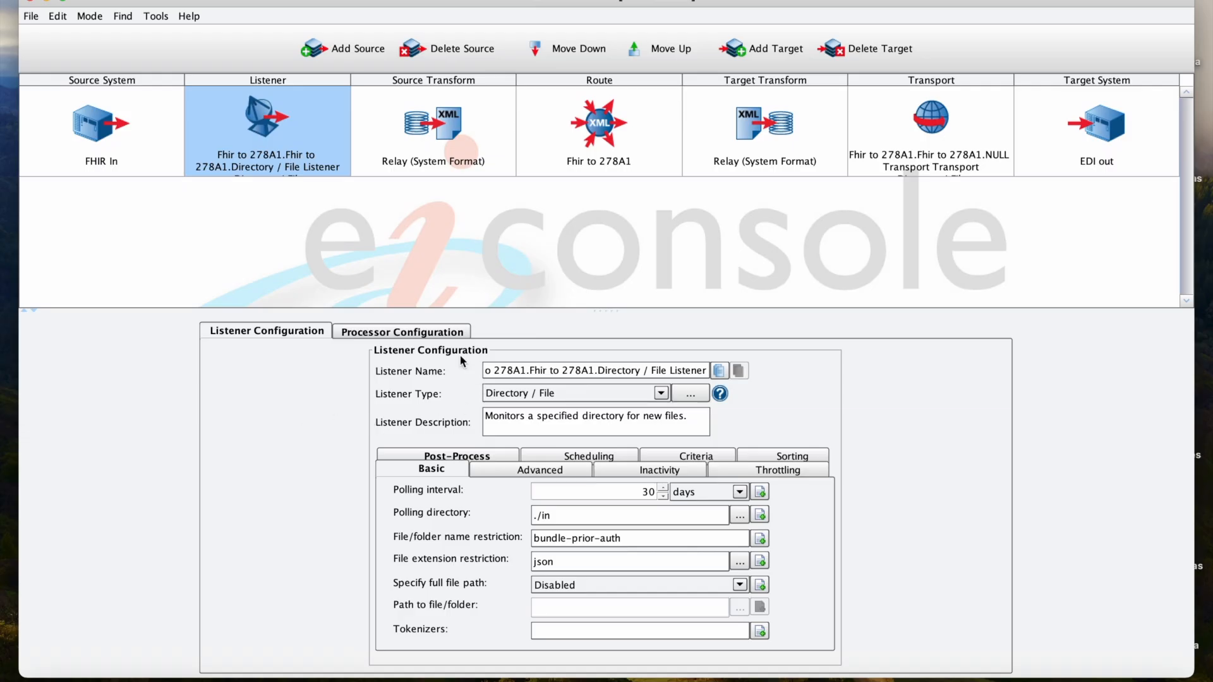
View the listener's processors and examine the processor types offered for a new processor, without adding one.
click(384, 339)
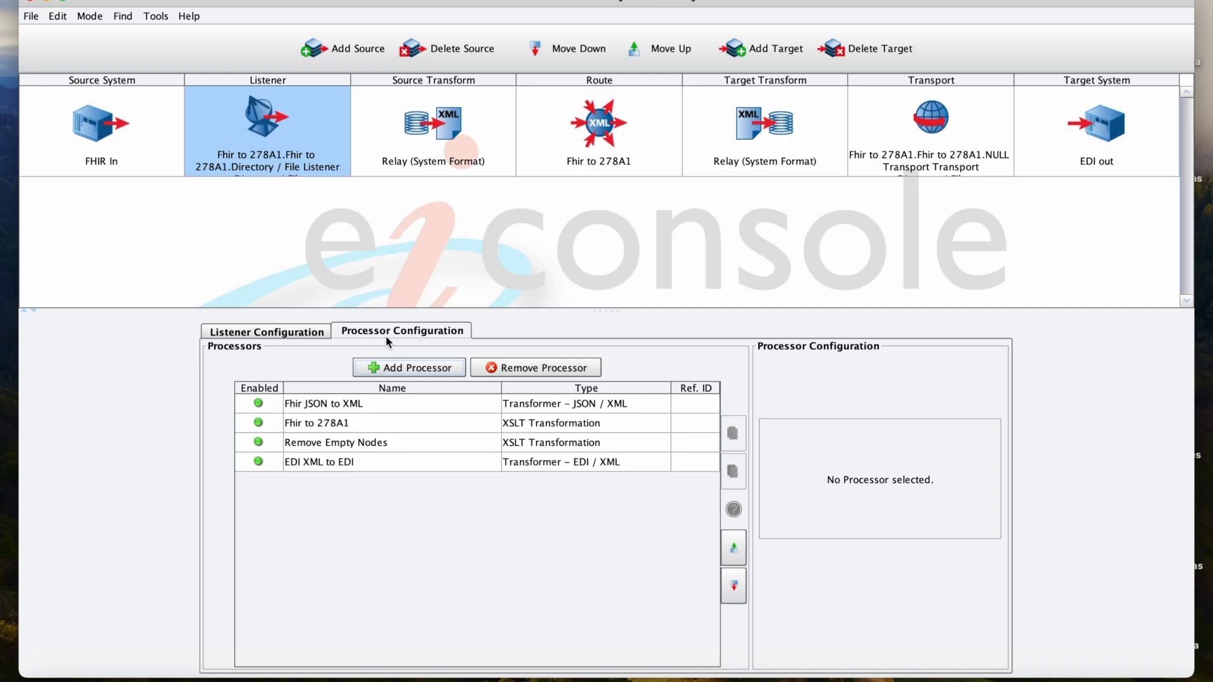
click(409, 367)
click(754, 313)
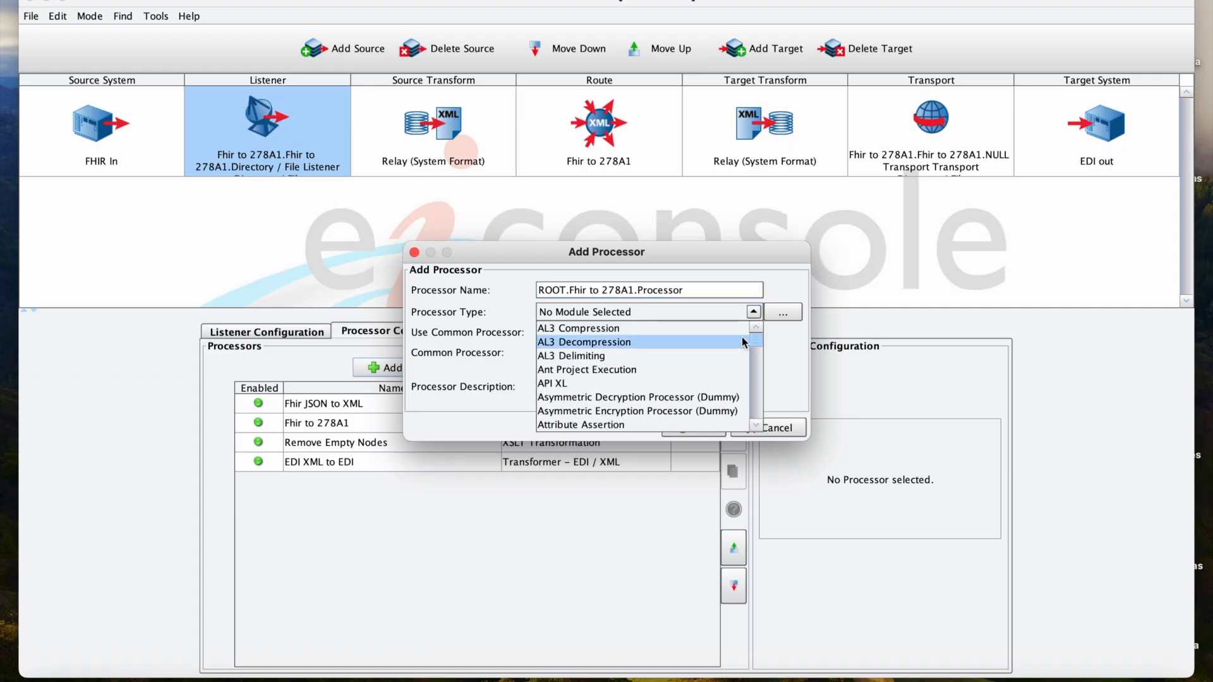
scroll(714, 373, down, 2)
scroll(715, 374, down, 5)
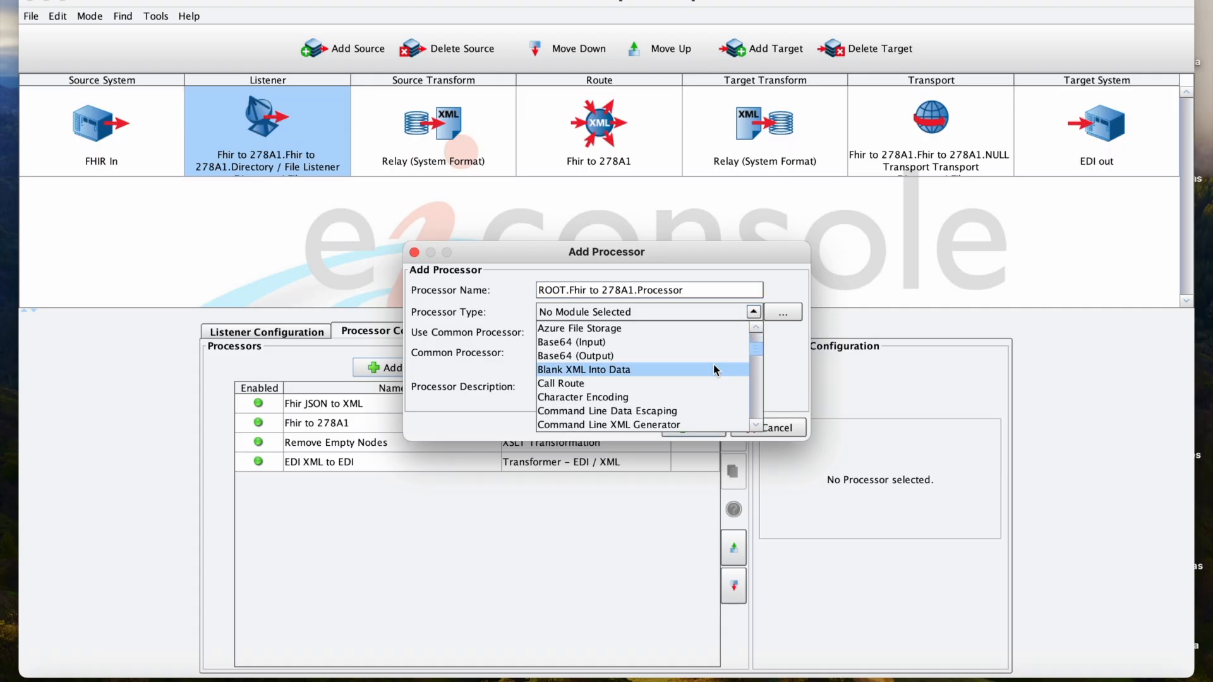
scroll(674, 365, down, 3)
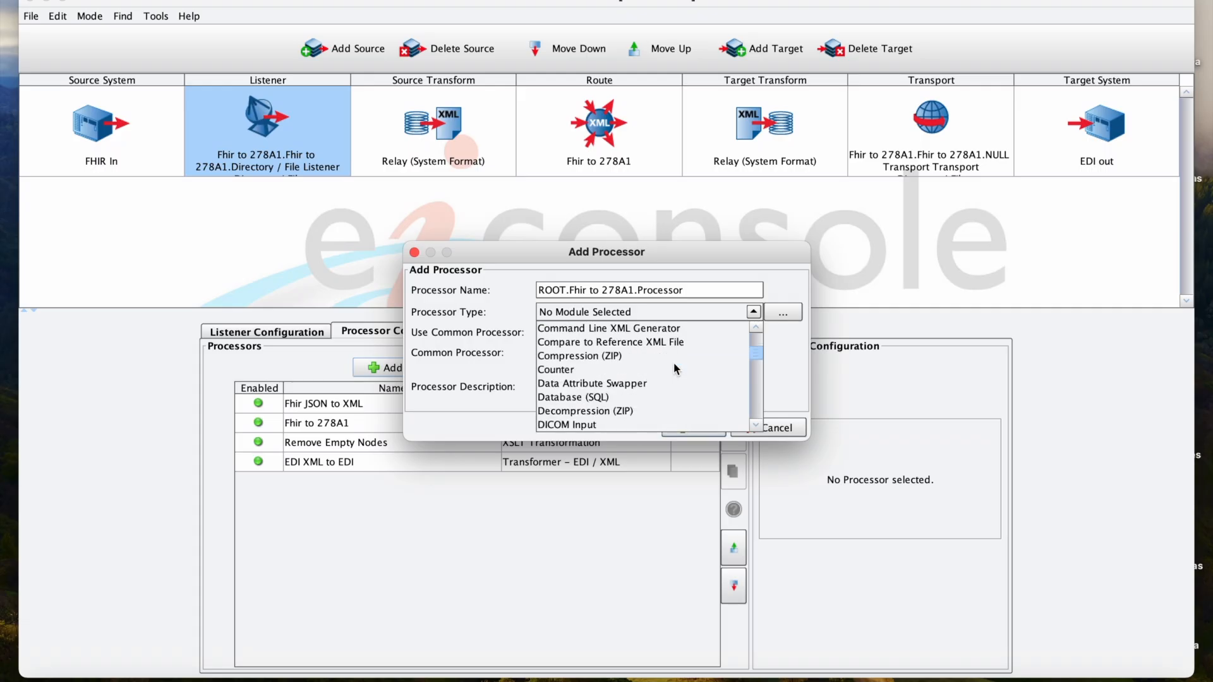
scroll(673, 370, down, 7)
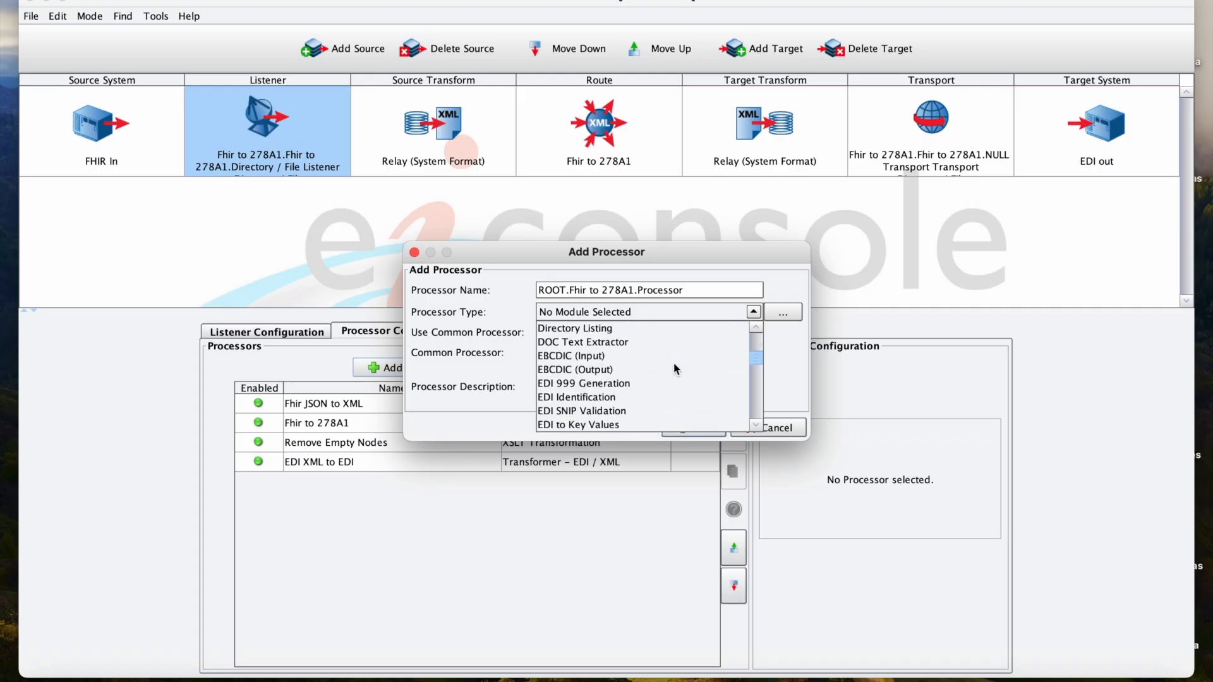
scroll(667, 375, down, 4)
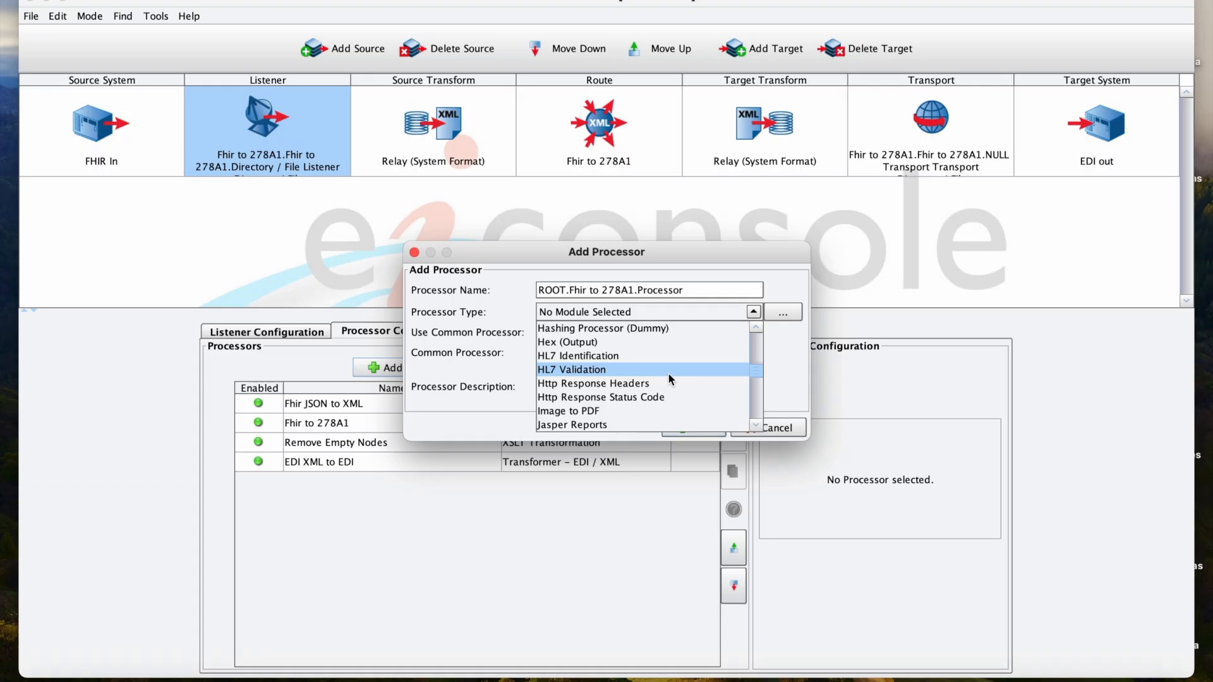
click(772, 425)
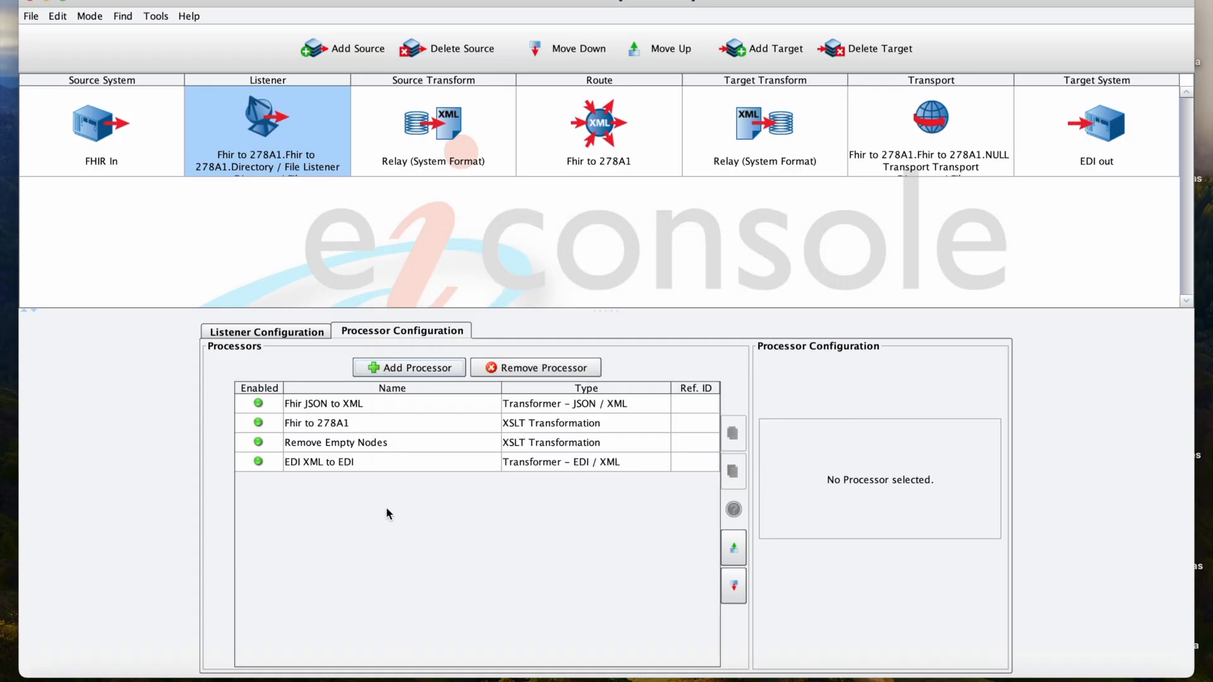
View the Fhir JSON to XML processor's settings and open the Fhir to 278A1 processor's FhirToEDI_278A1.xslt for editing.
click(422, 404)
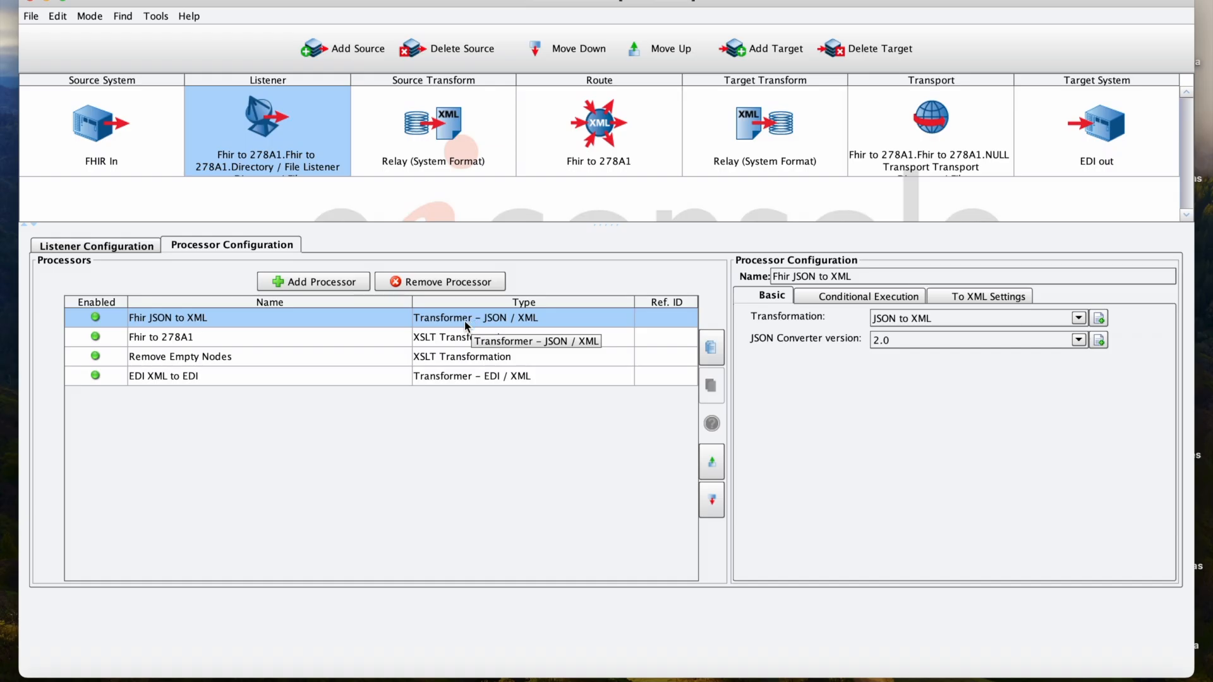
click(238, 336)
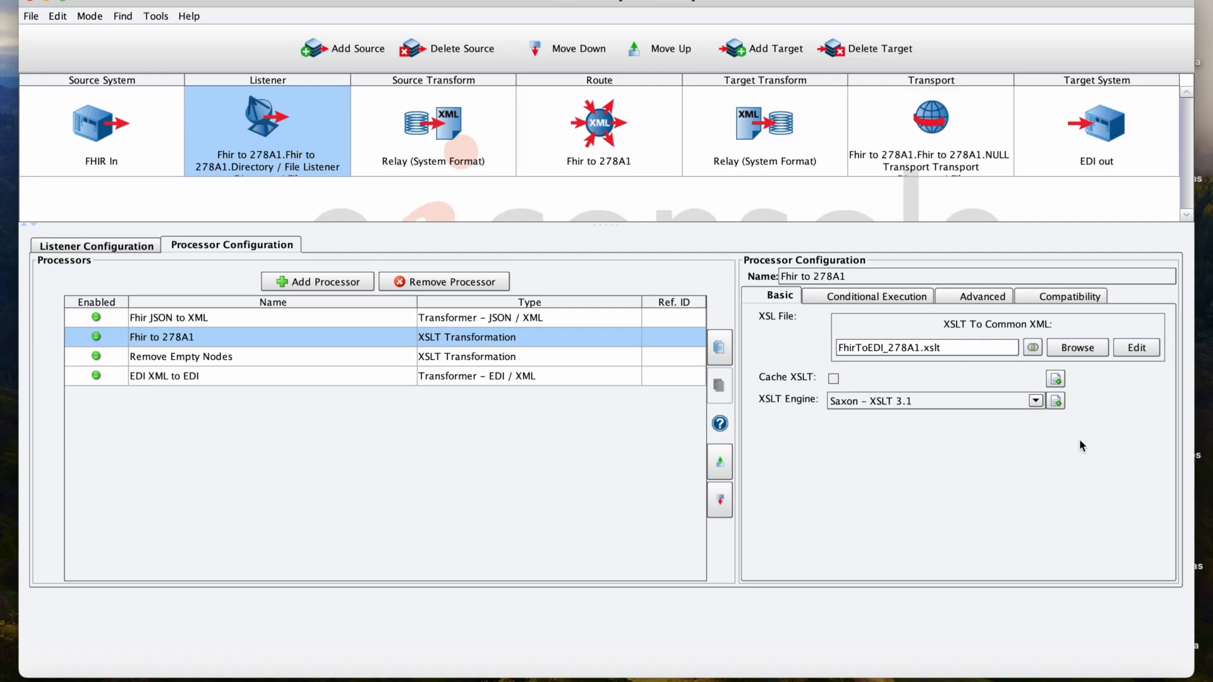
click(1136, 349)
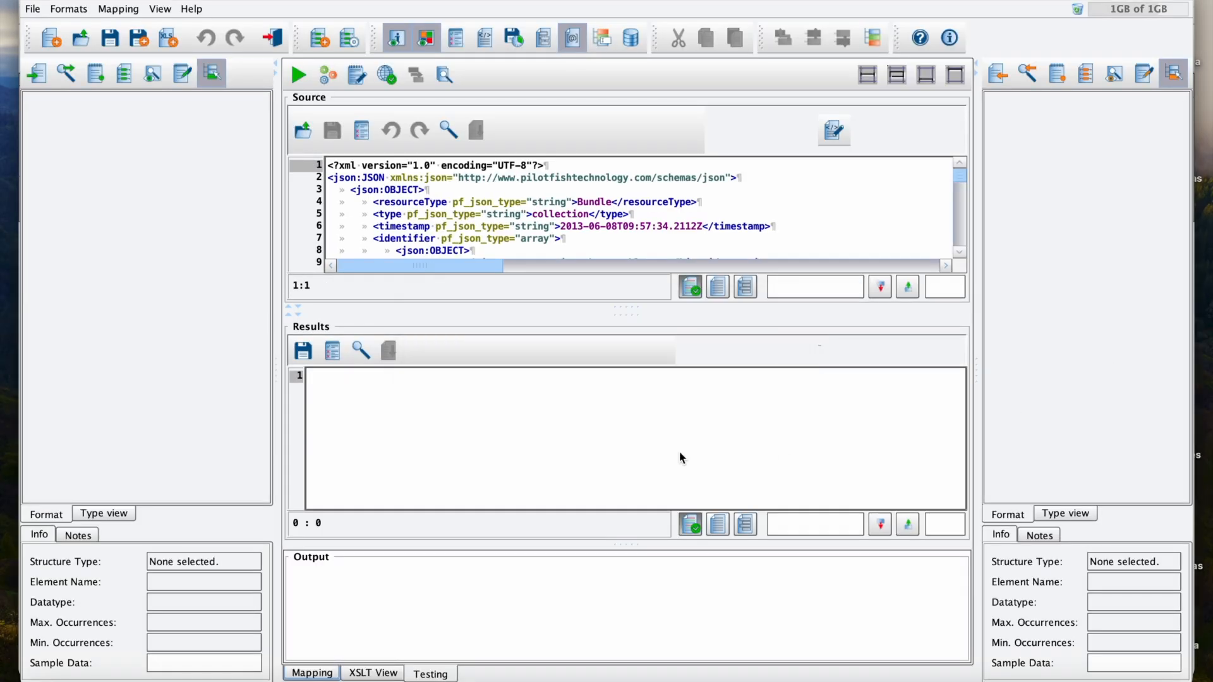
Display the stylesheet's graphical mapping and examine the JSON source and XCSData target format trees.
click(314, 673)
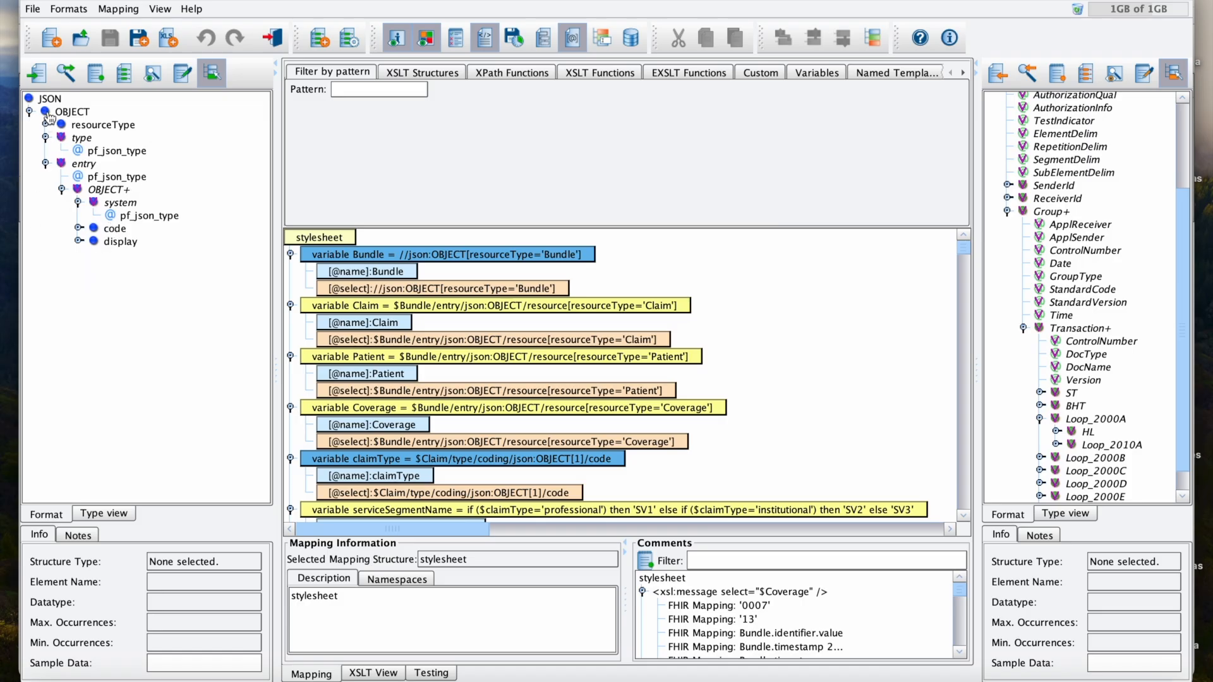
mouse_move(32, 107)
scroll(1027, 237, up, 3)
mouse_move(1030, 241)
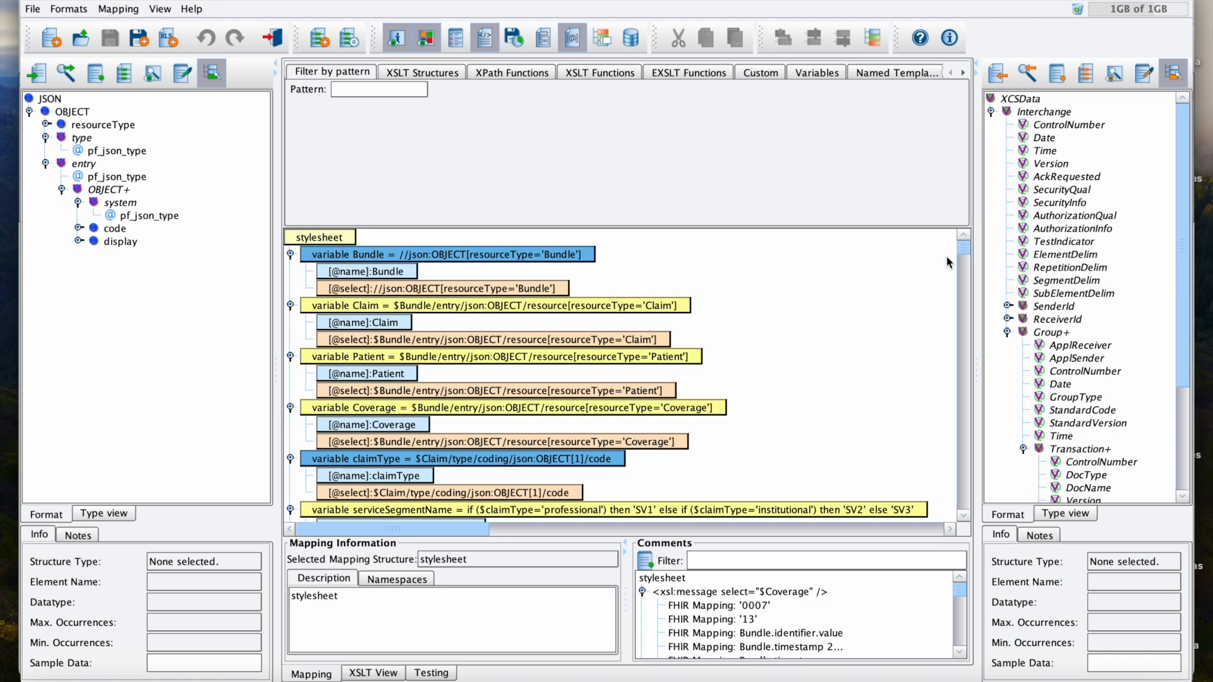
click(45, 164)
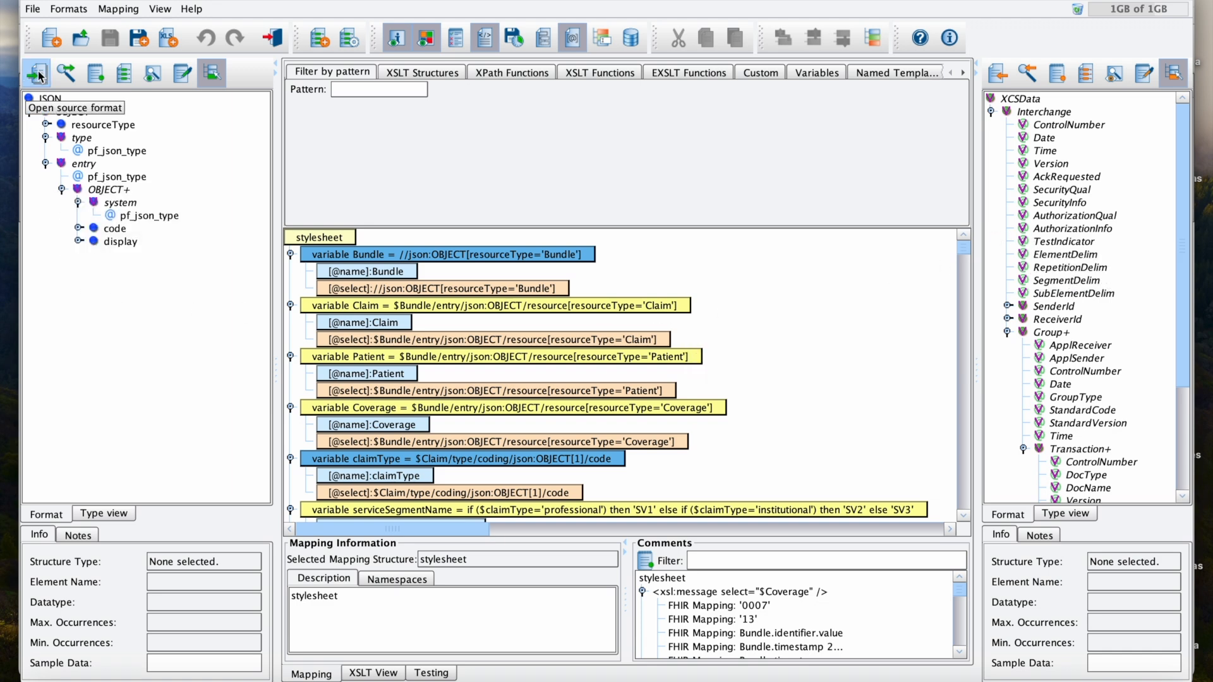
Examine the format readers offered for opening a source format, from ACORD to XSD, and cancel without reading a format.
click(37, 73)
click(663, 256)
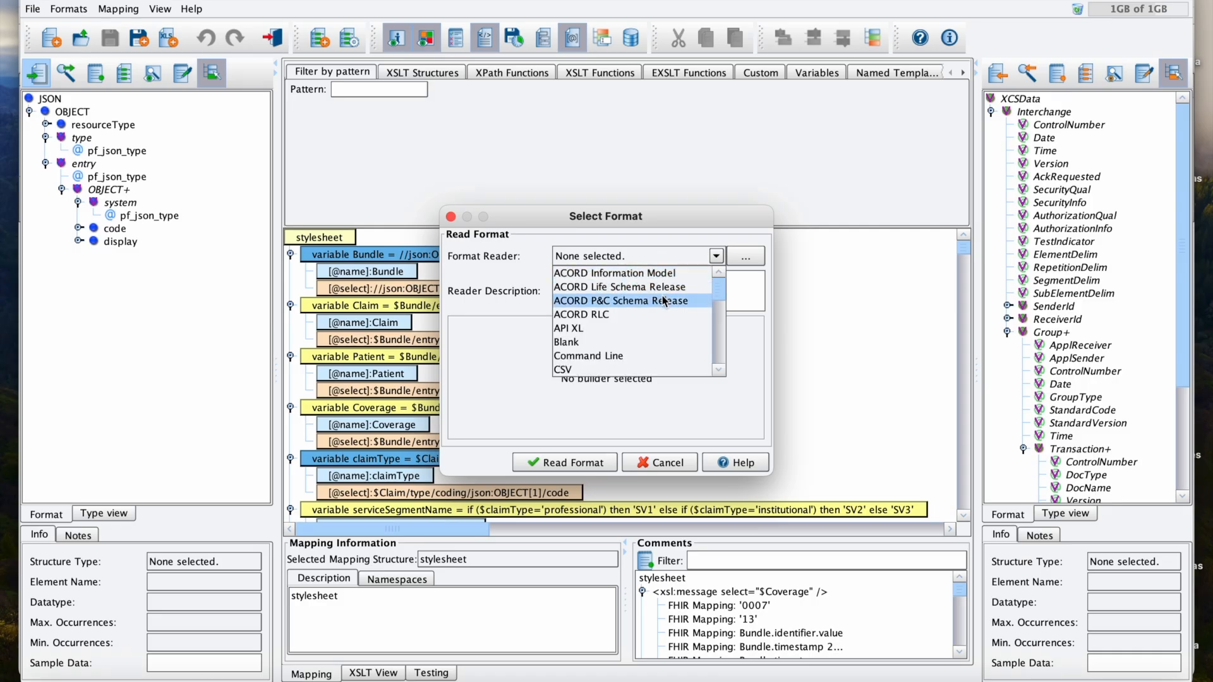
scroll(658, 286, down, 1)
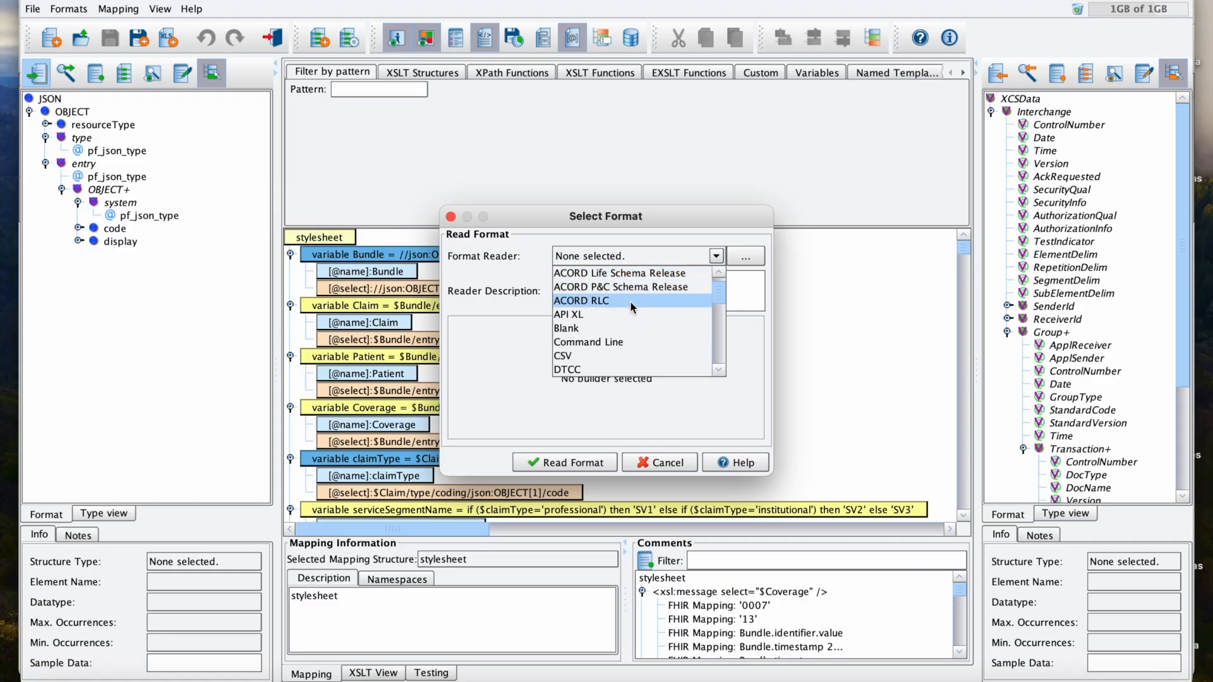
scroll(630, 307, down, 1)
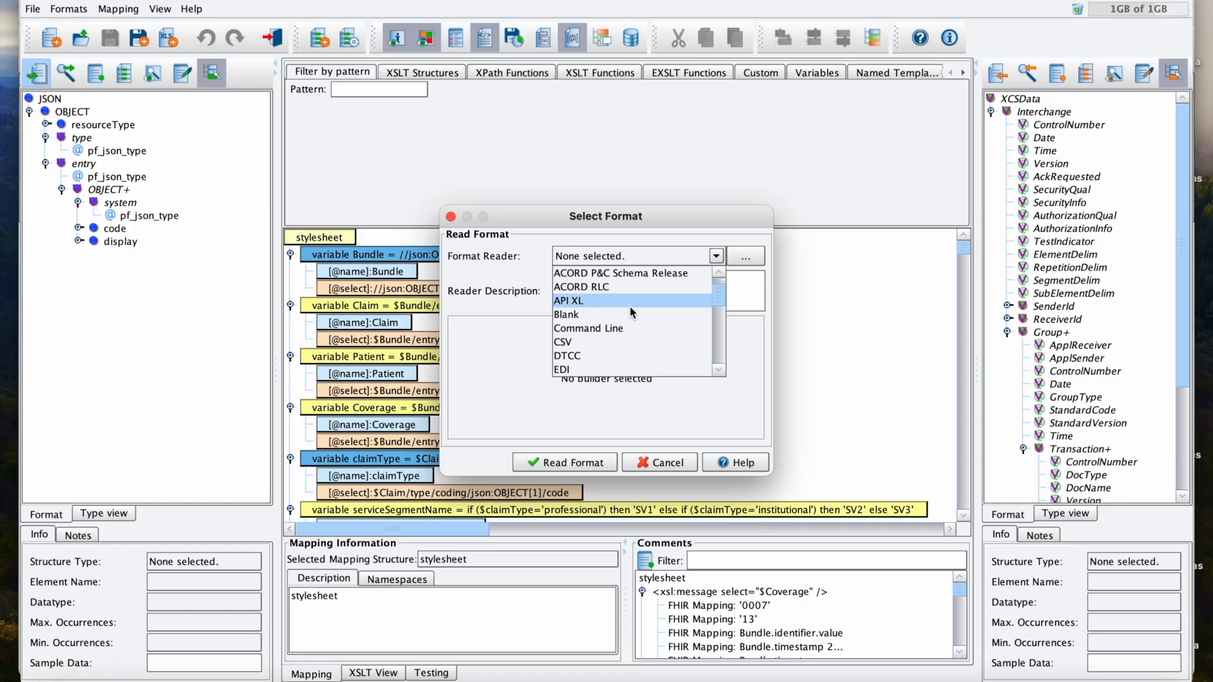
scroll(627, 280, down, 4)
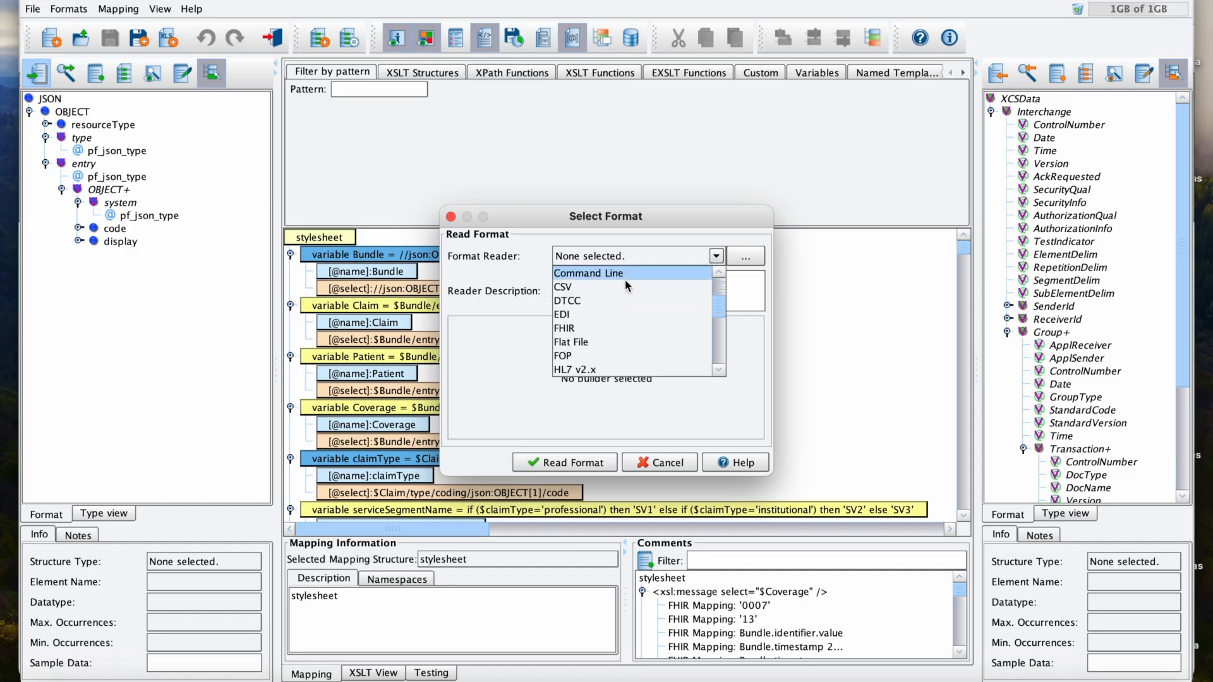
scroll(631, 315, down, 2)
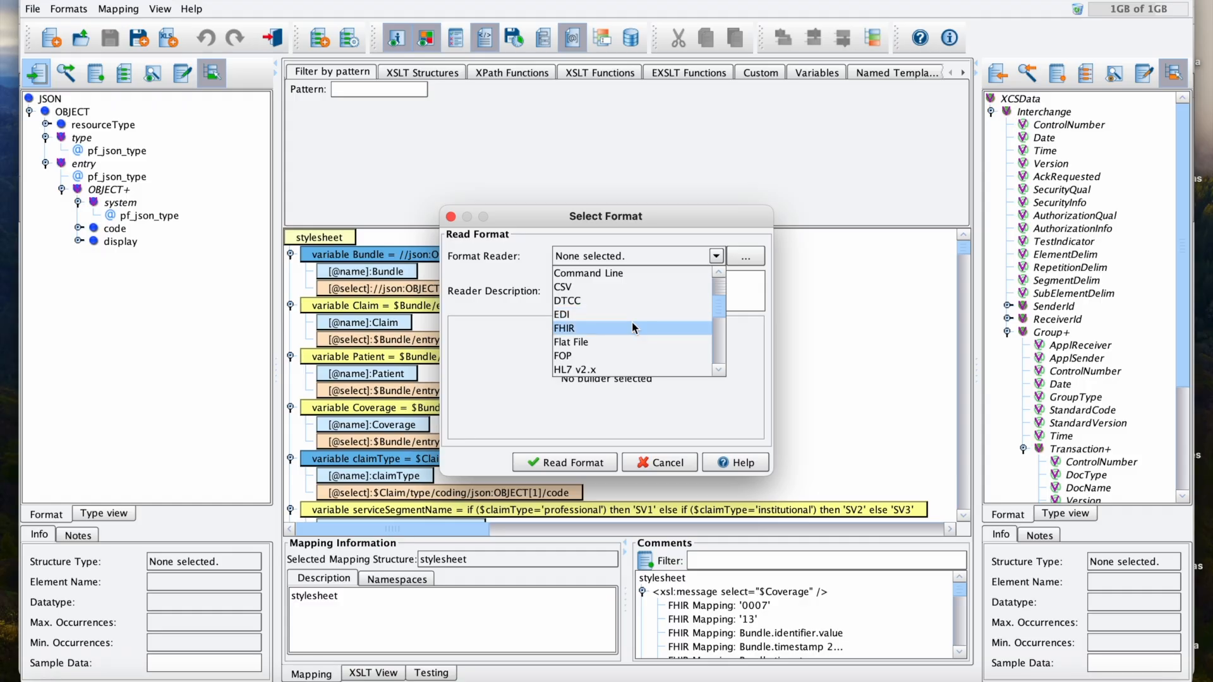
scroll(632, 321, down, 2)
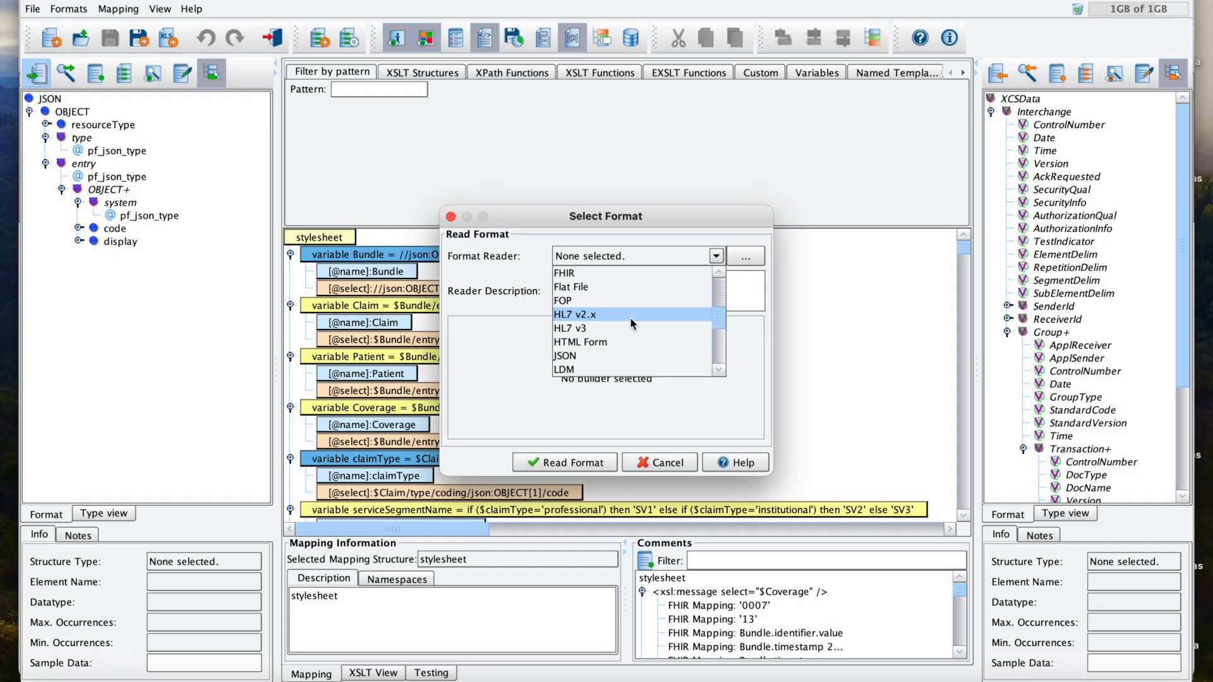
scroll(630, 321, down, 4)
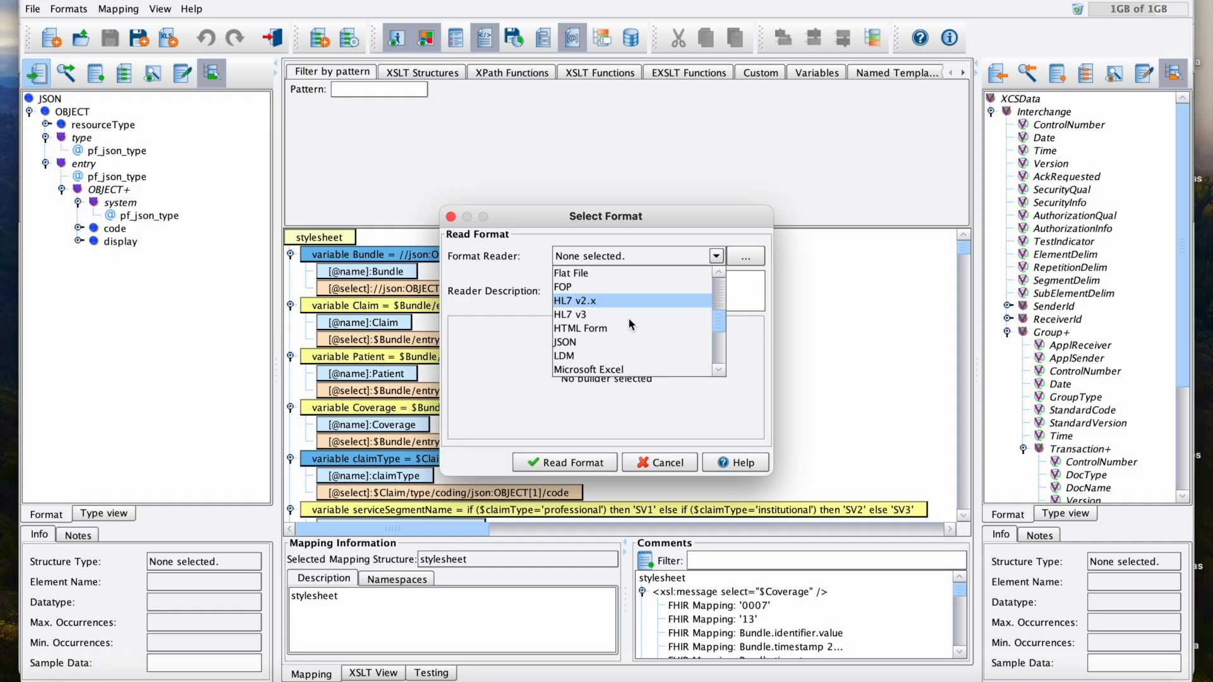
scroll(630, 339, down, 7)
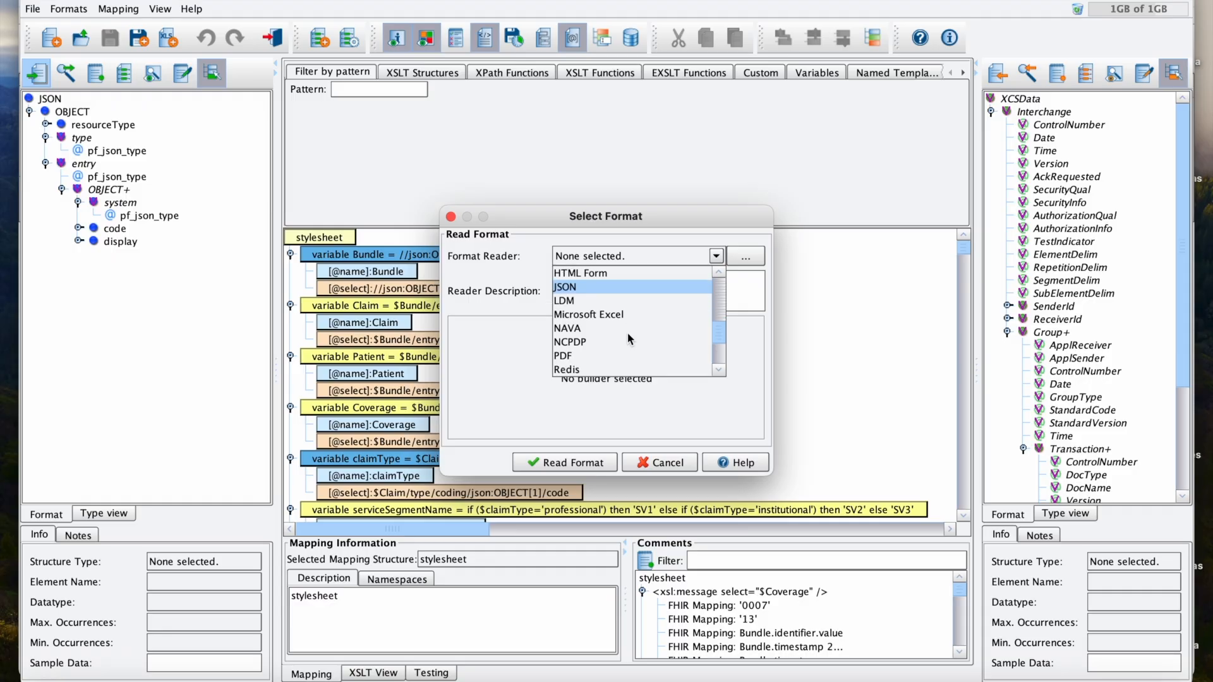
scroll(628, 337, down, 1)
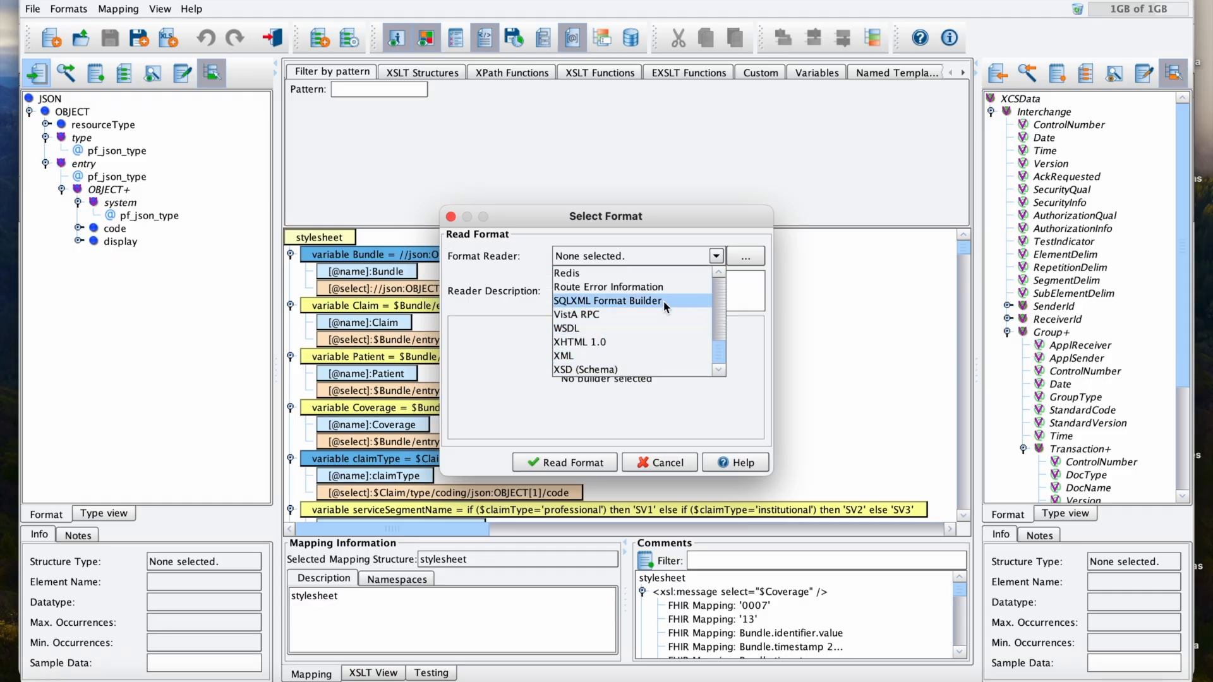
click(709, 402)
click(677, 460)
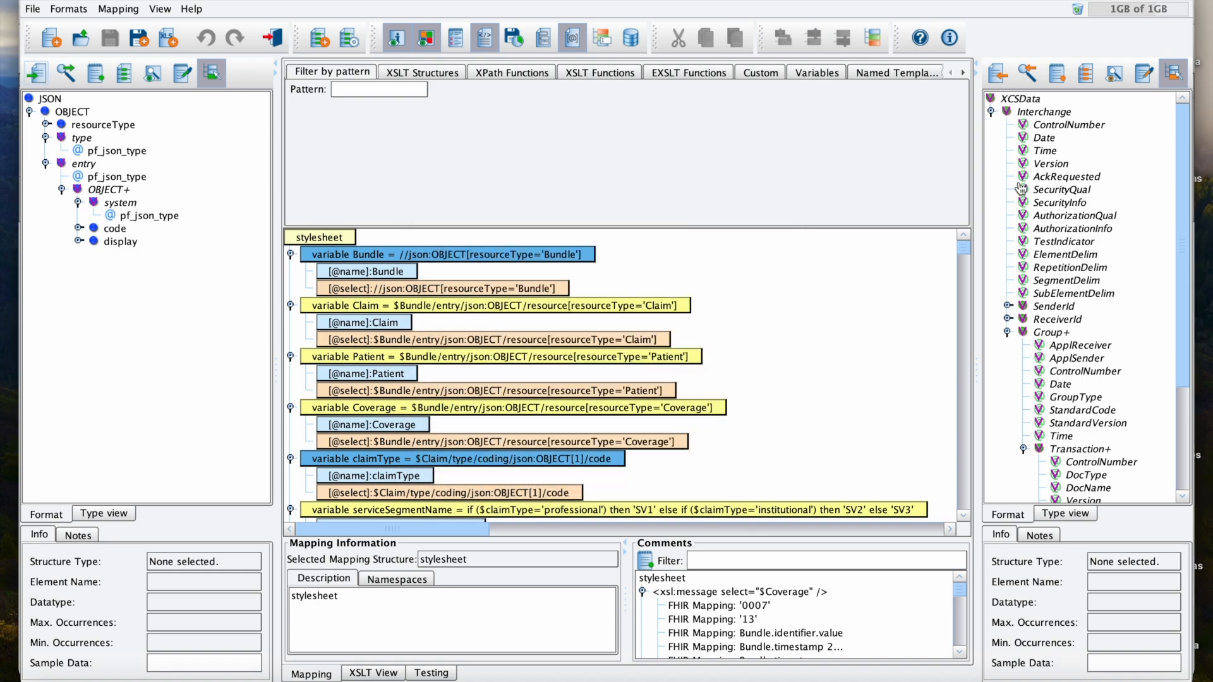
Examine the format readers offered for opening a target format and cancel without choosing one.
click(998, 74)
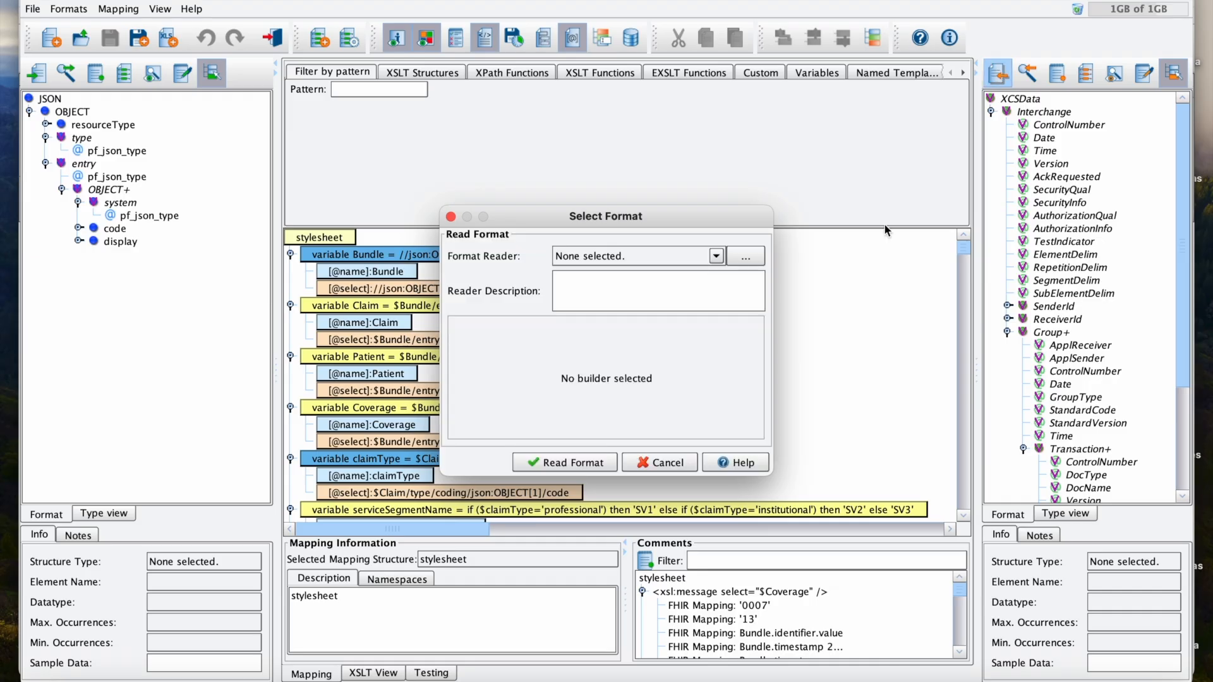
click(686, 256)
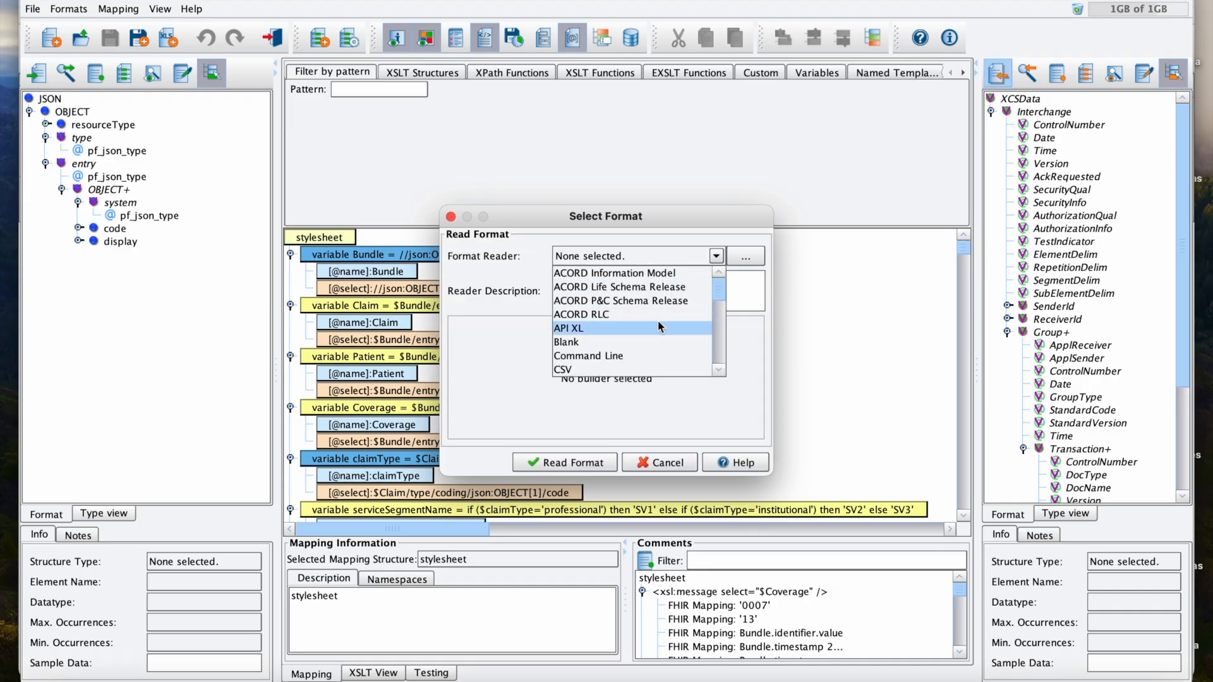
scroll(658, 326, down, 3)
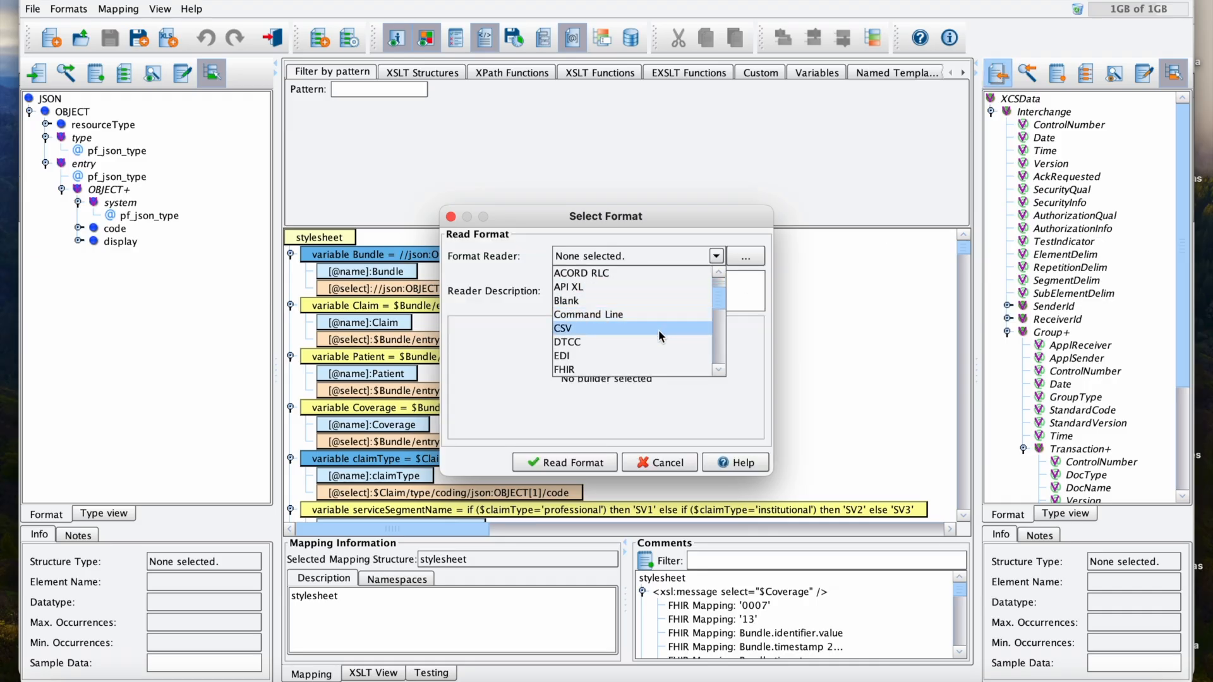
click(671, 464)
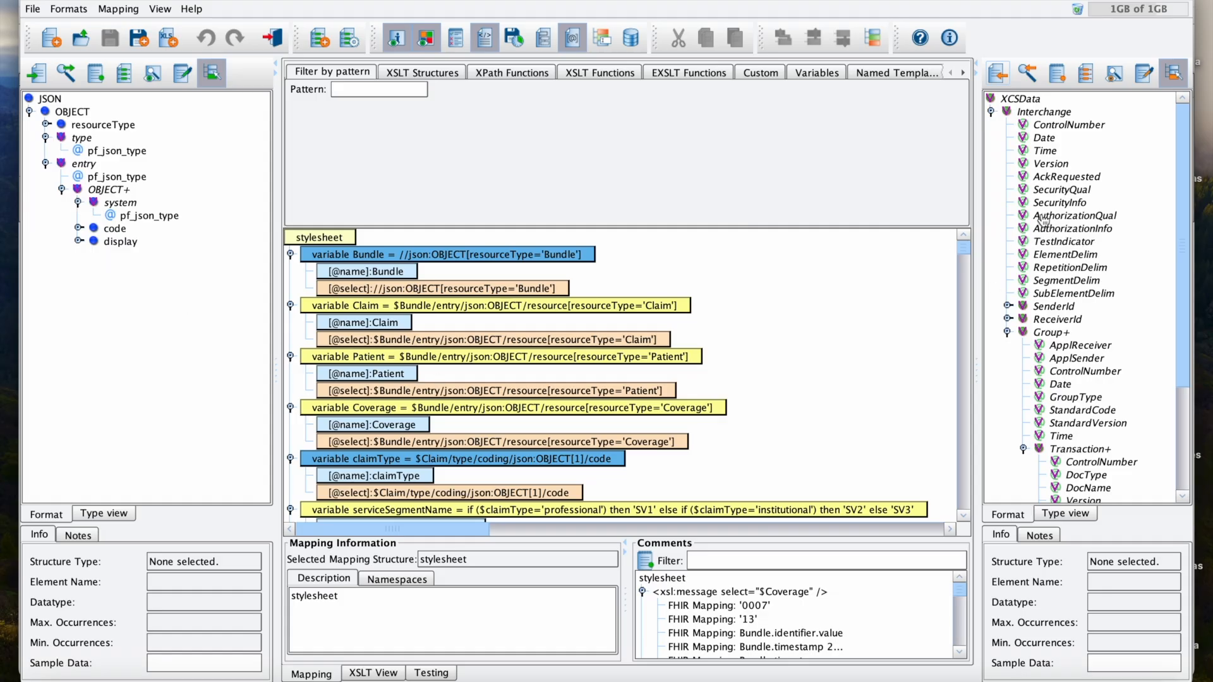
Examine the target tree's transaction loops and the graphical mapping from the stylesheet variables through the Interchange, Transaction, ST and BHT nodes.
scroll(1043, 220, down, 5)
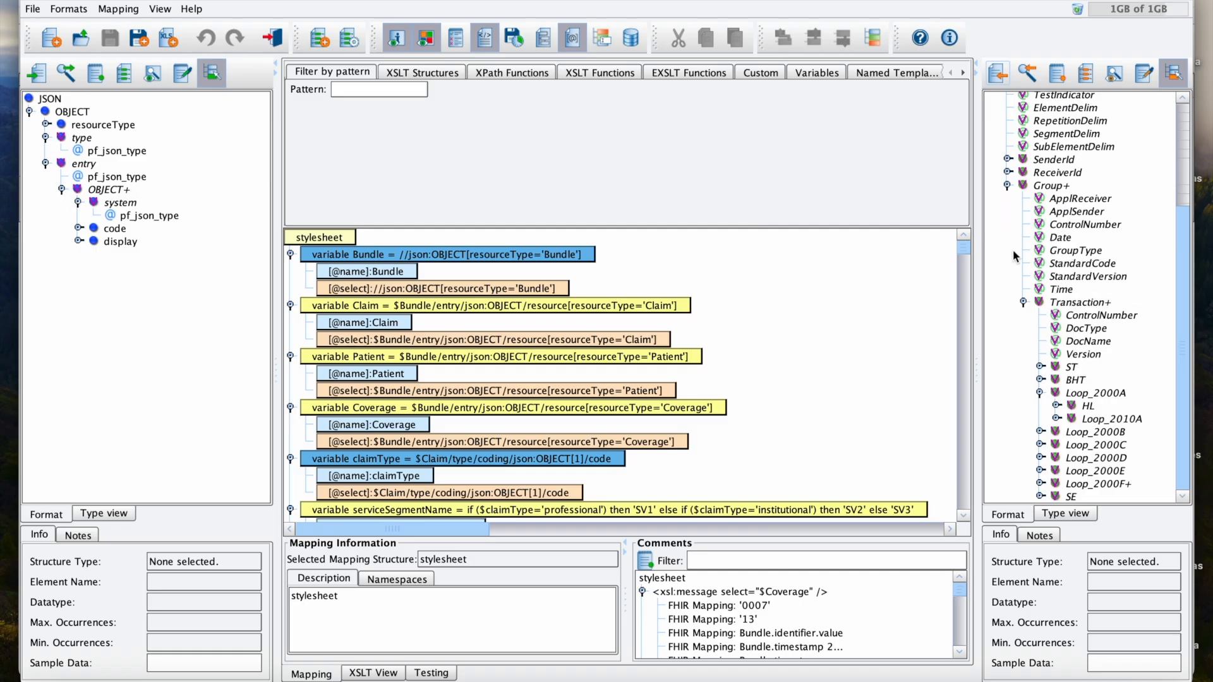
scroll(582, 321, down, 6)
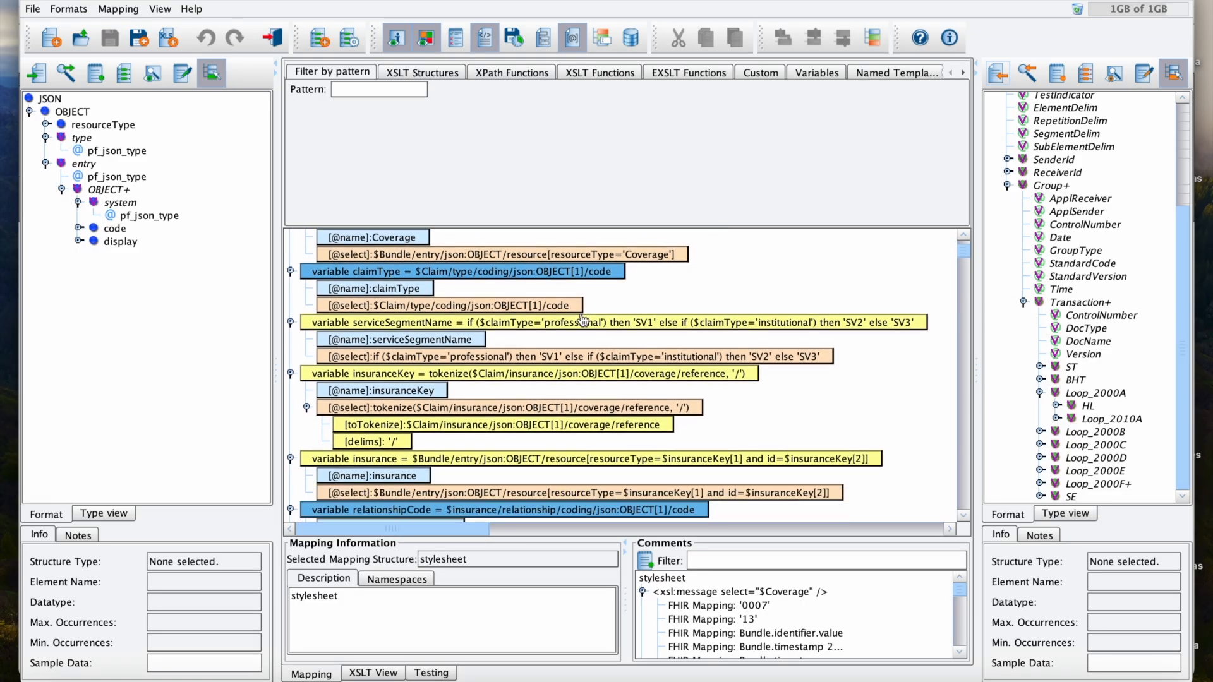
scroll(583, 320, down, 3)
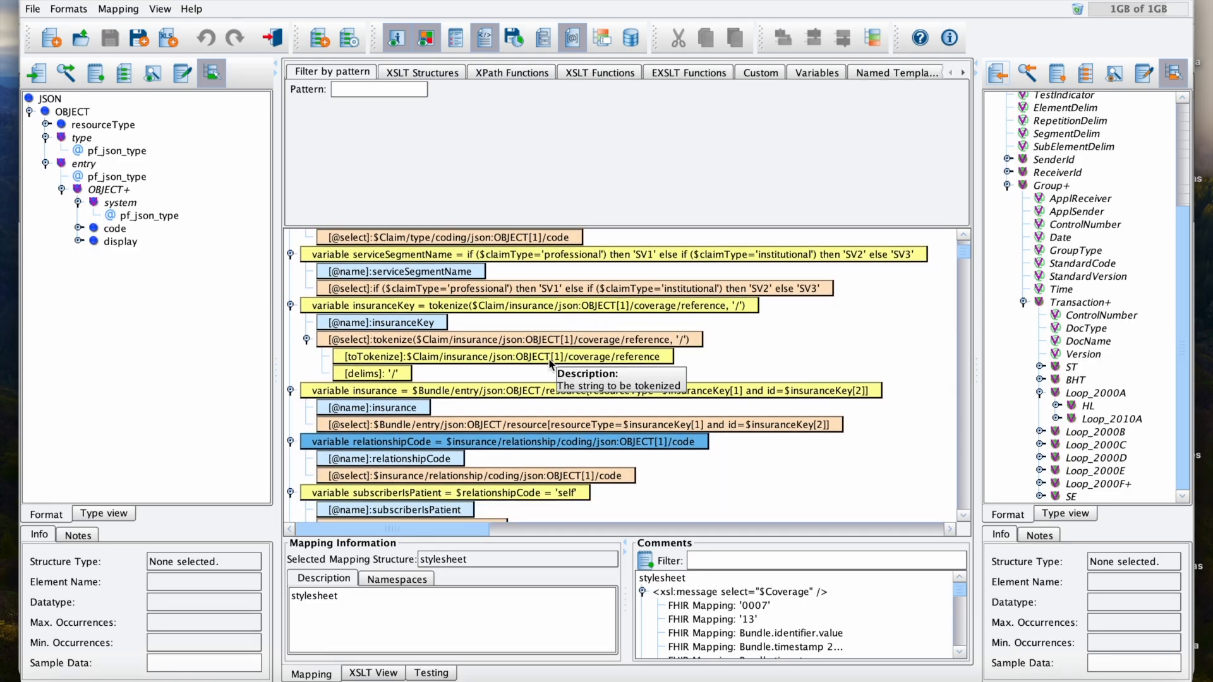
scroll(549, 362, down, 6)
scroll(513, 334, down, 6)
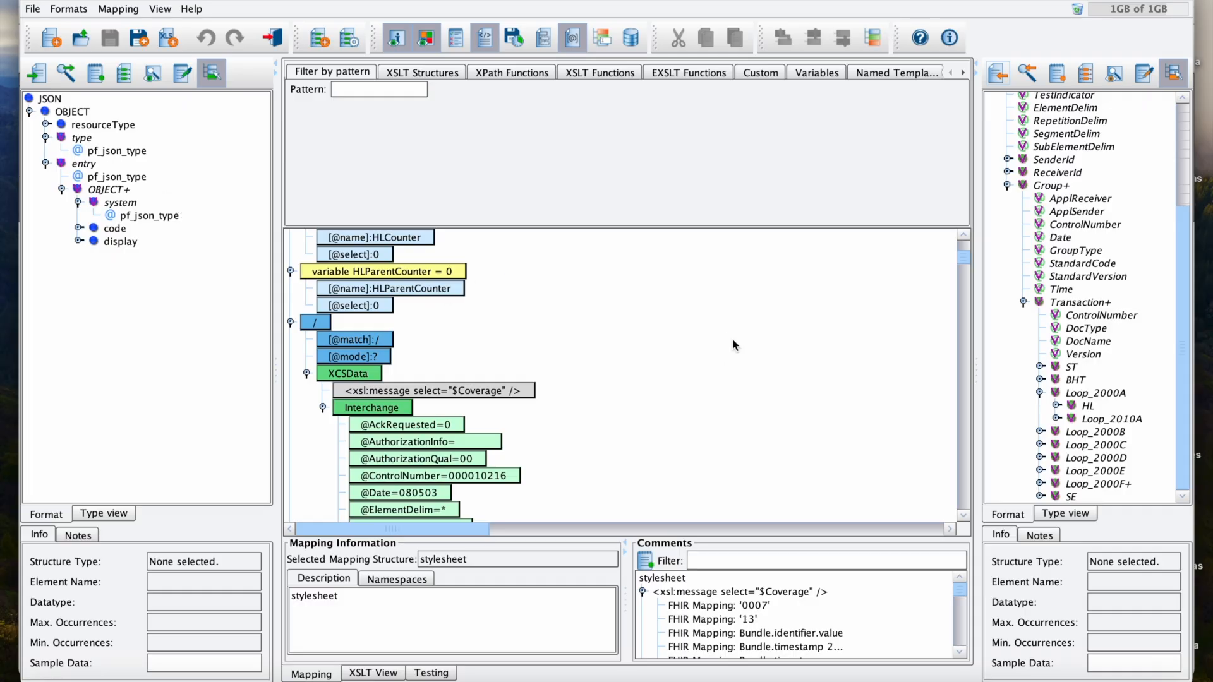
scroll(729, 344, down, 4)
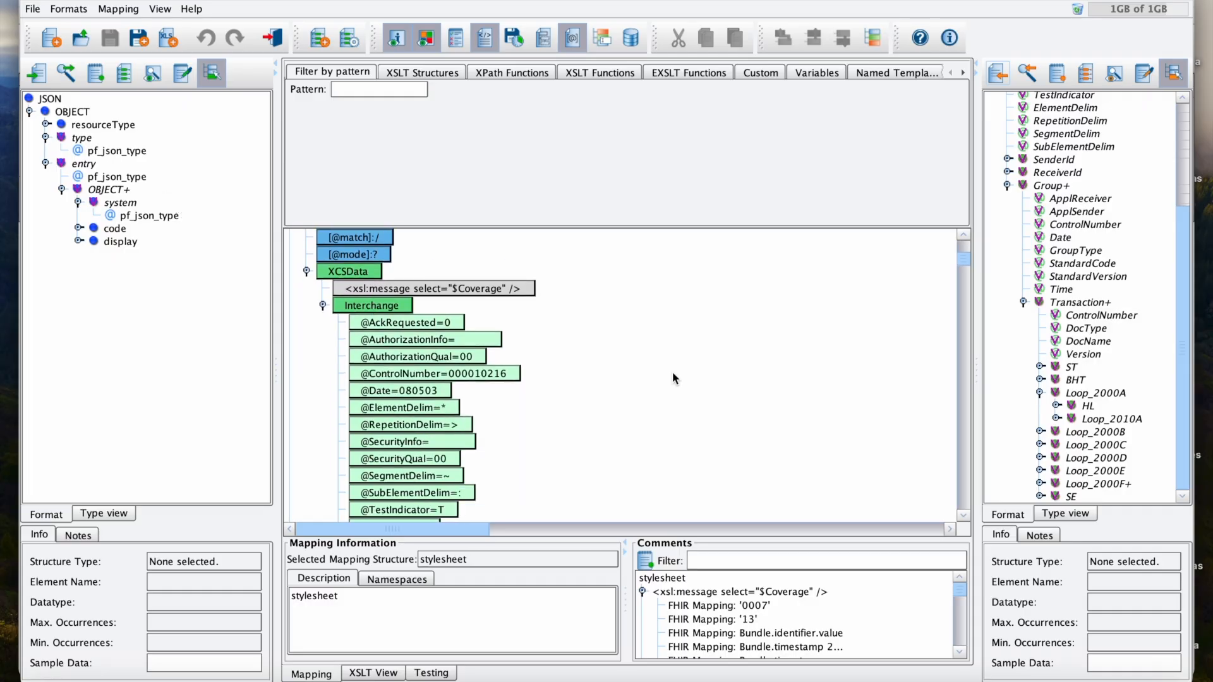
scroll(673, 366, down, 7)
scroll(672, 366, down, 10)
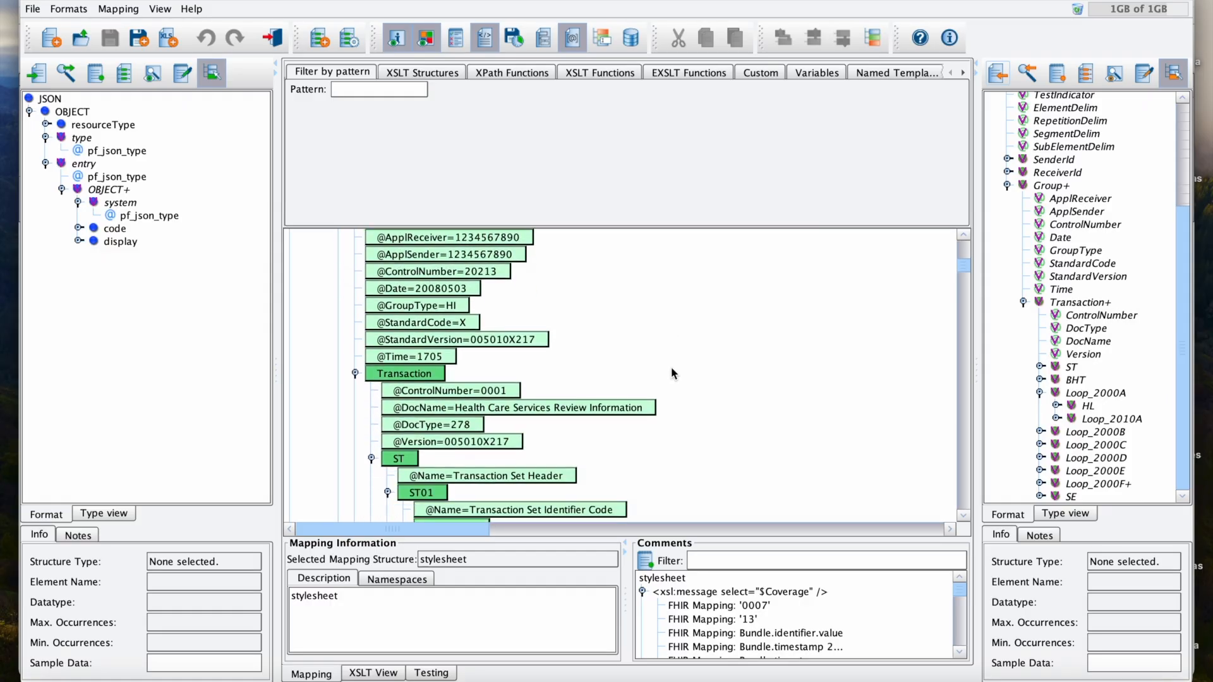
scroll(671, 366, down, 18)
scroll(670, 371, down, 5)
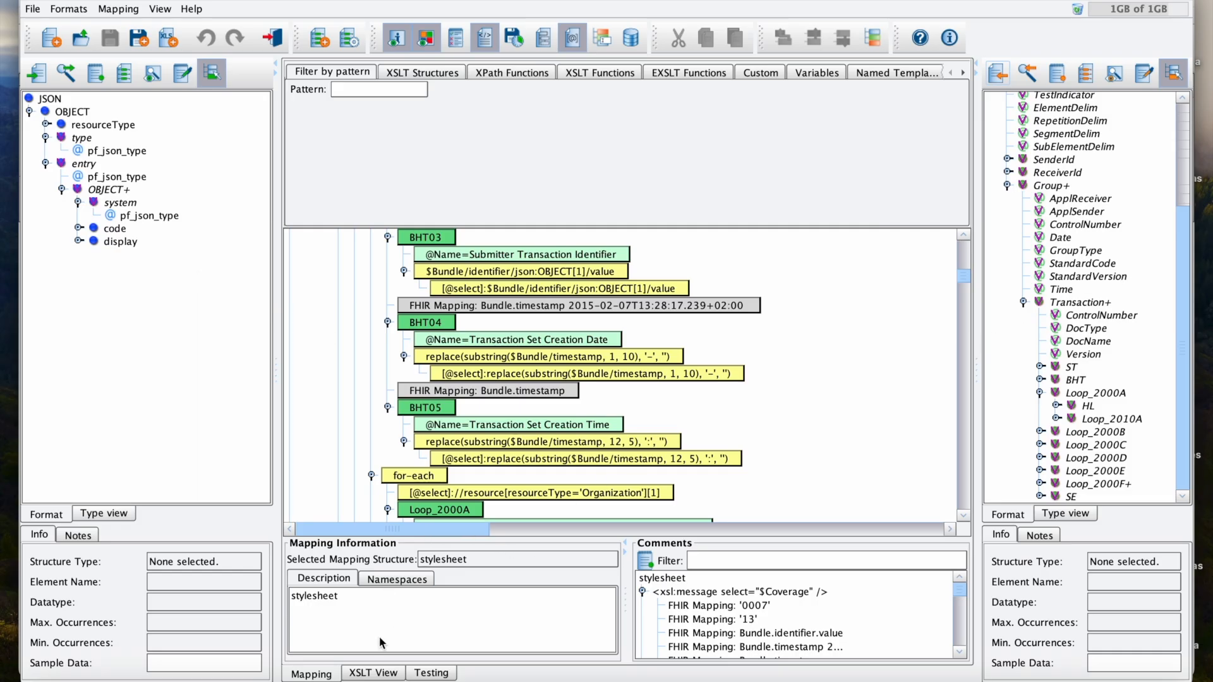
Display the stylesheet's XSLT source code and examine it through the Loop_2010B requester name and address mappings.
click(367, 676)
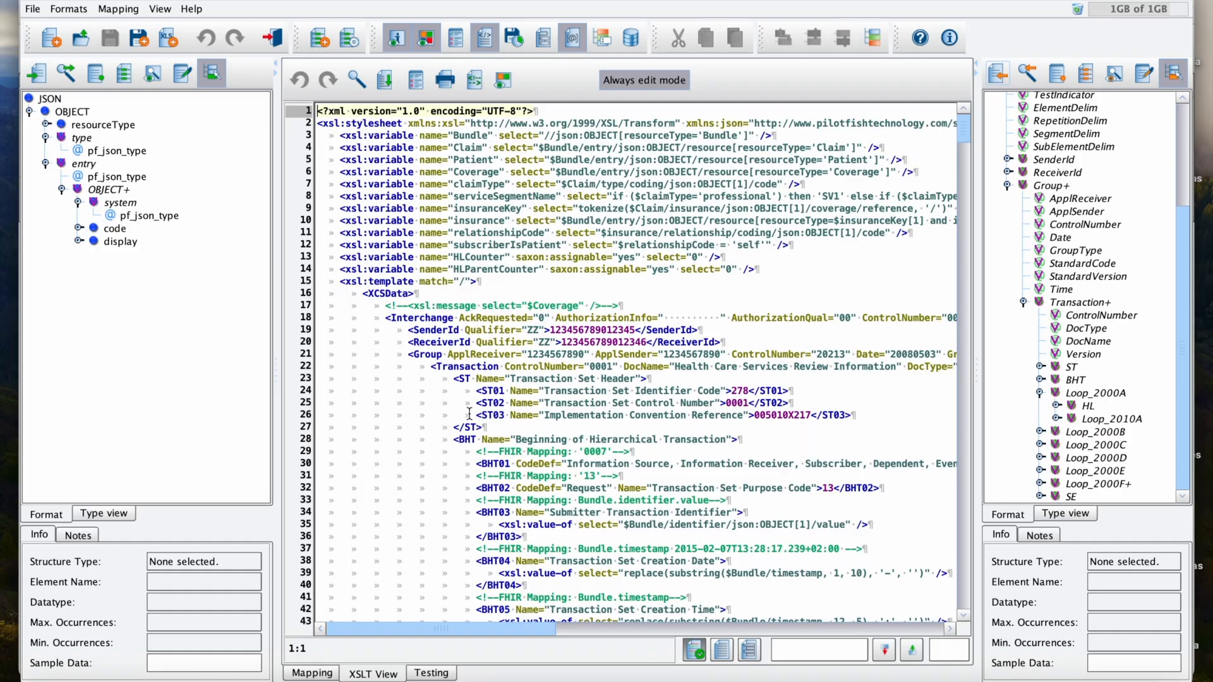
scroll(567, 241, down, 6)
scroll(567, 240, down, 14)
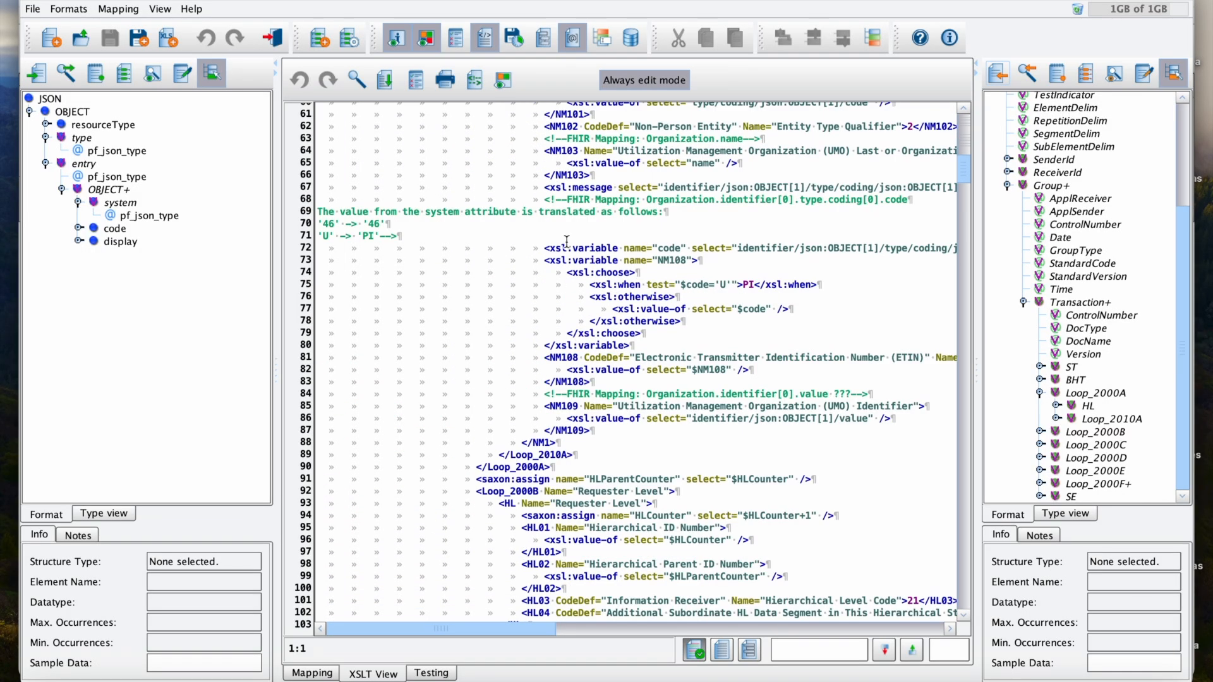
scroll(572, 256, down, 14)
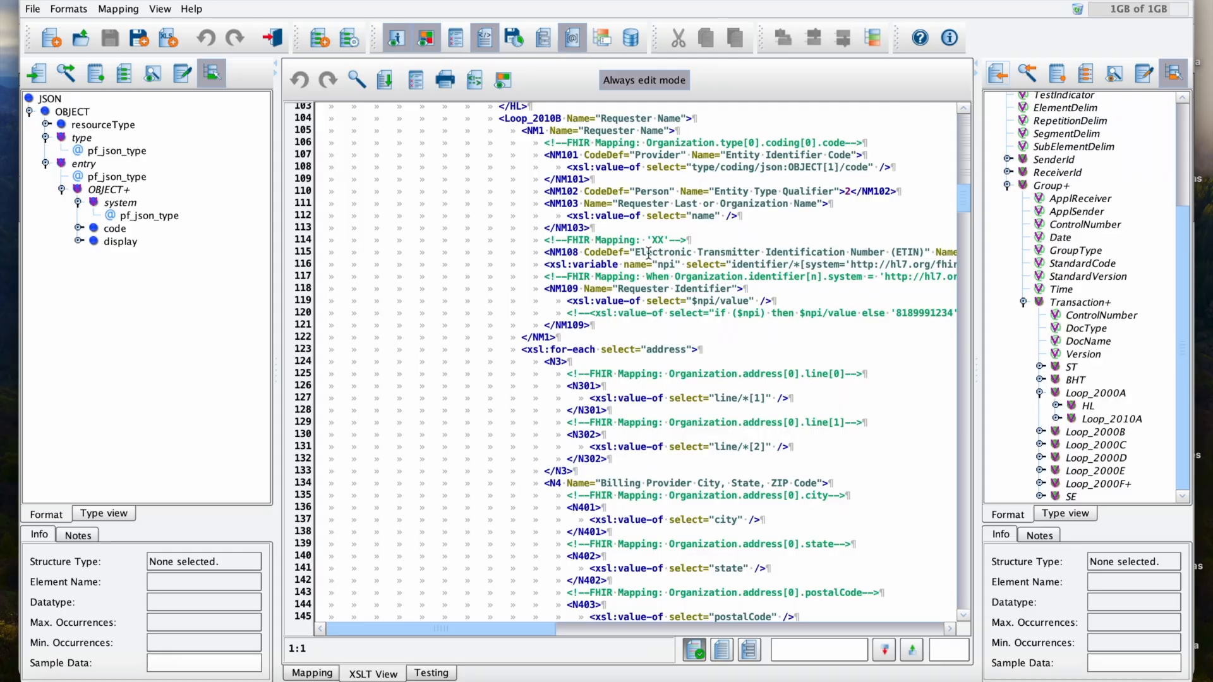
Return to the graphical mapping and view the available XSLT functions and EXSLT functions.
click(311, 673)
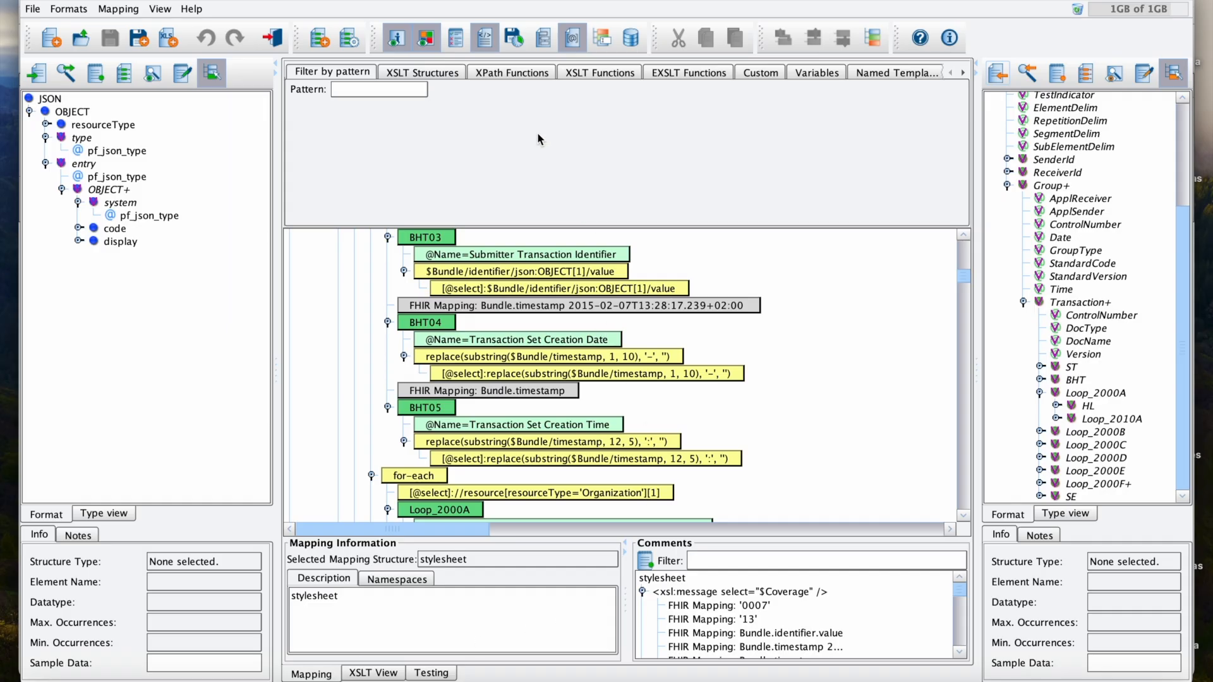
click(610, 74)
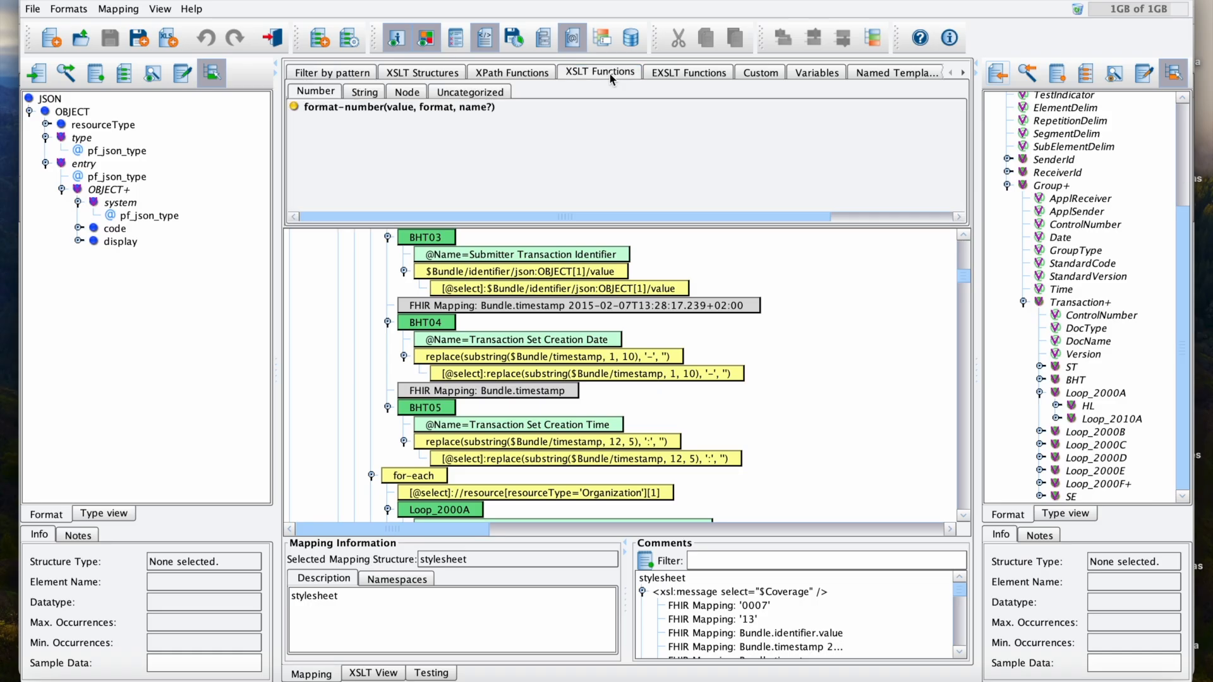
click(690, 71)
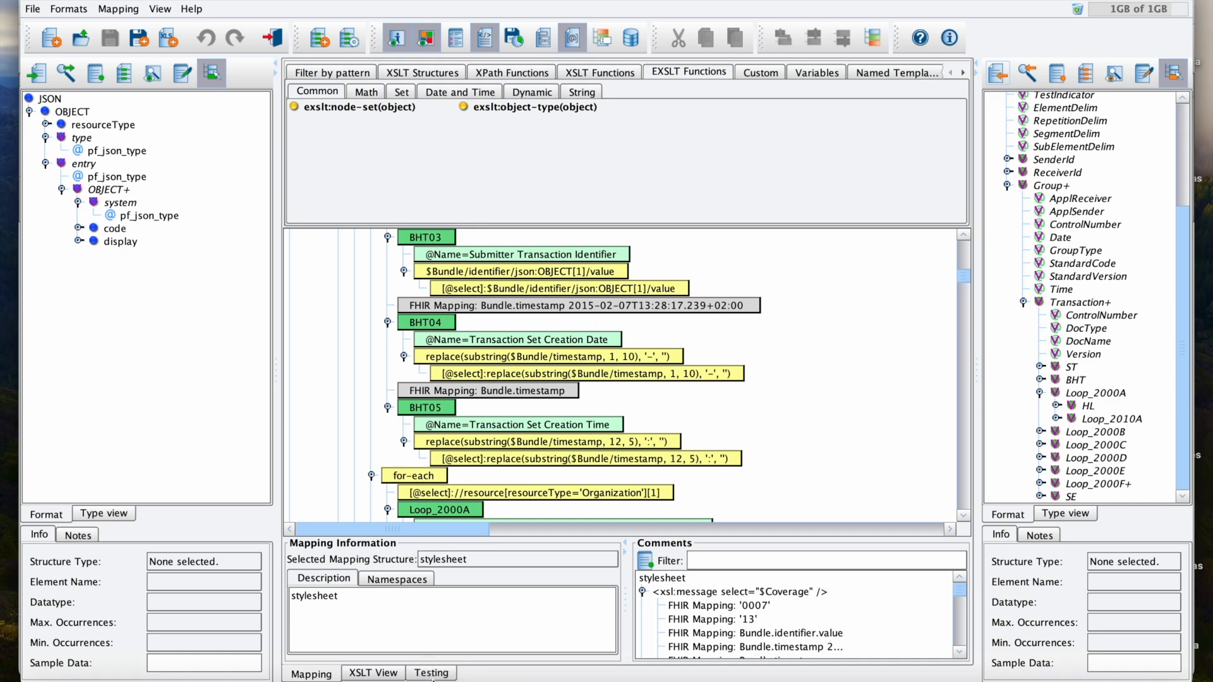
Run the stylesheet test on FhirToEDI_278A1-test.xml and examine the resulting XCSData XML through the Loop_2000B requester level.
click(431, 672)
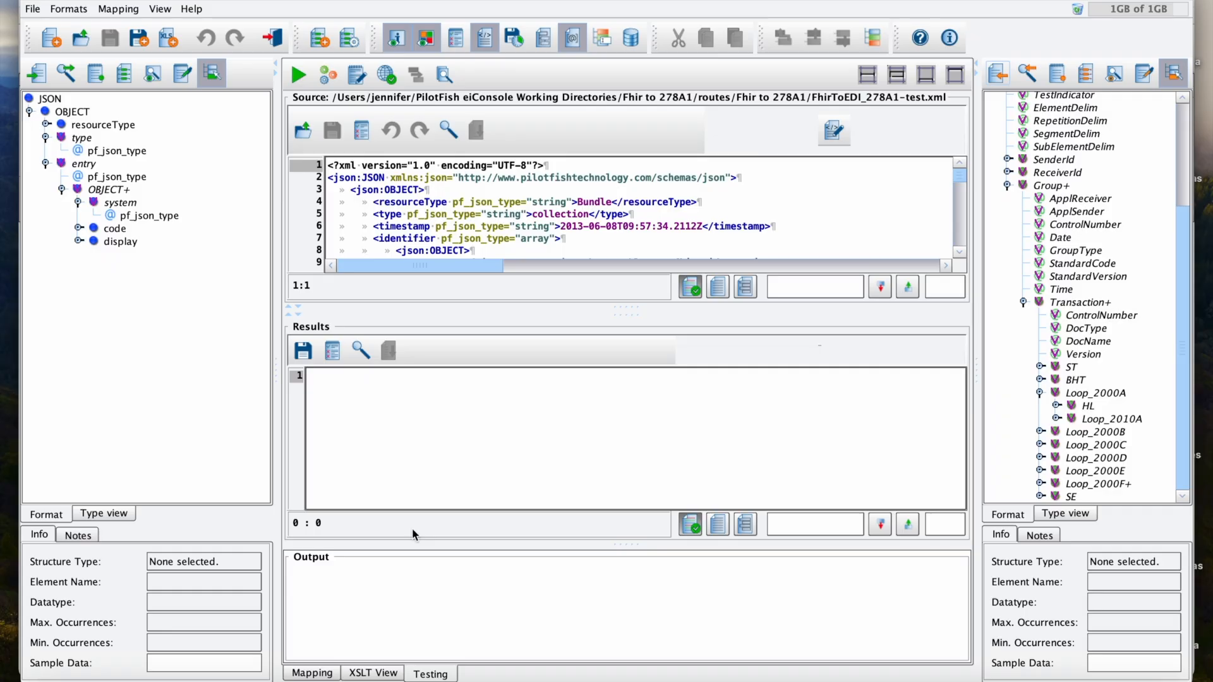
click(299, 75)
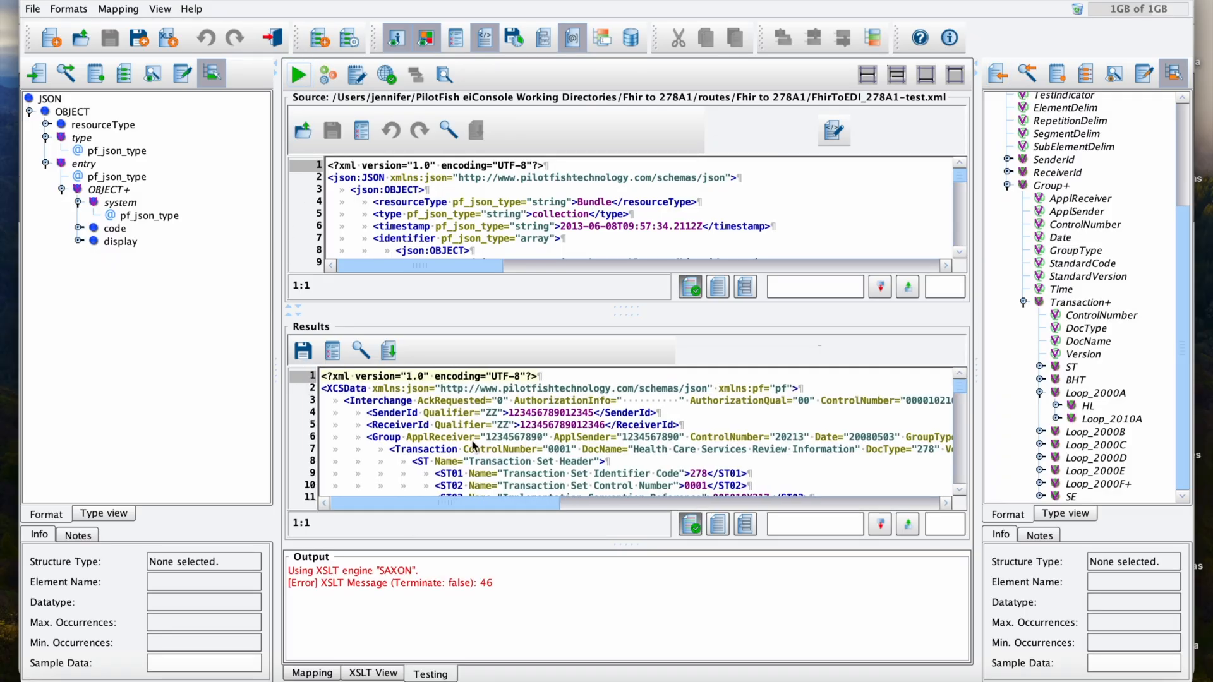
scroll(520, 417, down, 3)
scroll(518, 417, down, 2)
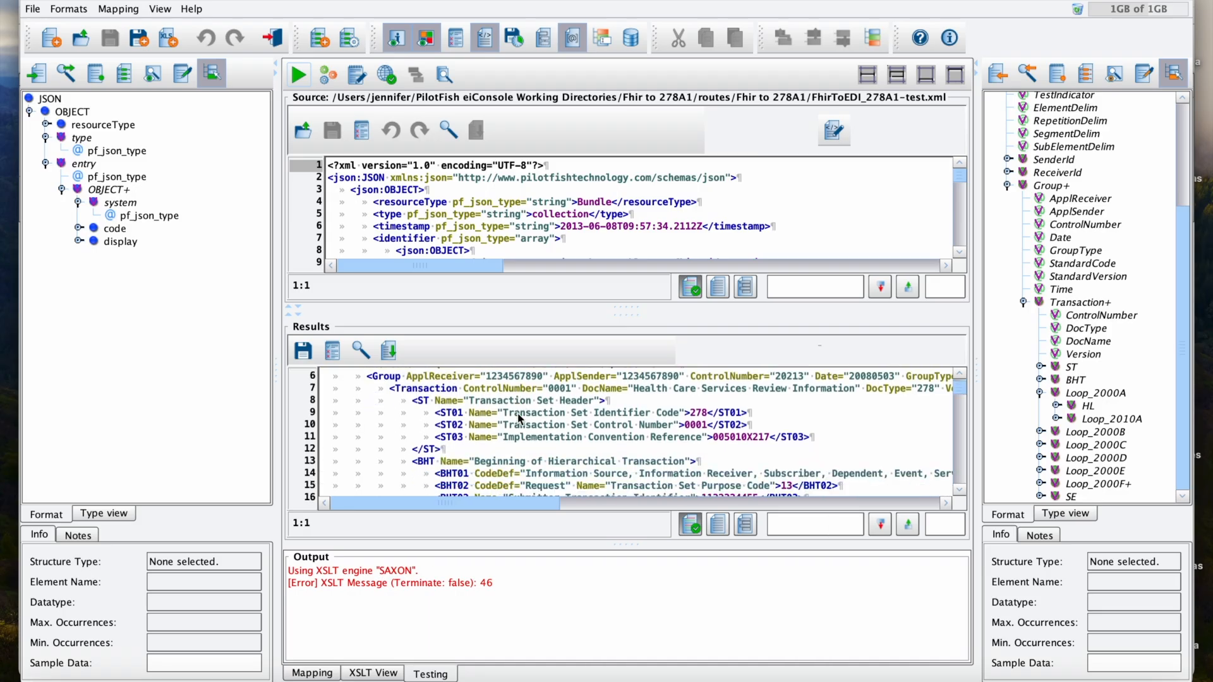
scroll(518, 417, down, 2)
scroll(517, 413, down, 7)
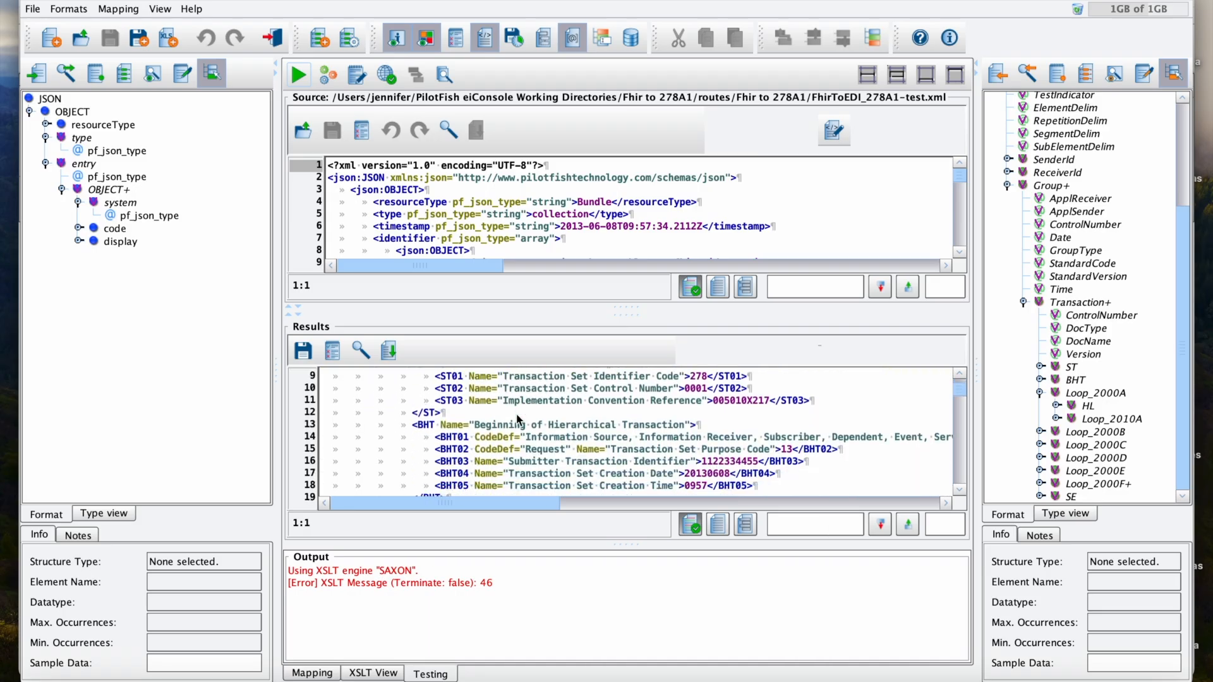
scroll(518, 414, down, 10)
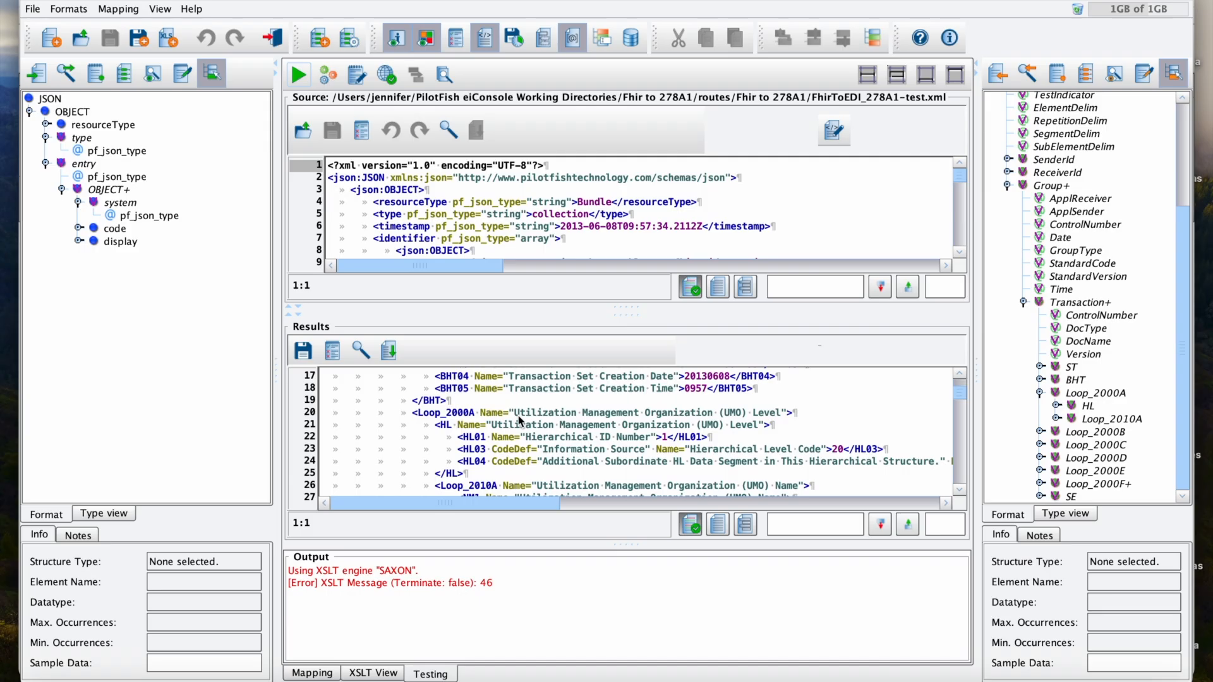
scroll(518, 420, down, 10)
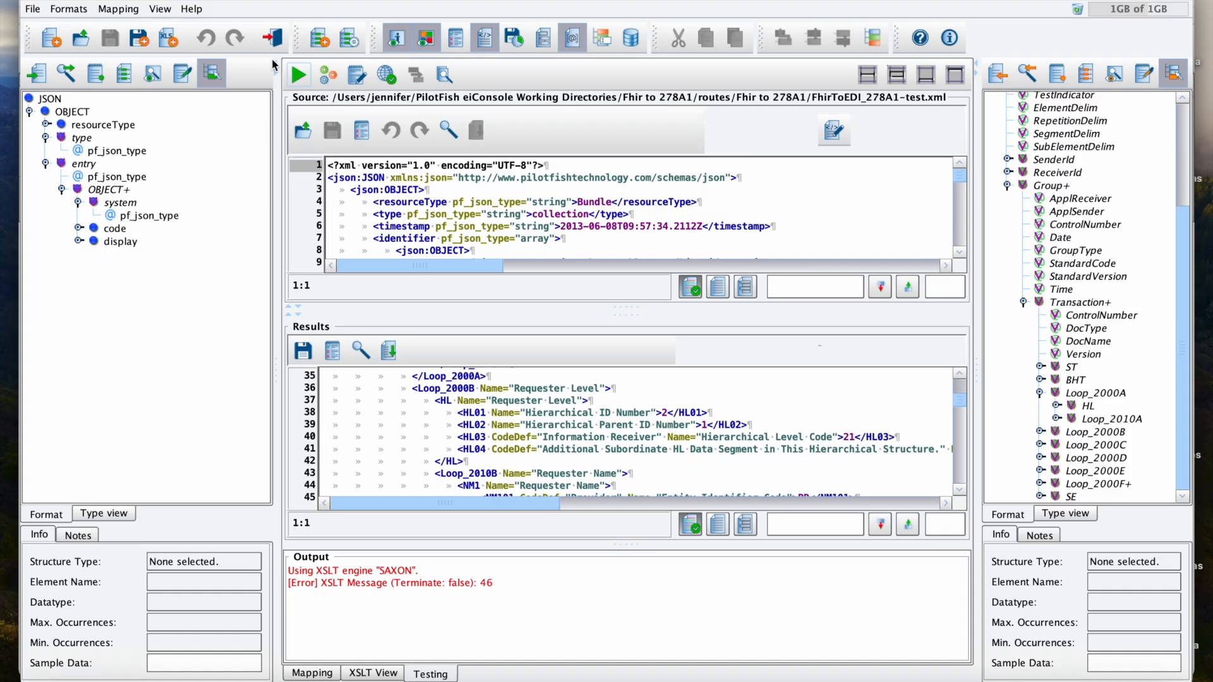
Leave the mapper for the route's processor configuration and view the Remove Empty Nodes processor's settings.
click(272, 38)
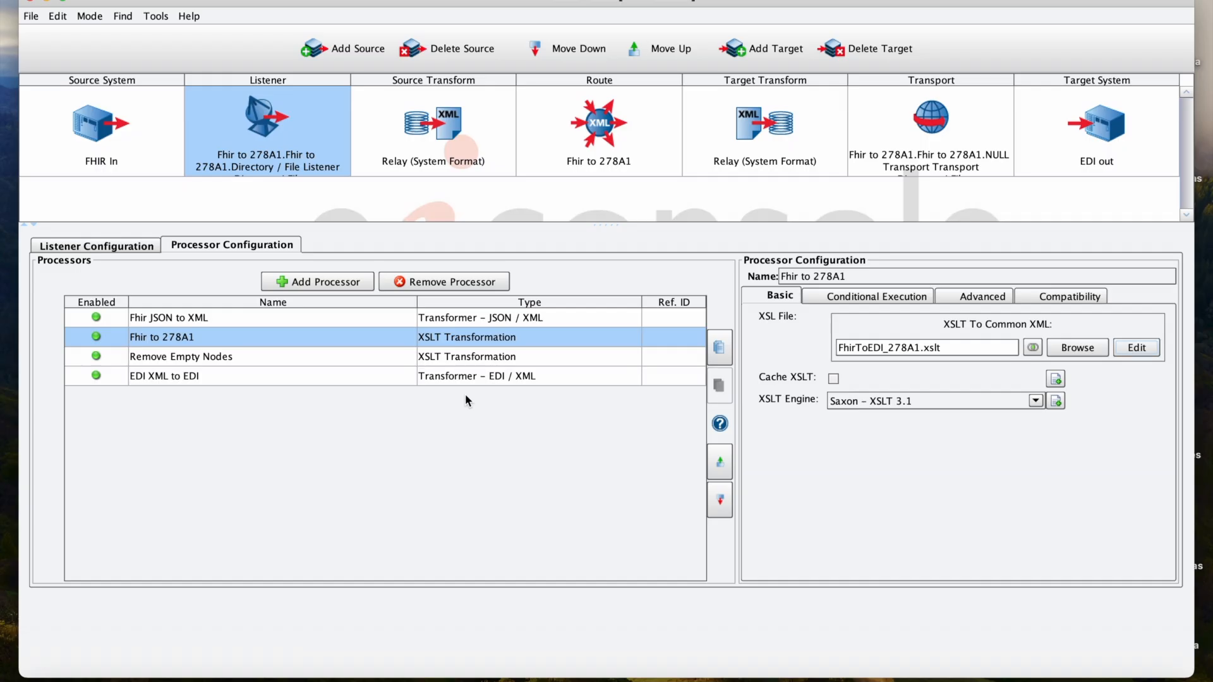
click(524, 356)
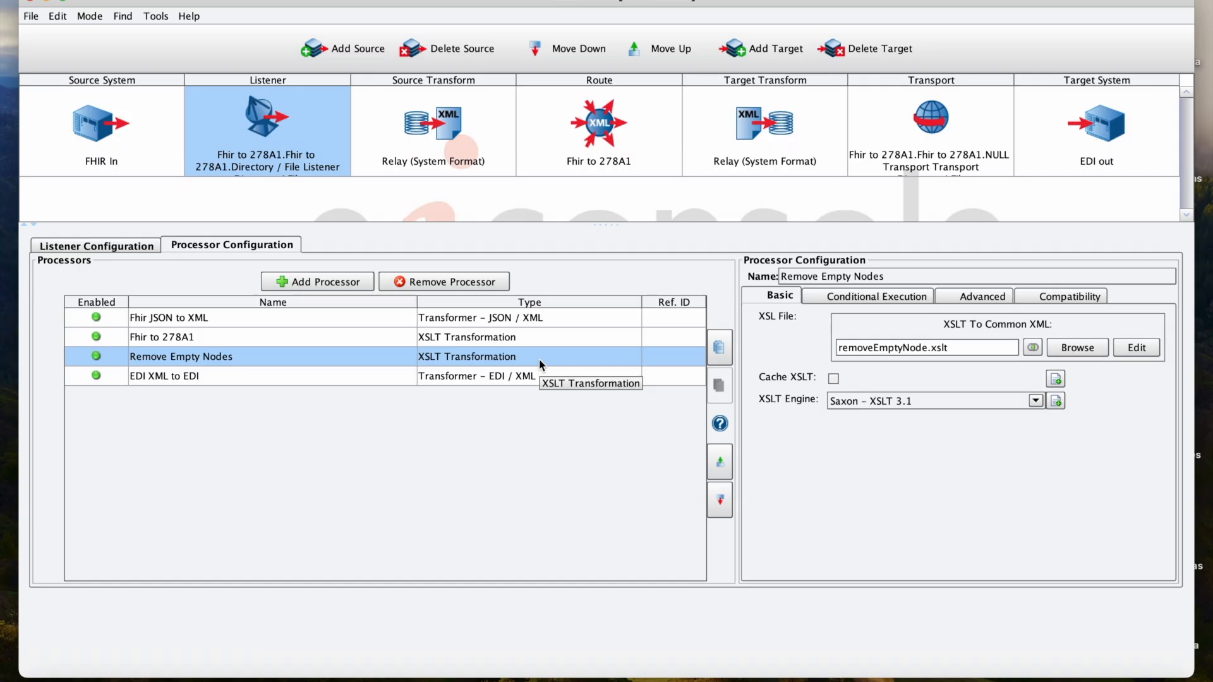
View the EDI XML to EDI processor's settings and the Fhir to 278A1 route's routing rules with the available routing modules.
click(514, 380)
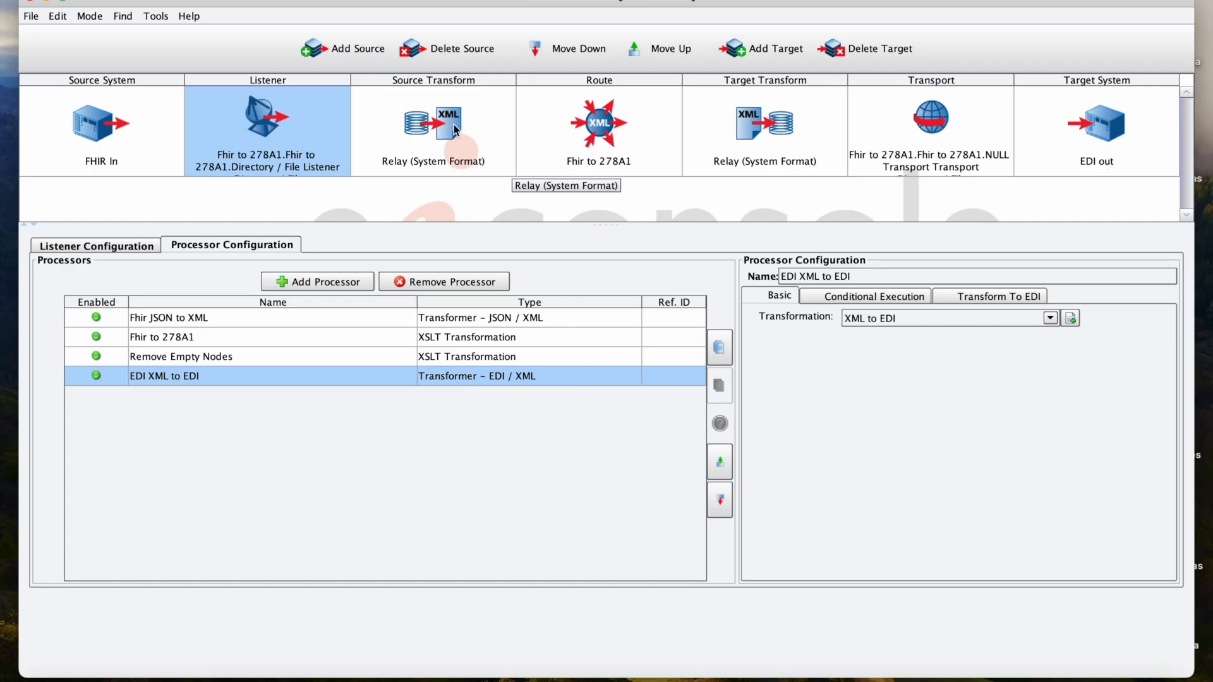
click(581, 139)
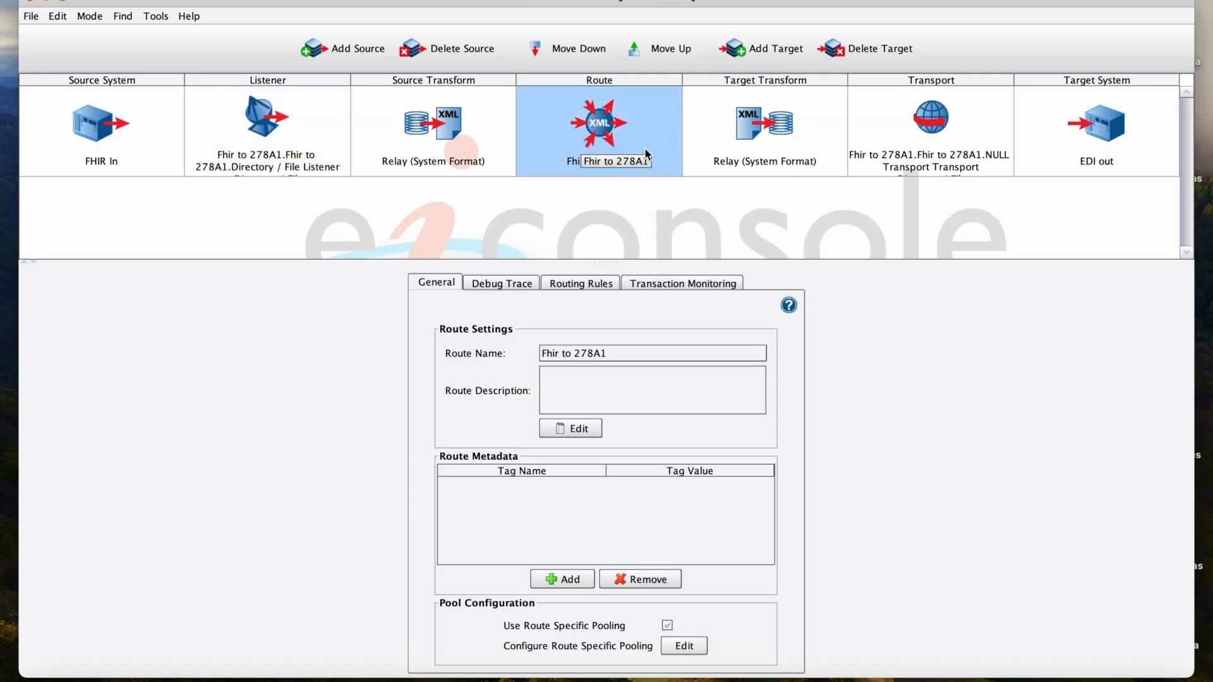
click(580, 283)
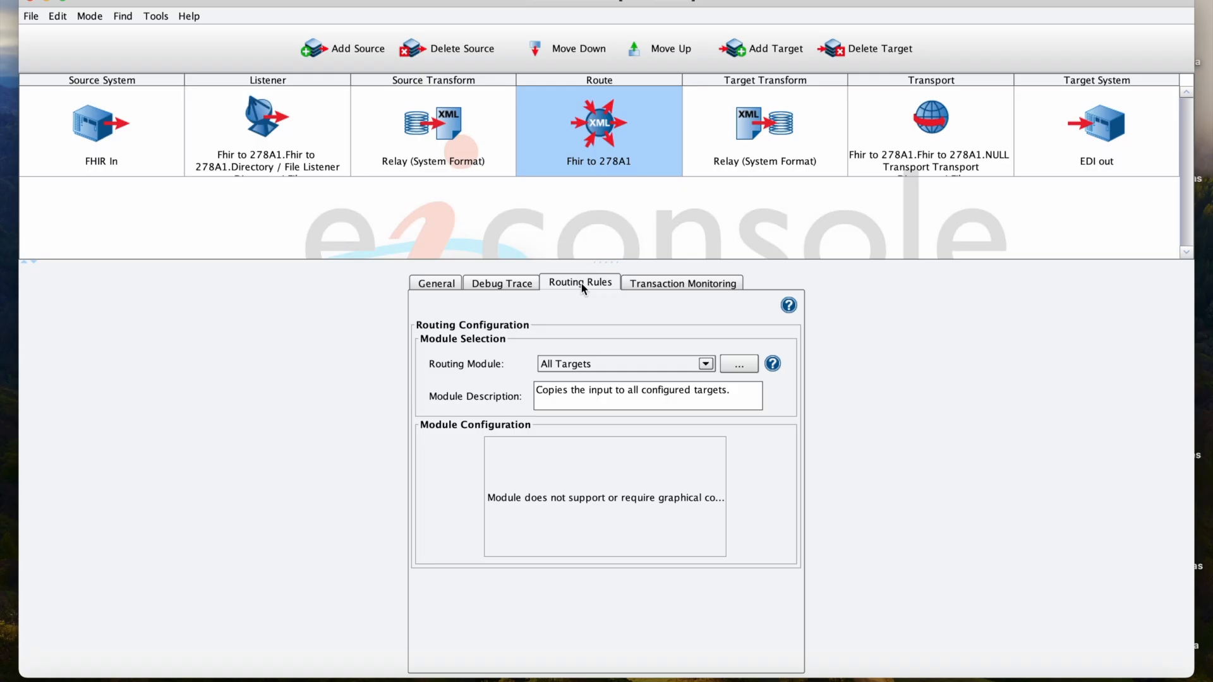
click(654, 367)
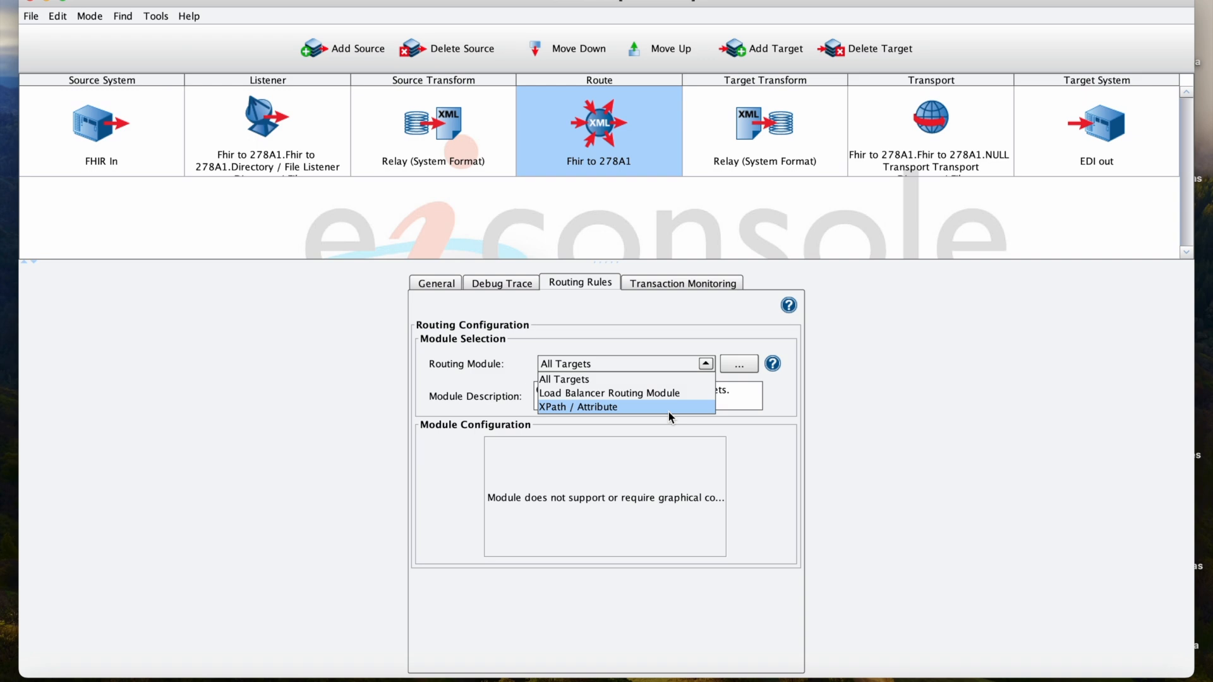
View the transaction monitor types available for the Fhir to 278A1 route without adding a monitor.
click(673, 284)
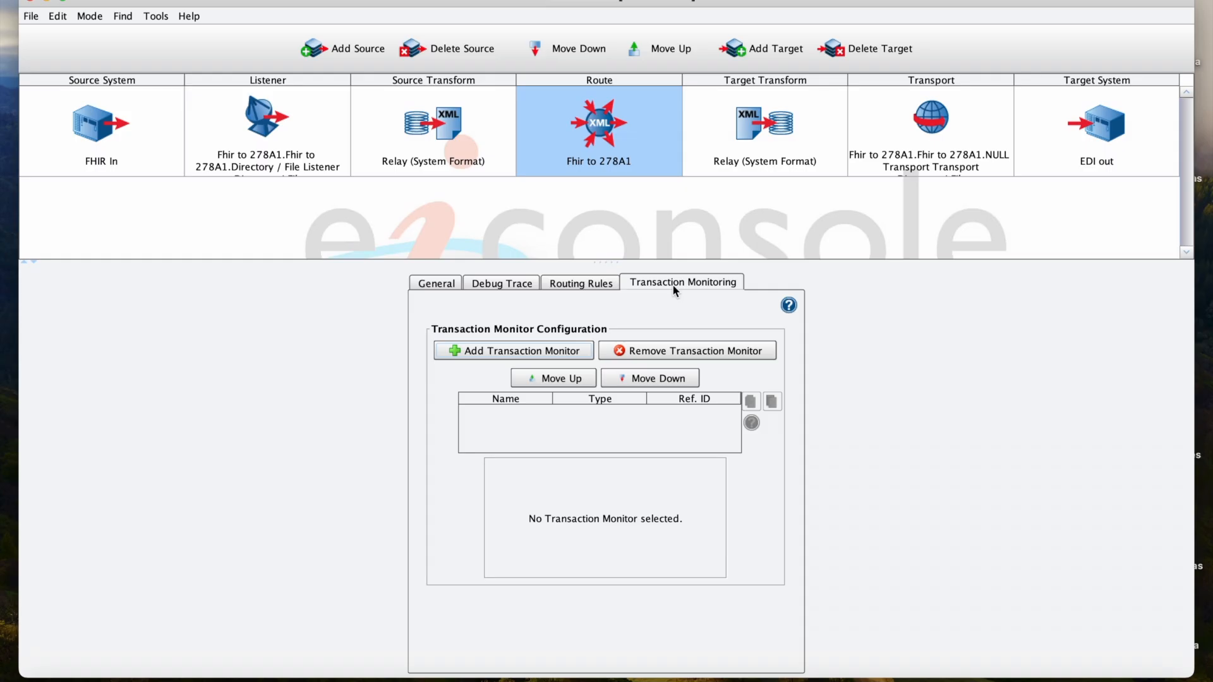
click(549, 353)
click(674, 312)
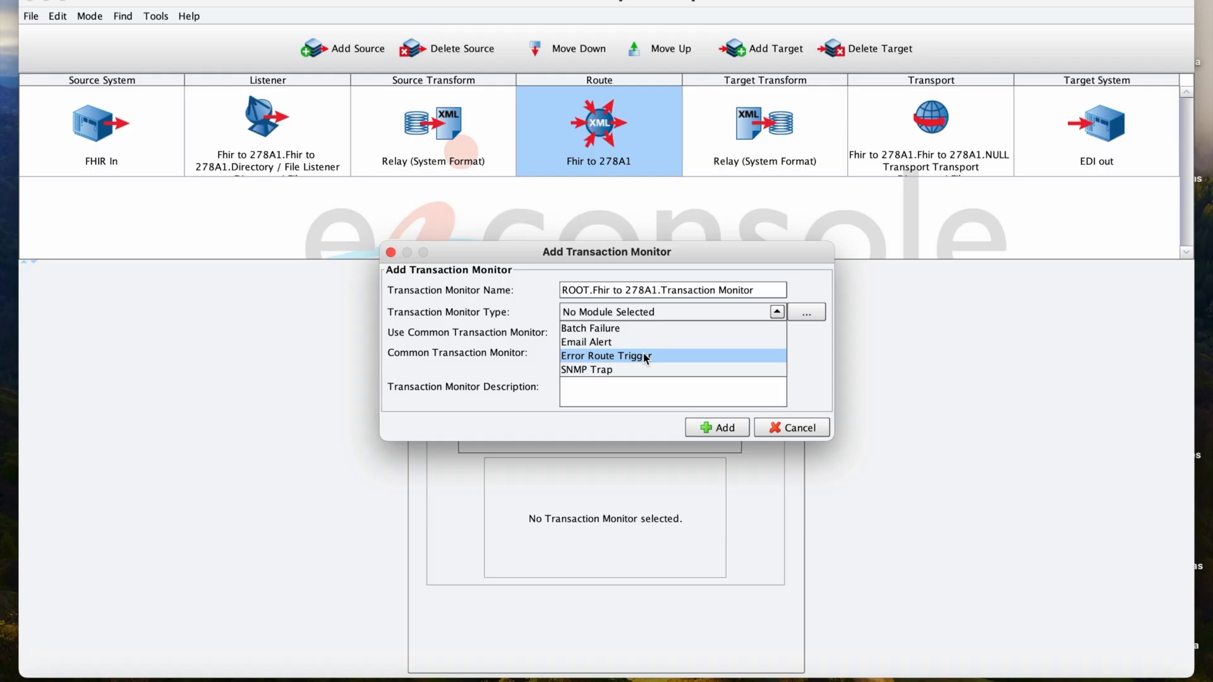
click(792, 429)
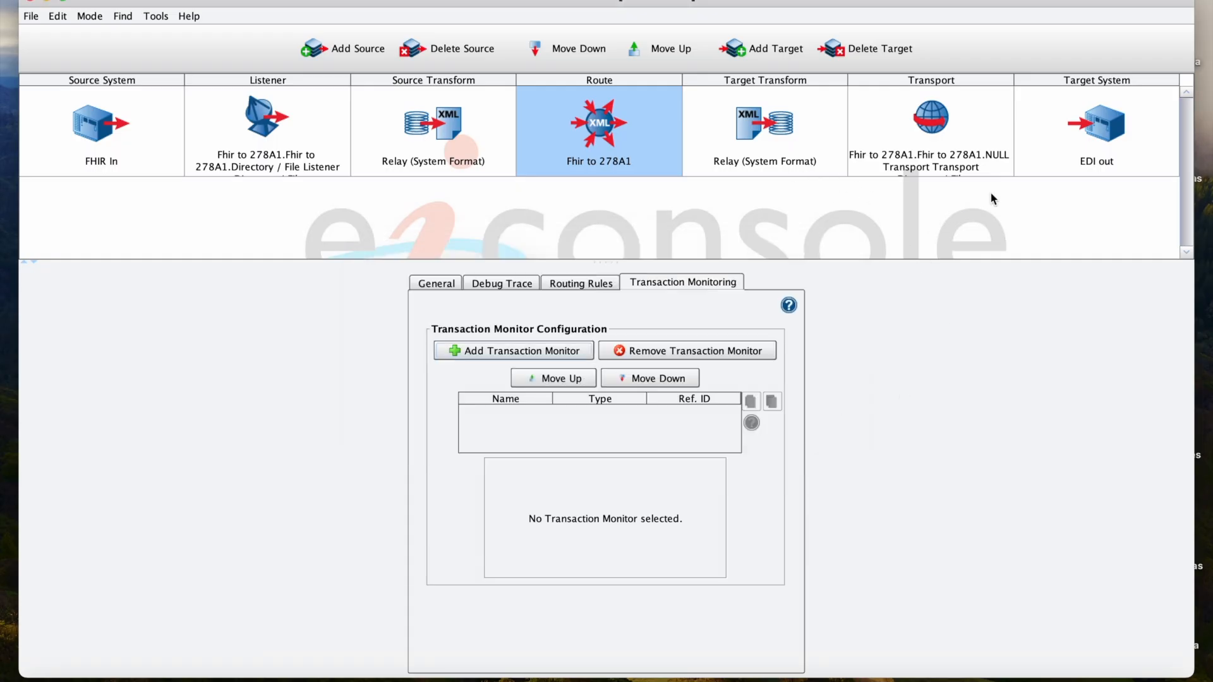
View the transport's Directory / File configuration and browse the available transport types without changing the selection.
click(894, 138)
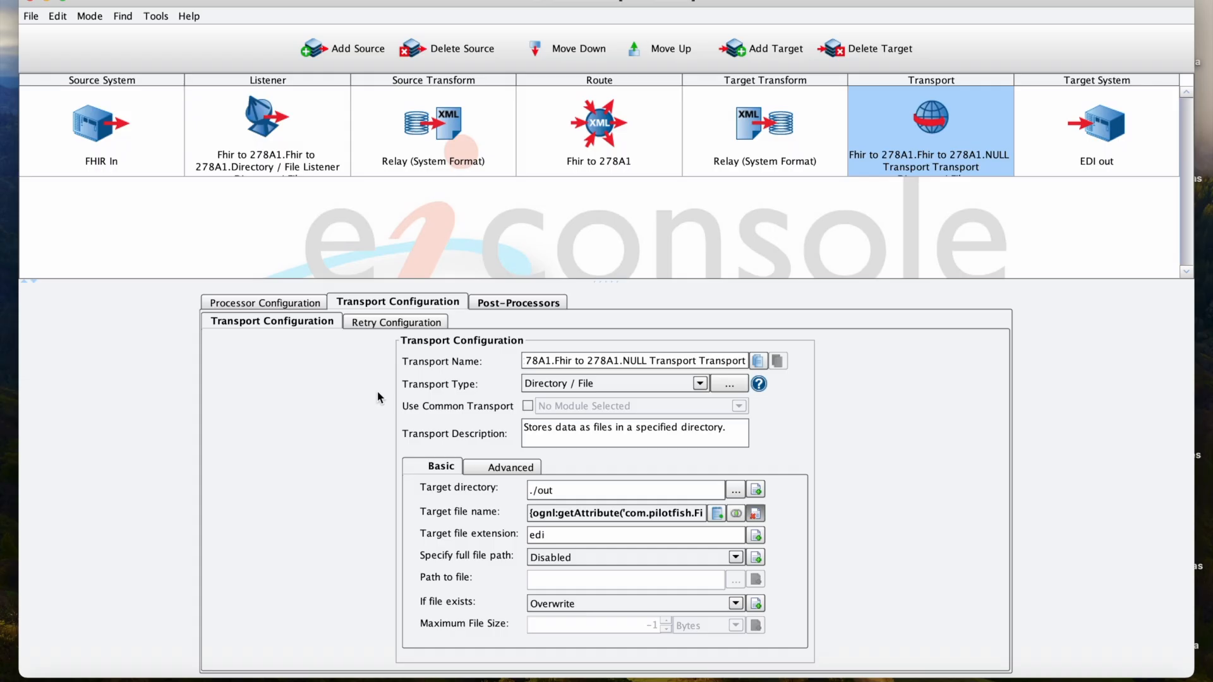
click(700, 385)
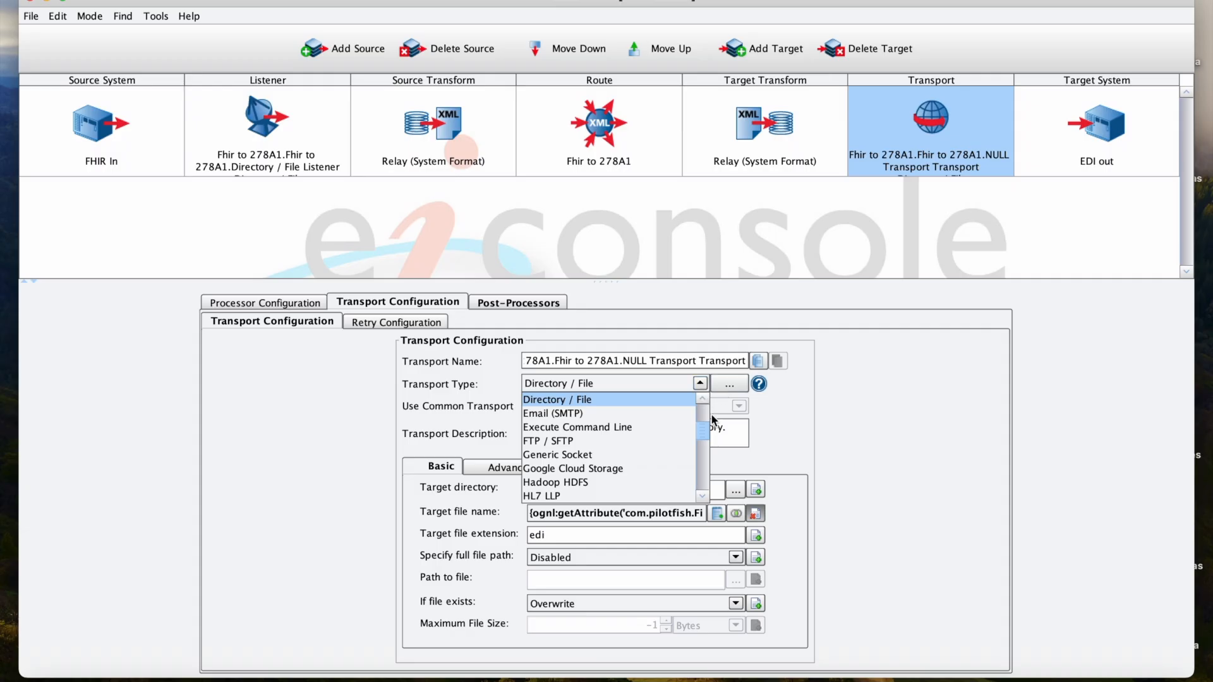
mouse_move(702, 433)
mouse_down()
mouse_move(699, 413)
mouse_move(711, 450)
mouse_up()
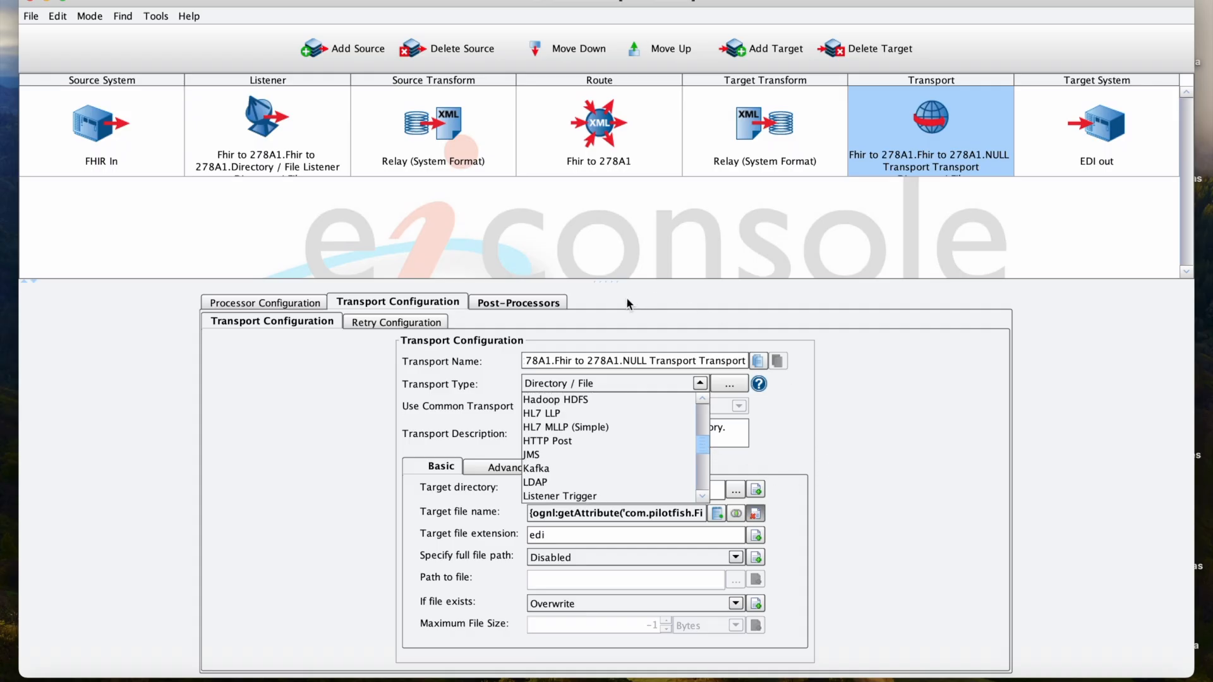
click(311, 362)
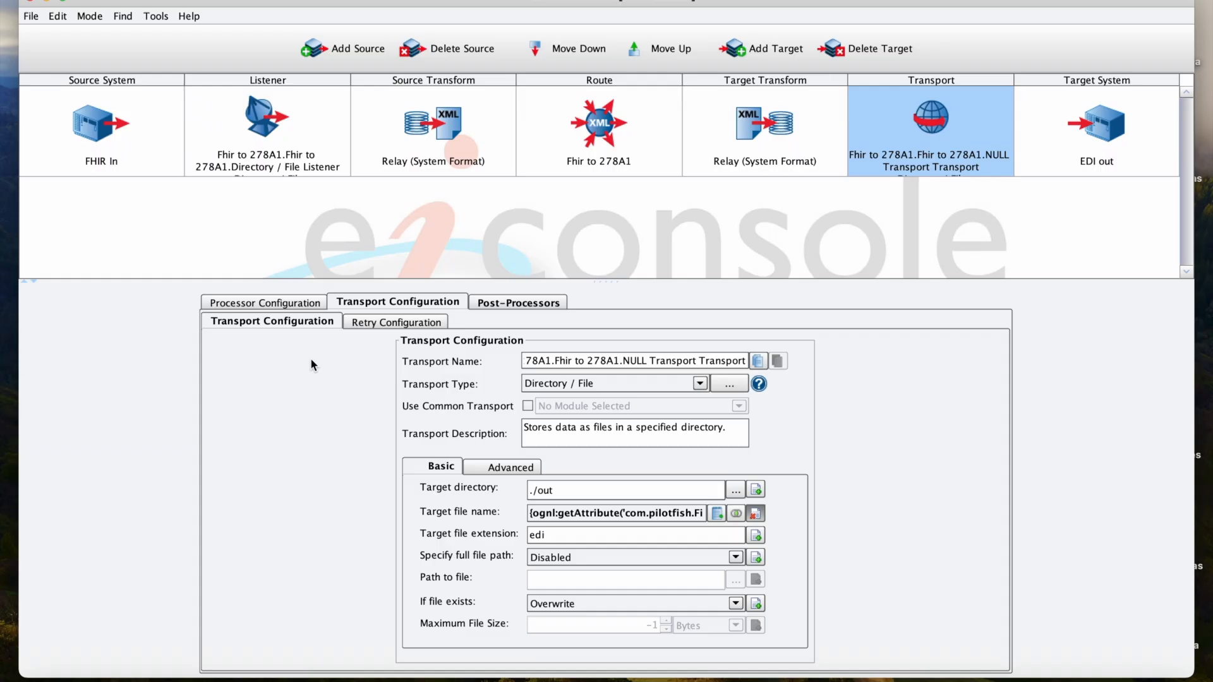
Browse the processor types that can be added to the transport, leaving without adding a processor.
click(302, 303)
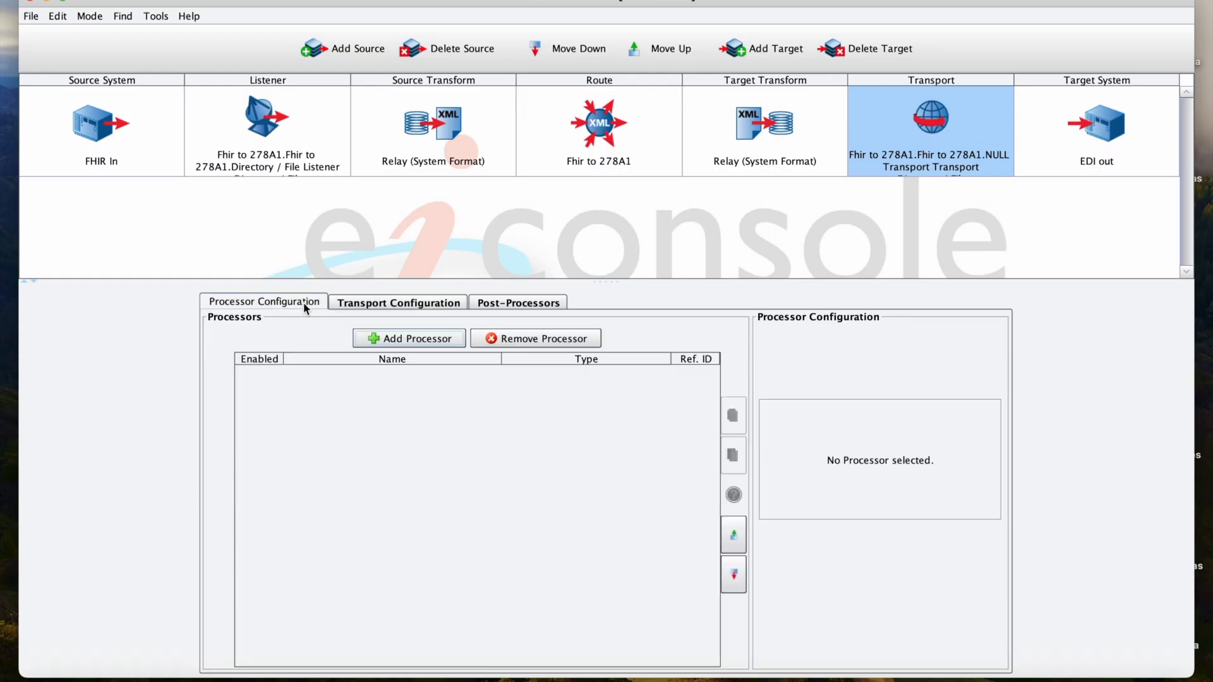
click(409, 338)
click(635, 314)
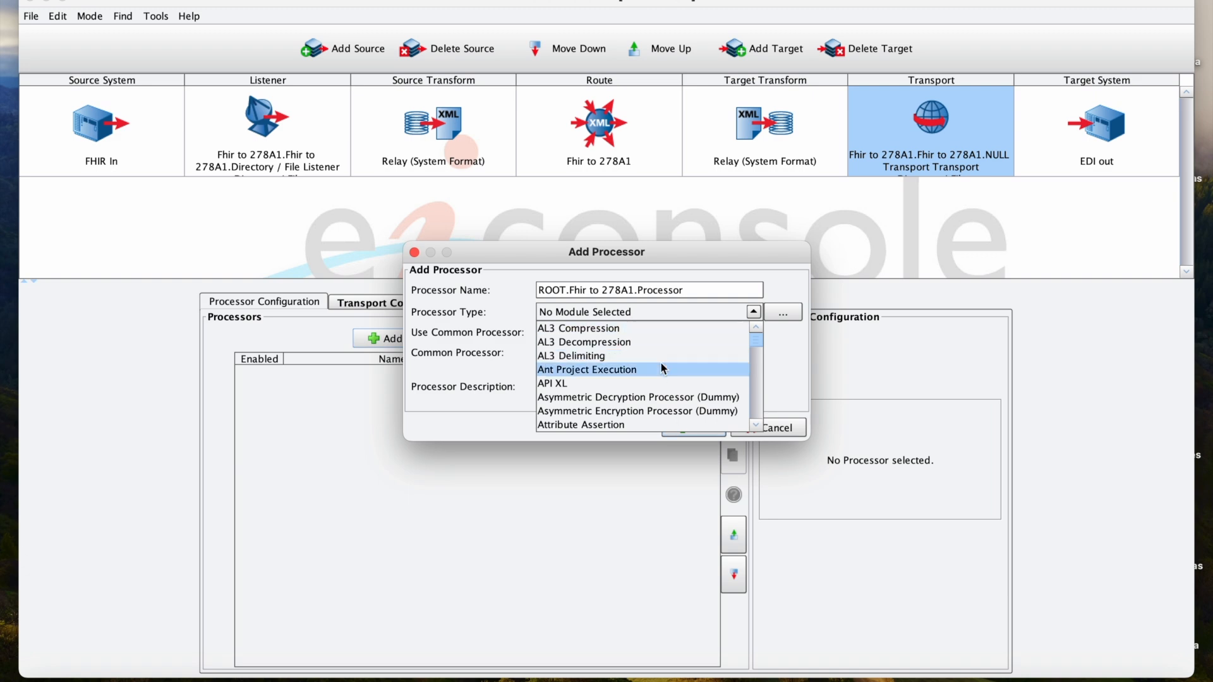
scroll(692, 351, down, 2)
scroll(692, 363, down, 13)
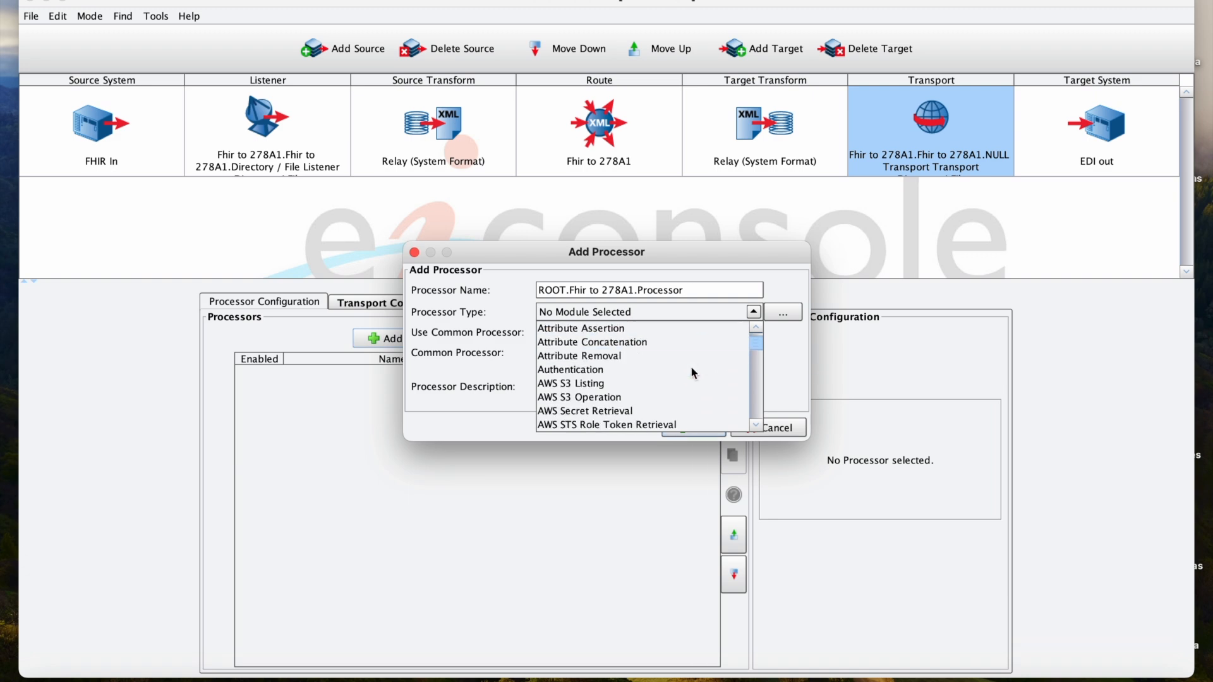
scroll(691, 370, down, 13)
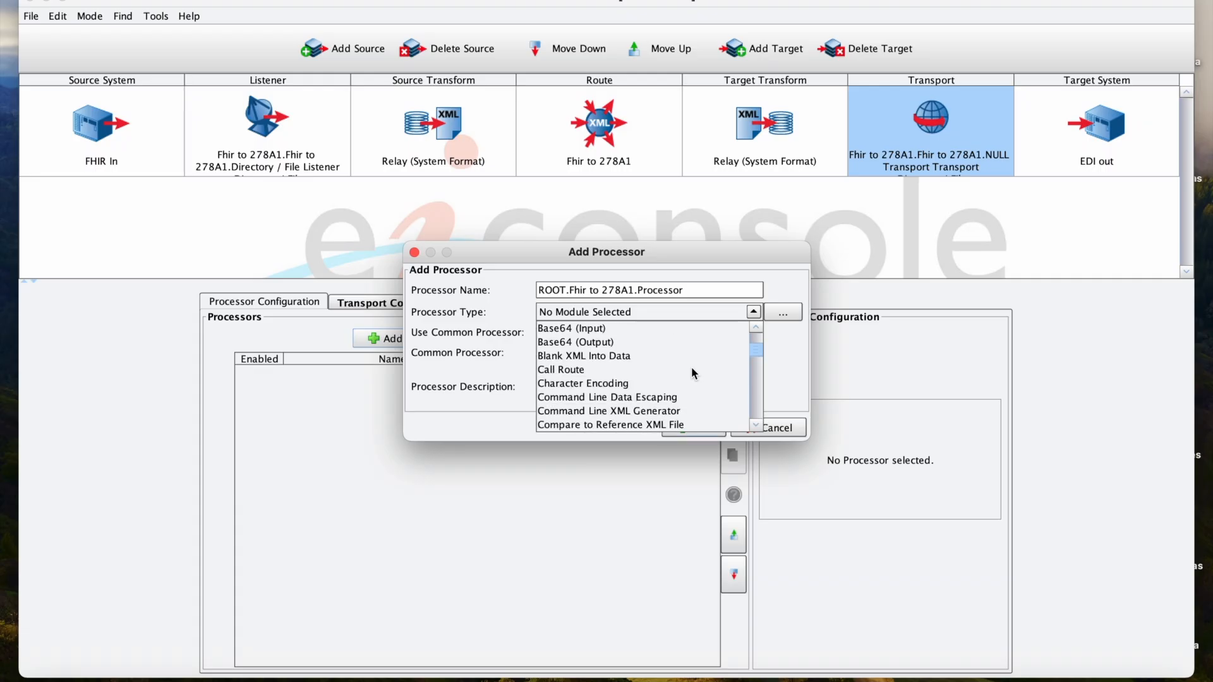
scroll(691, 374, down, 3)
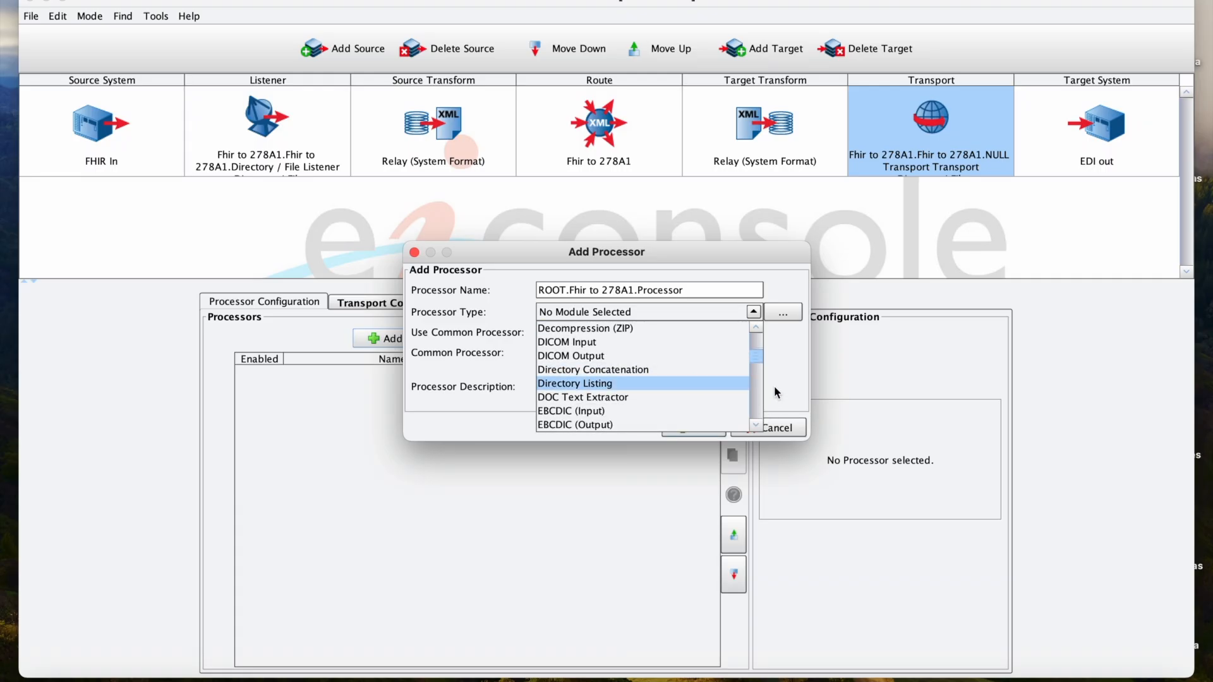
click(786, 425)
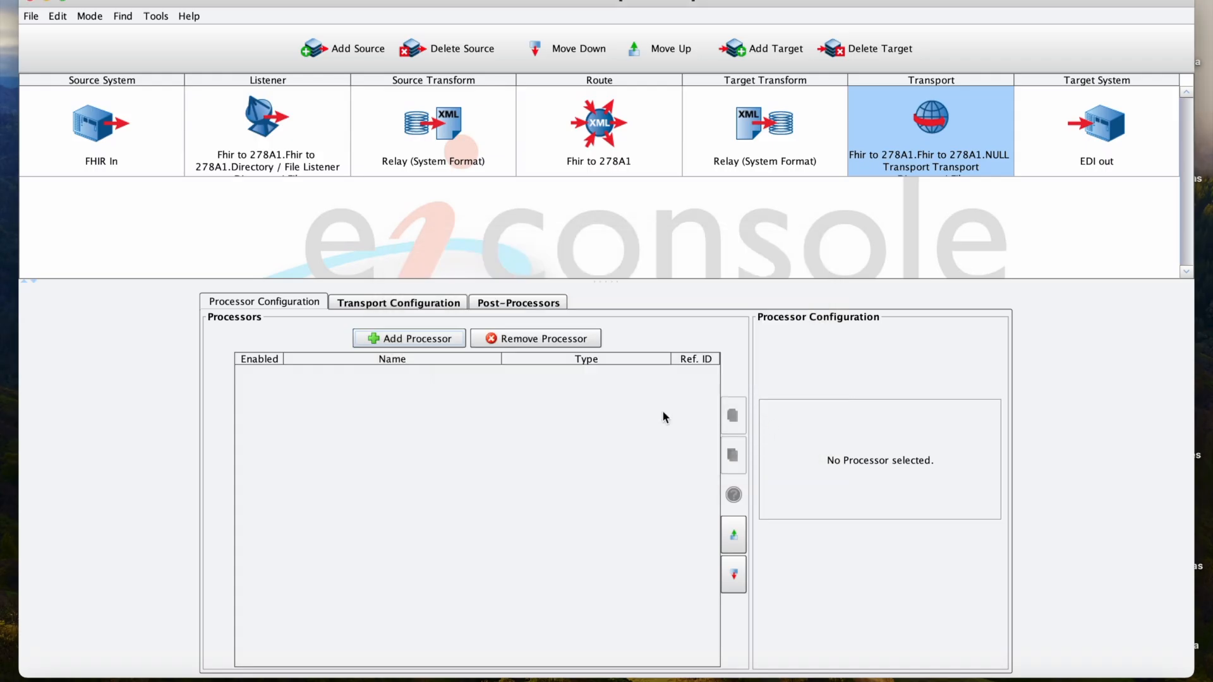
Review the settings of the transport's EDI to EDI XML, Set Validation Properties and SNIP Validation post-processors.
click(519, 304)
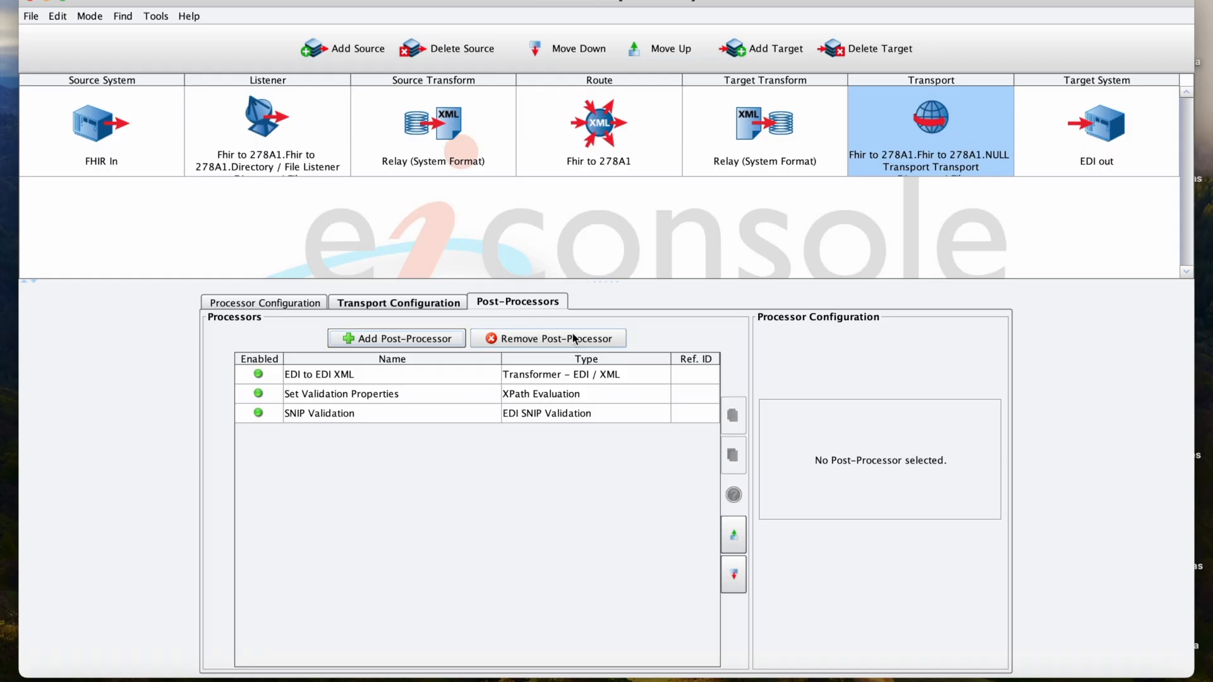
click(412, 379)
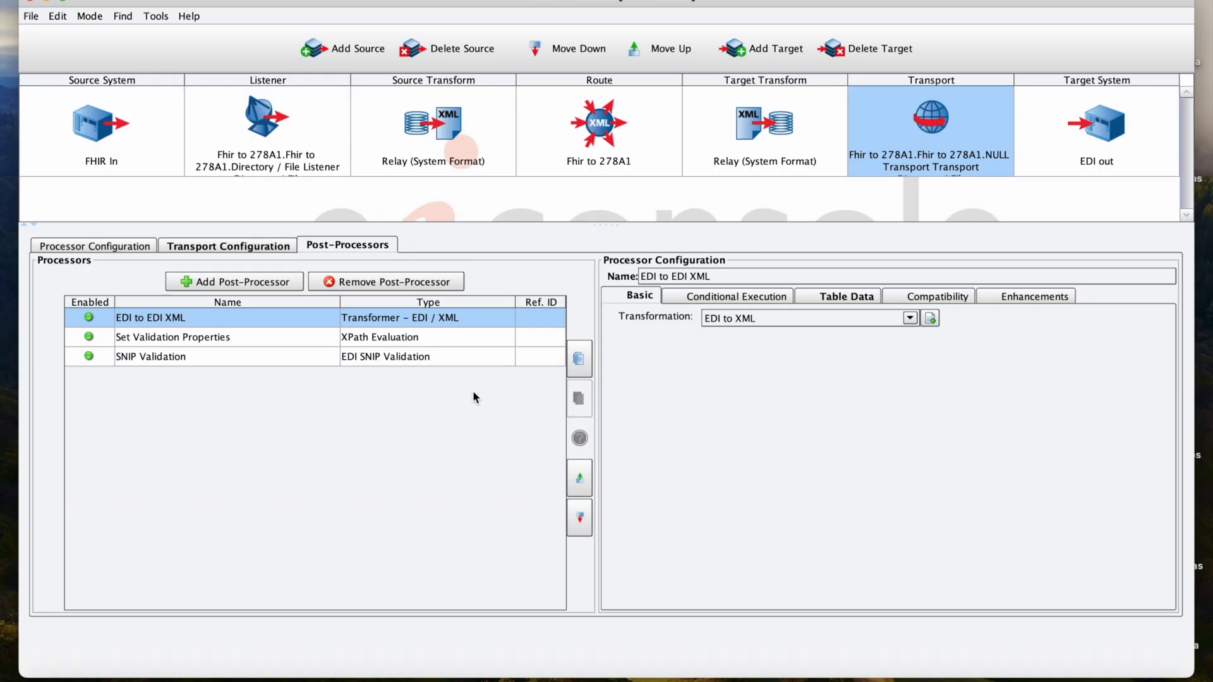
click(457, 339)
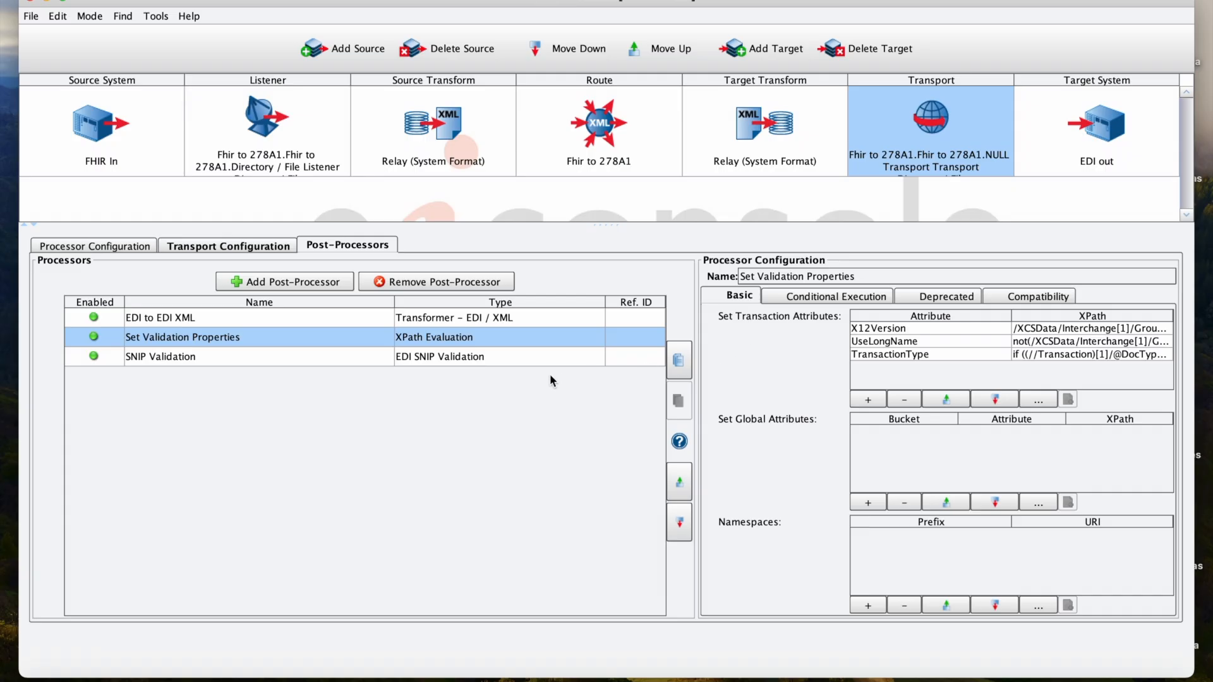
click(481, 362)
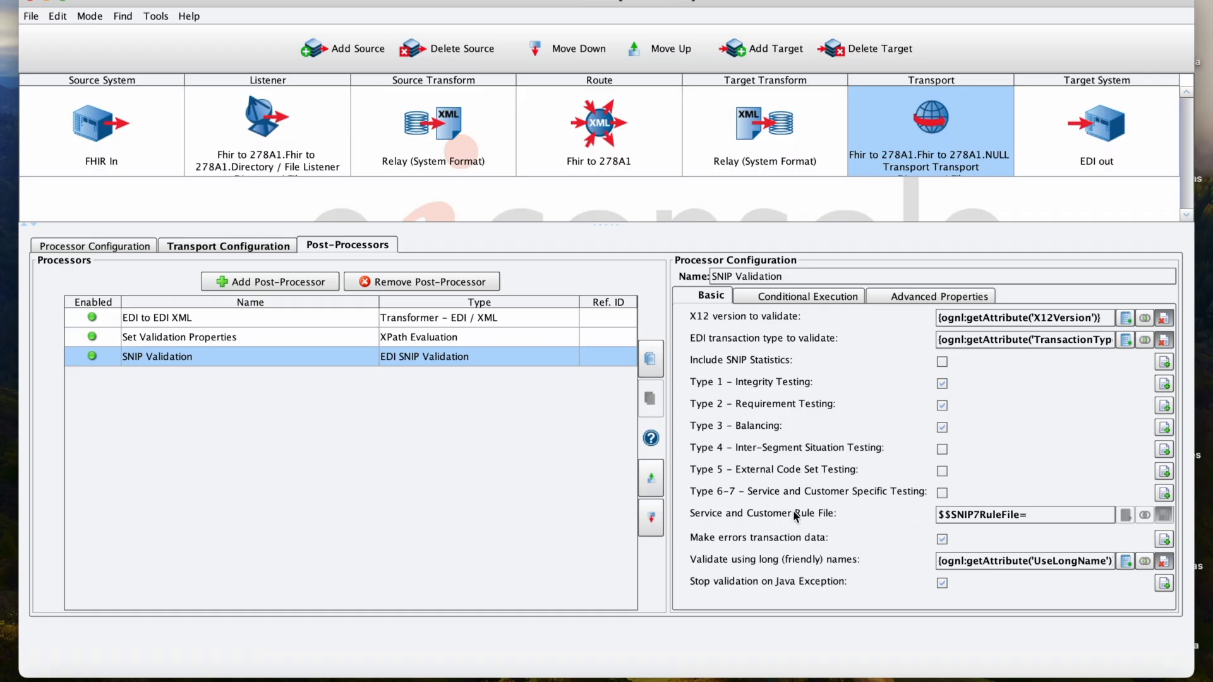
mouse_move(806, 515)
Switch the route to Testing Mode, execute the test from the listener and stop the listener after checking the transport stage.
click(92, 16)
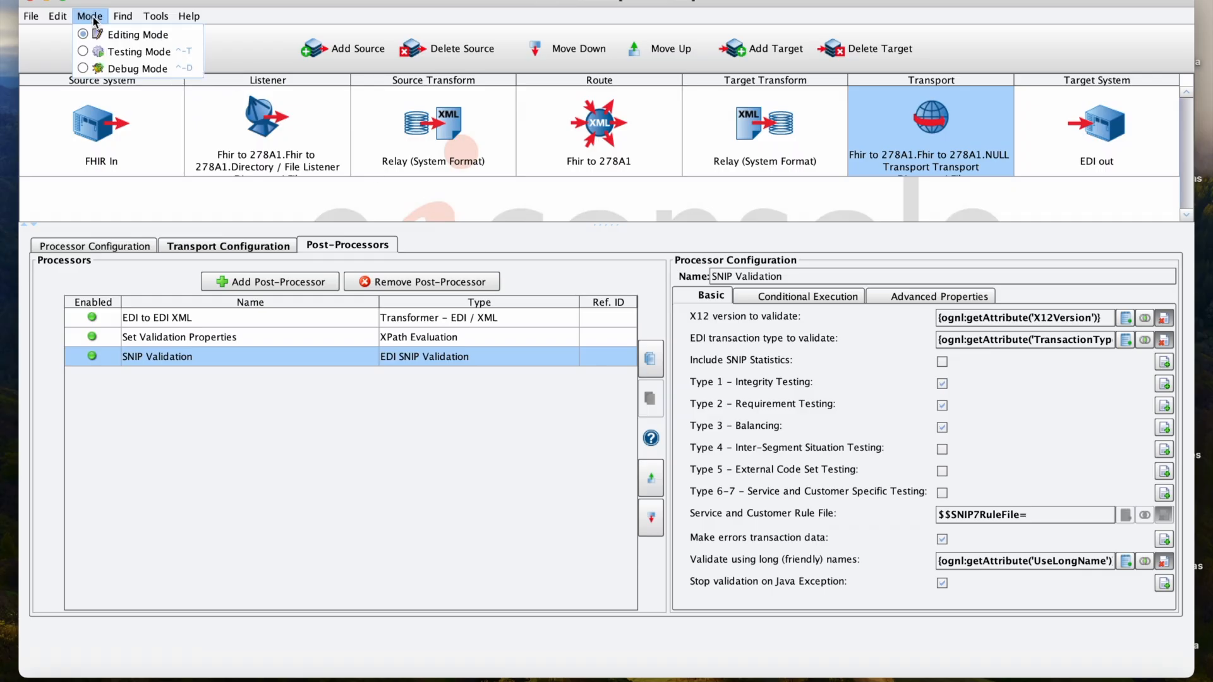
click(100, 52)
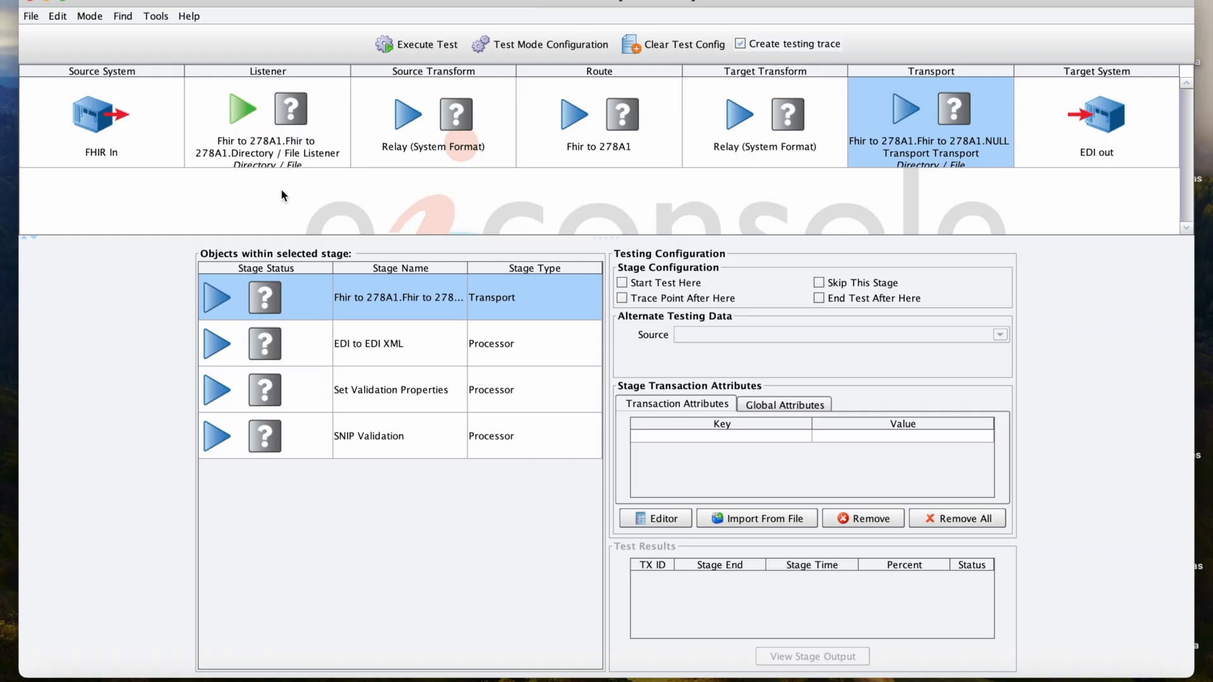
click(279, 136)
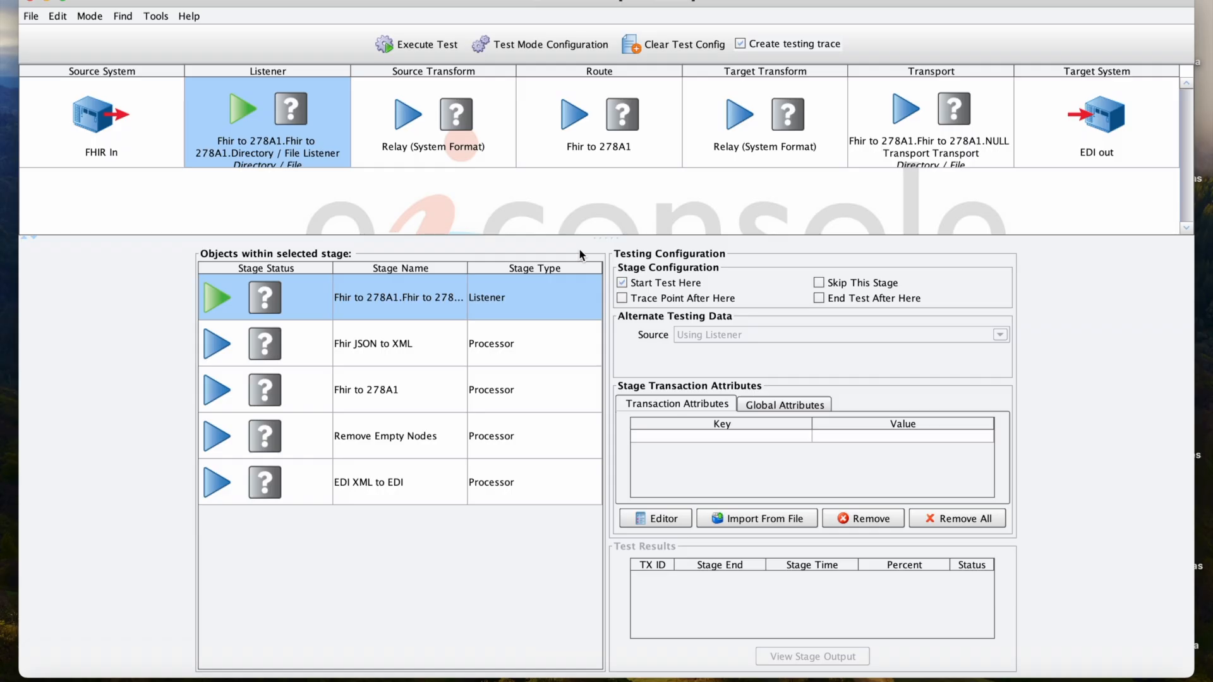
click(400, 48)
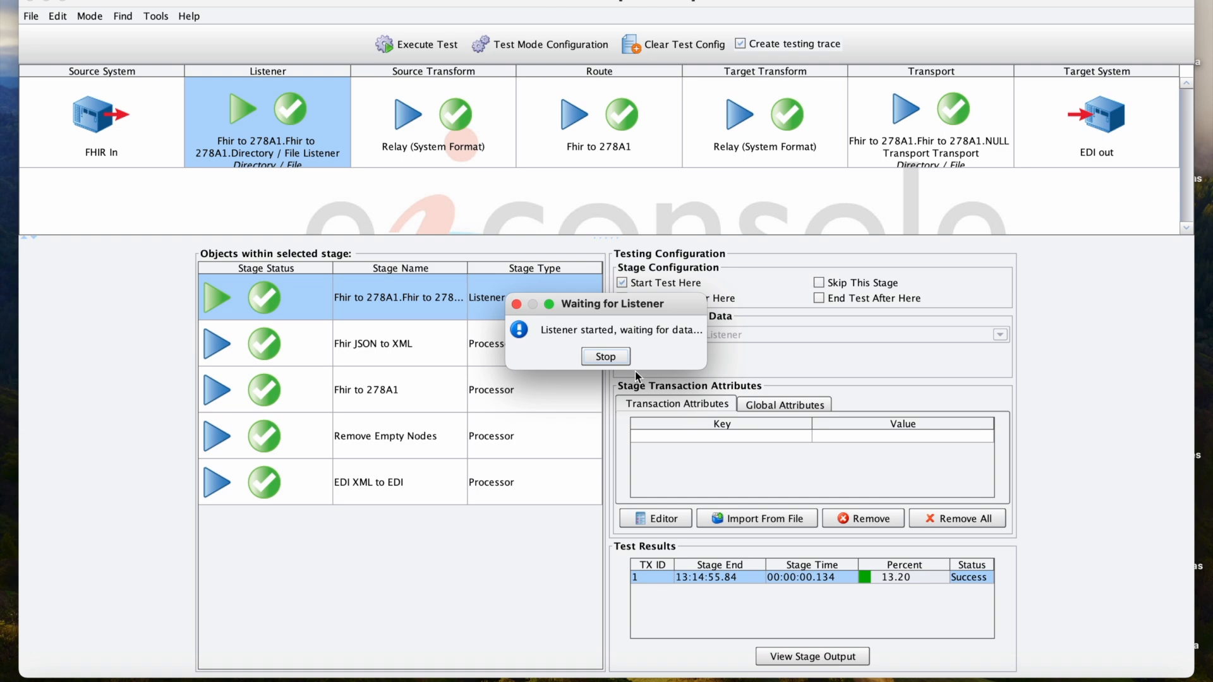
click(882, 122)
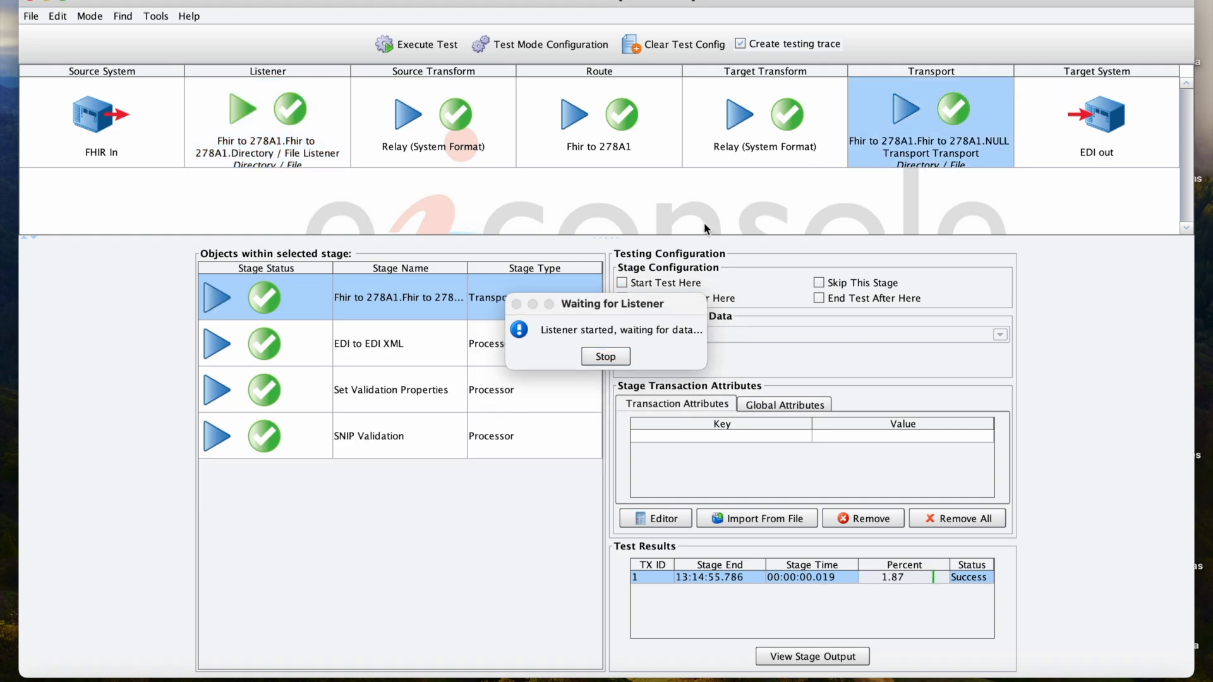
click(606, 356)
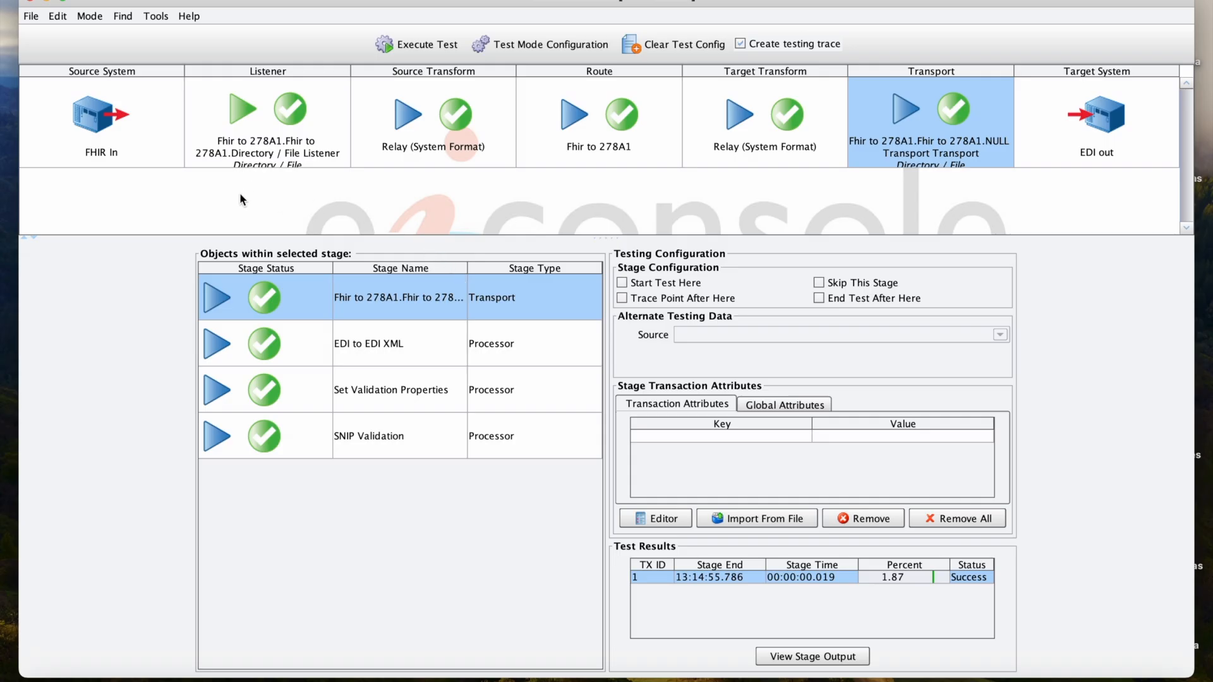
Examine the listener stage's FHIR JSON output from the Claim resource through the QuestionnaireResponse, and close the viewer.
click(343, 145)
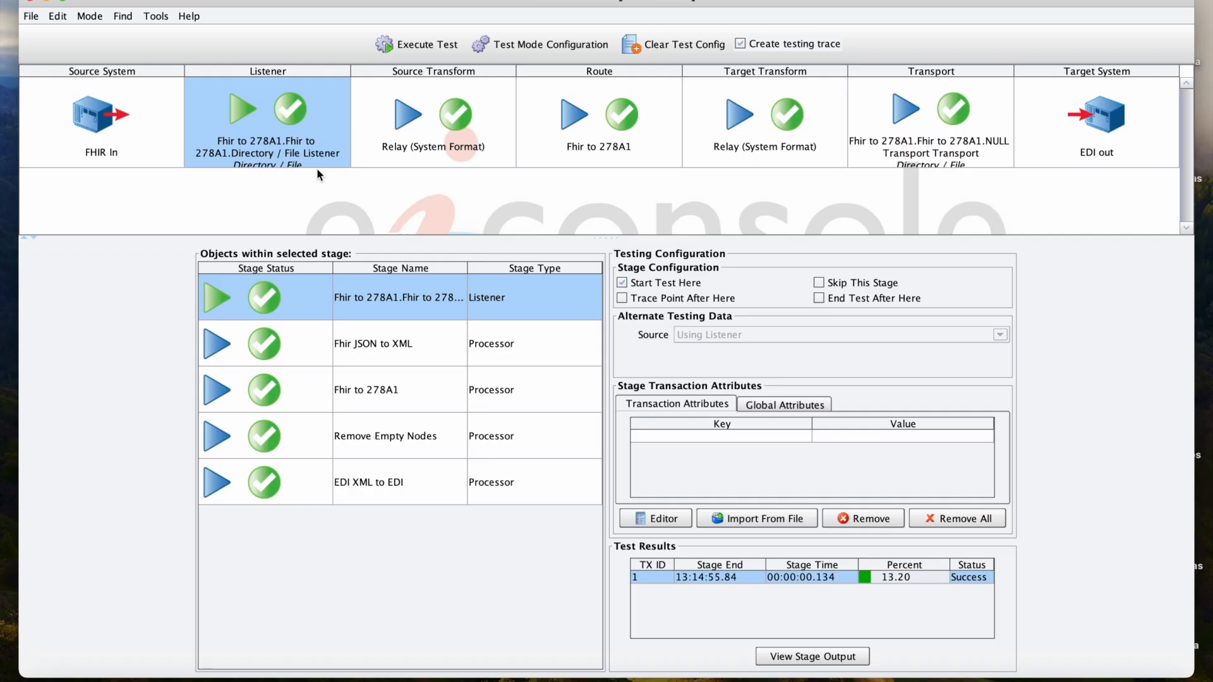
double_click(388, 302)
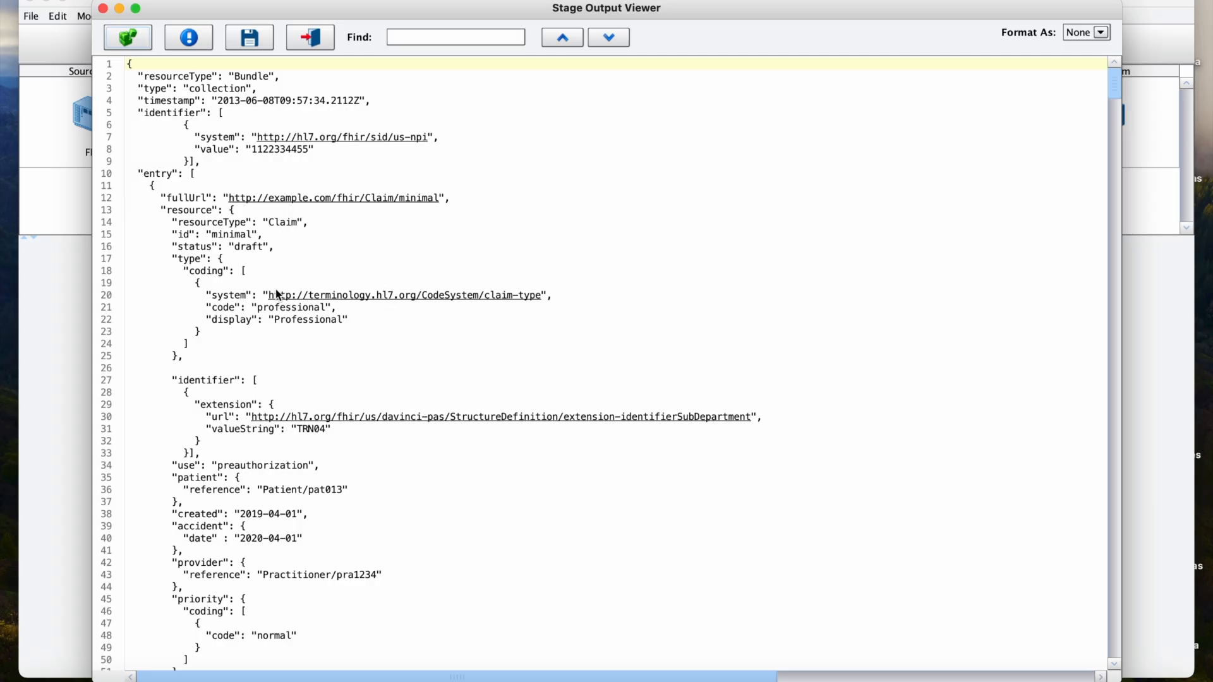
scroll(278, 295, down, 5)
scroll(278, 296, down, 20)
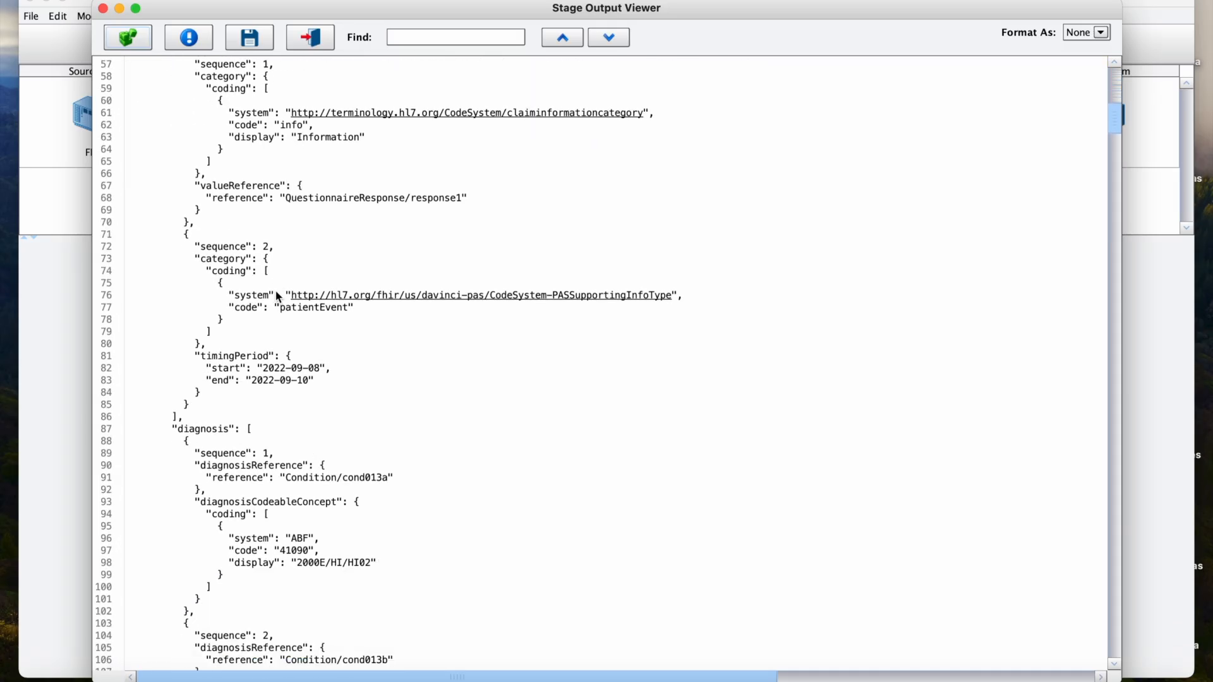
scroll(278, 295, down, 20)
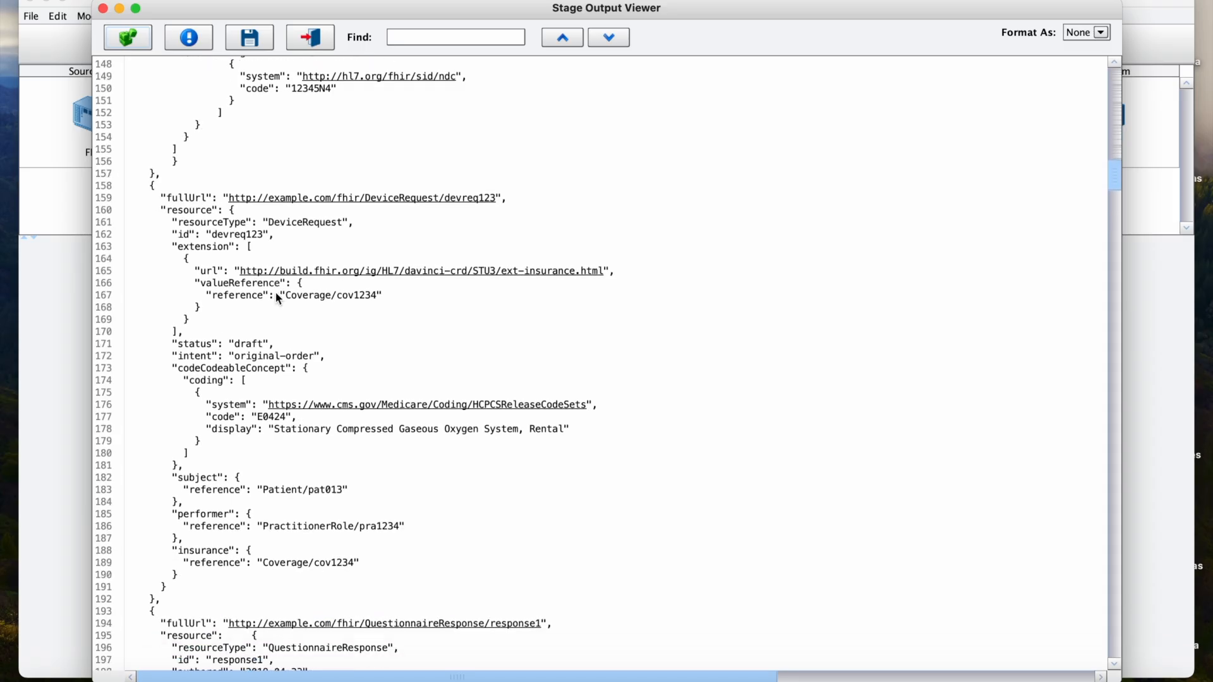
scroll(278, 298, down, 20)
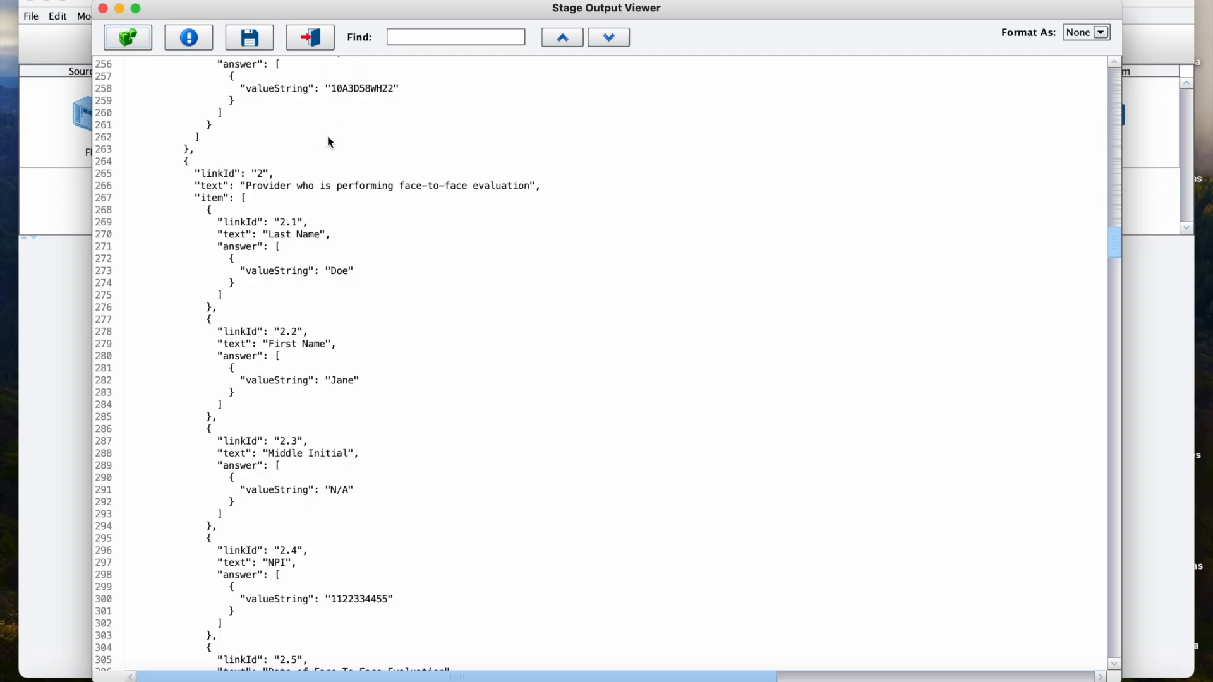
click(315, 44)
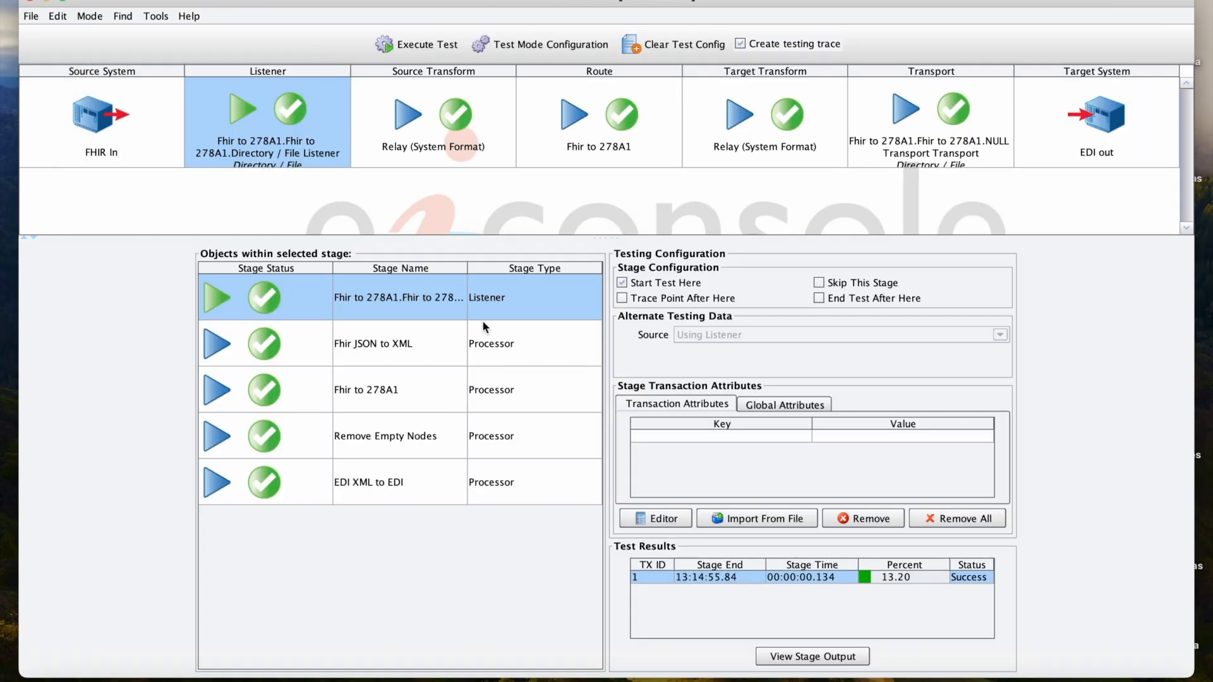
Examine the Fhir JSON to XML processor's output from the Claim resource through the careTeam section, and close the viewer.
click(485, 347)
double_click(525, 343)
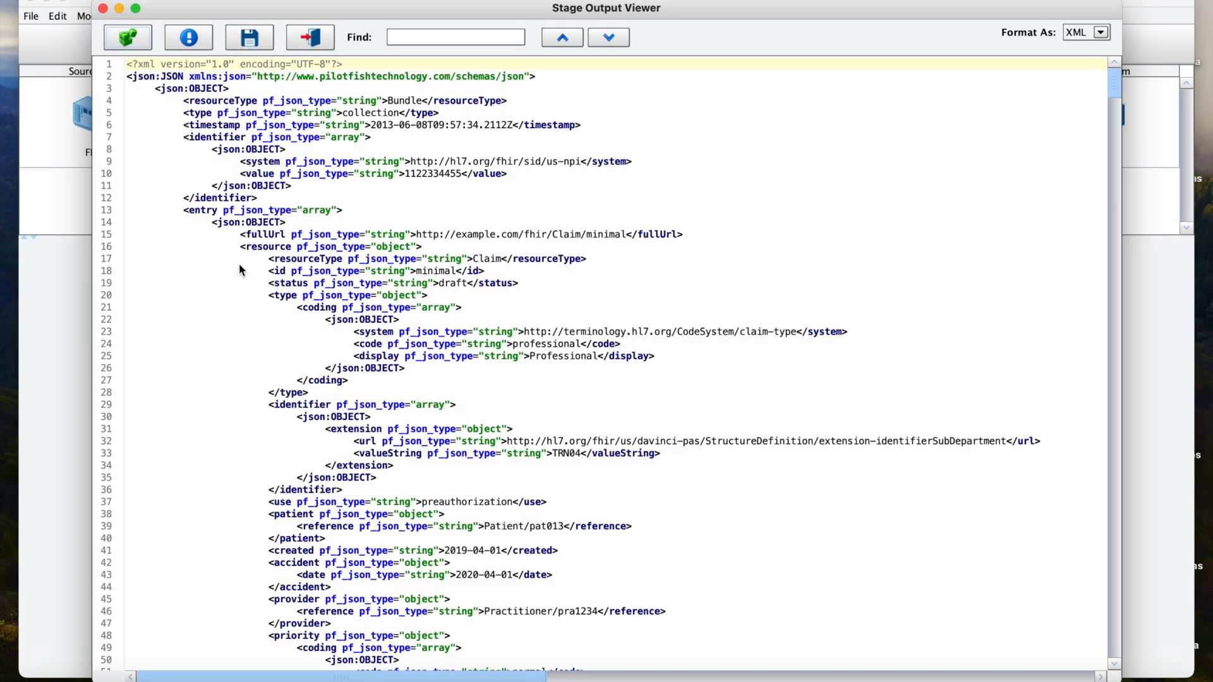
scroll(172, 189, down, 10)
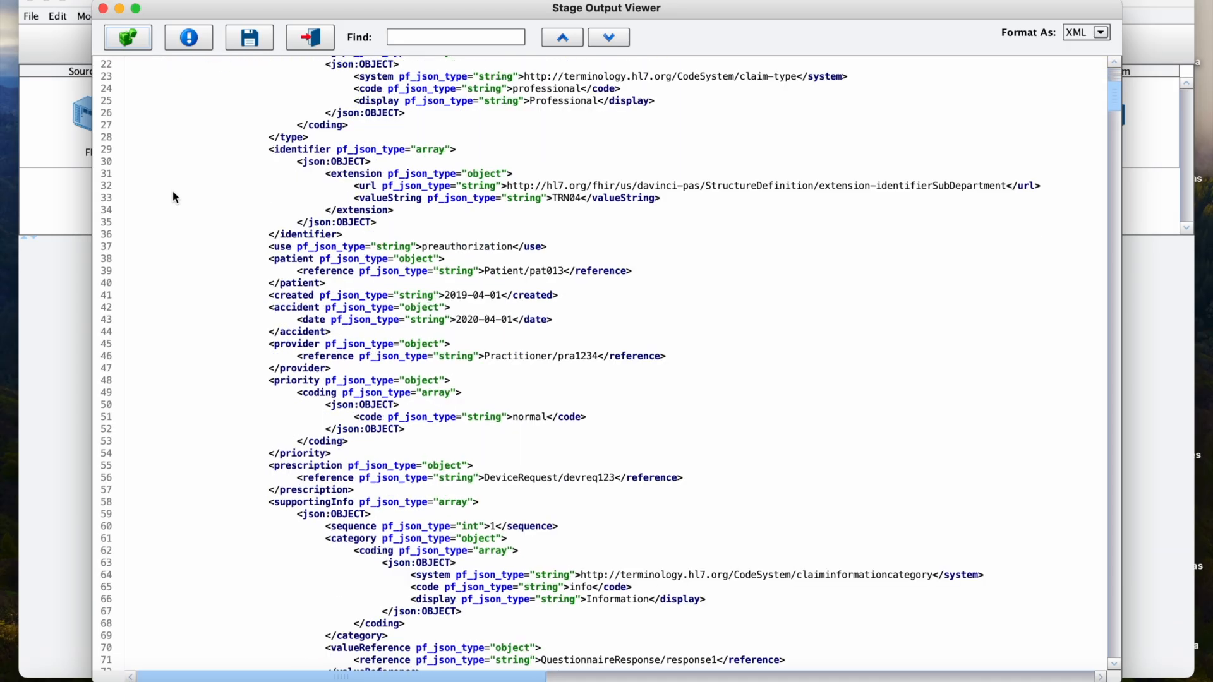
scroll(174, 196, down, 8)
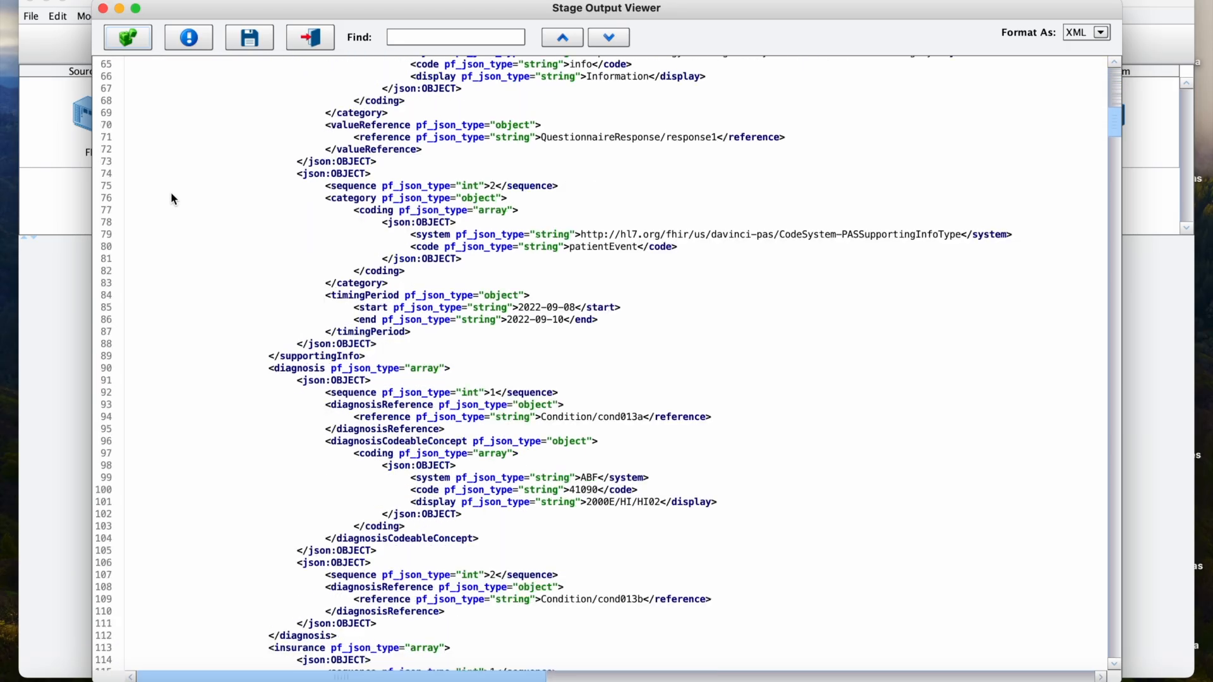
scroll(254, 277, down, 4)
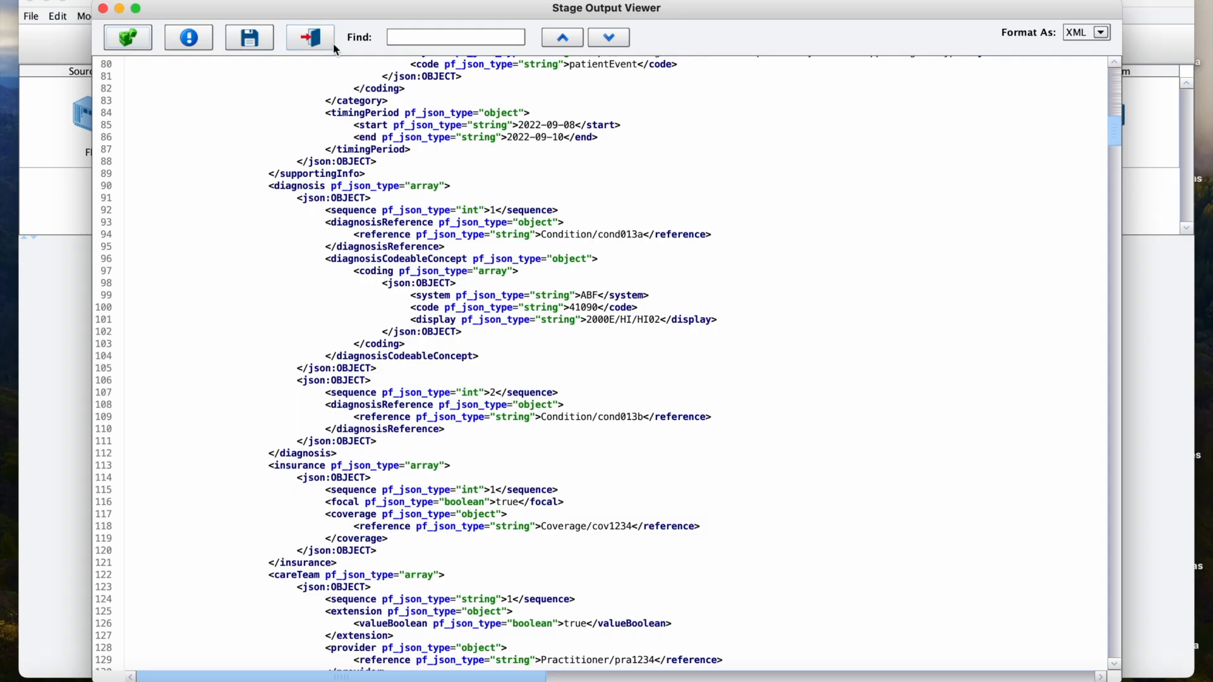
click(300, 39)
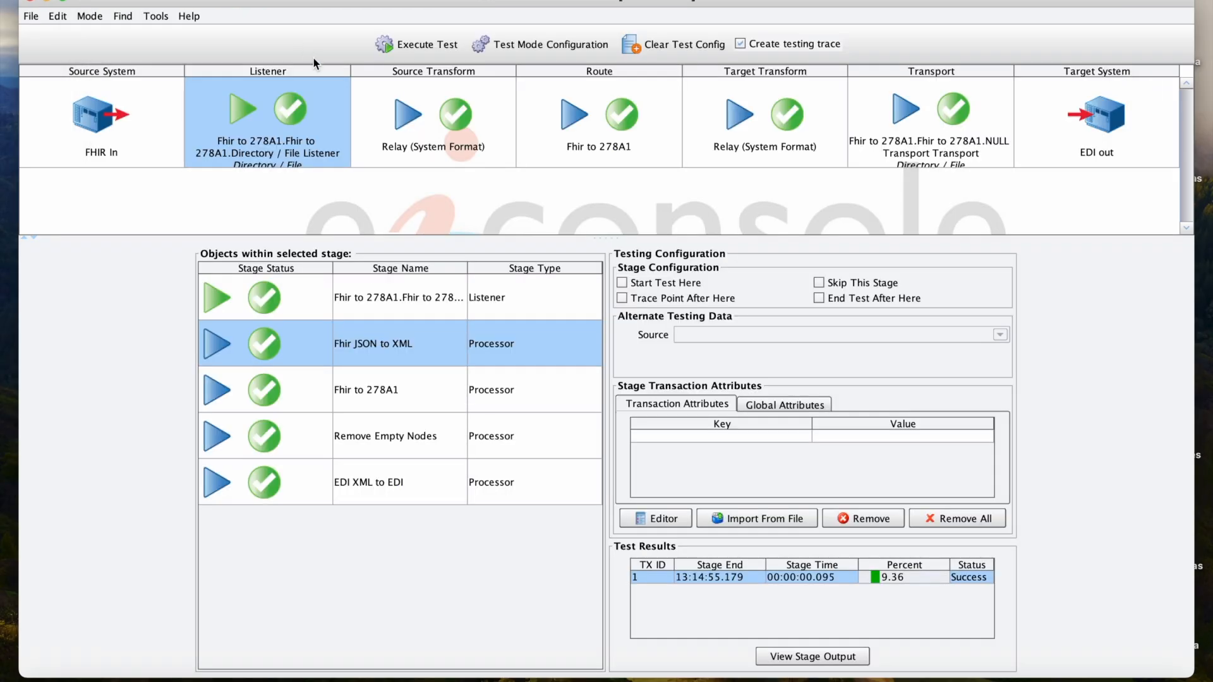
Examine the Fhir to 278A1 processor's EDI XML output from the transaction header through the subscriber and dependent loops, and close the viewer.
double_click(445, 401)
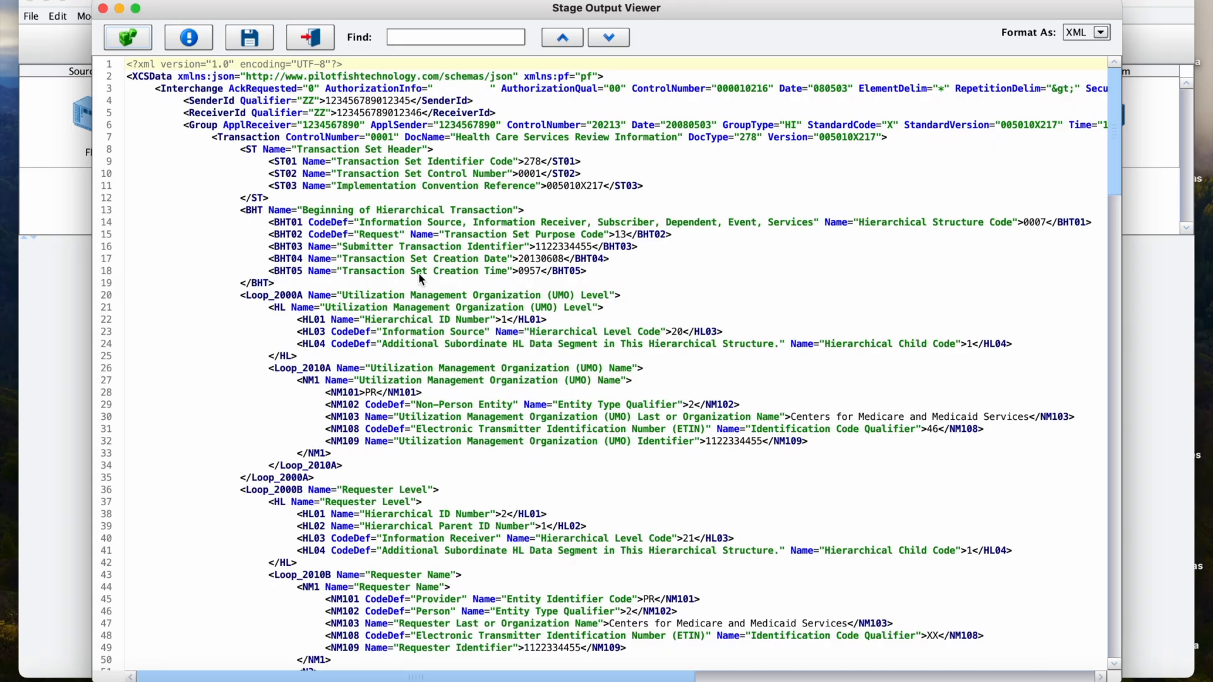
scroll(414, 269, down, 6)
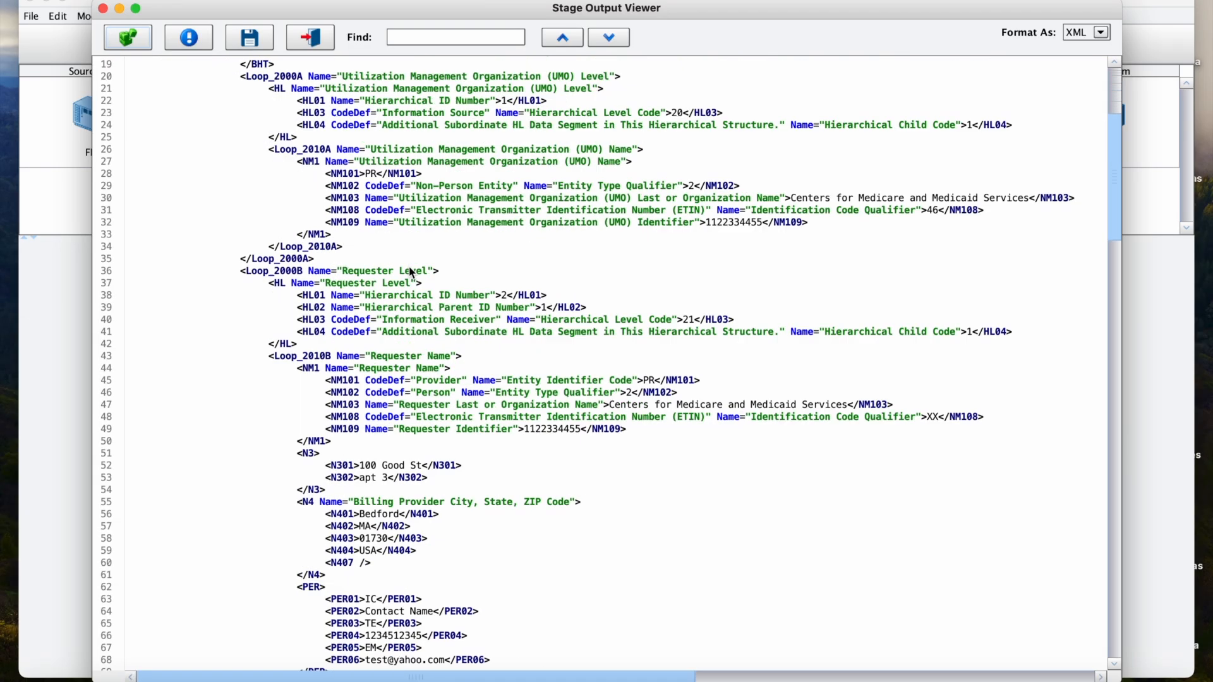
scroll(412, 272, down, 9)
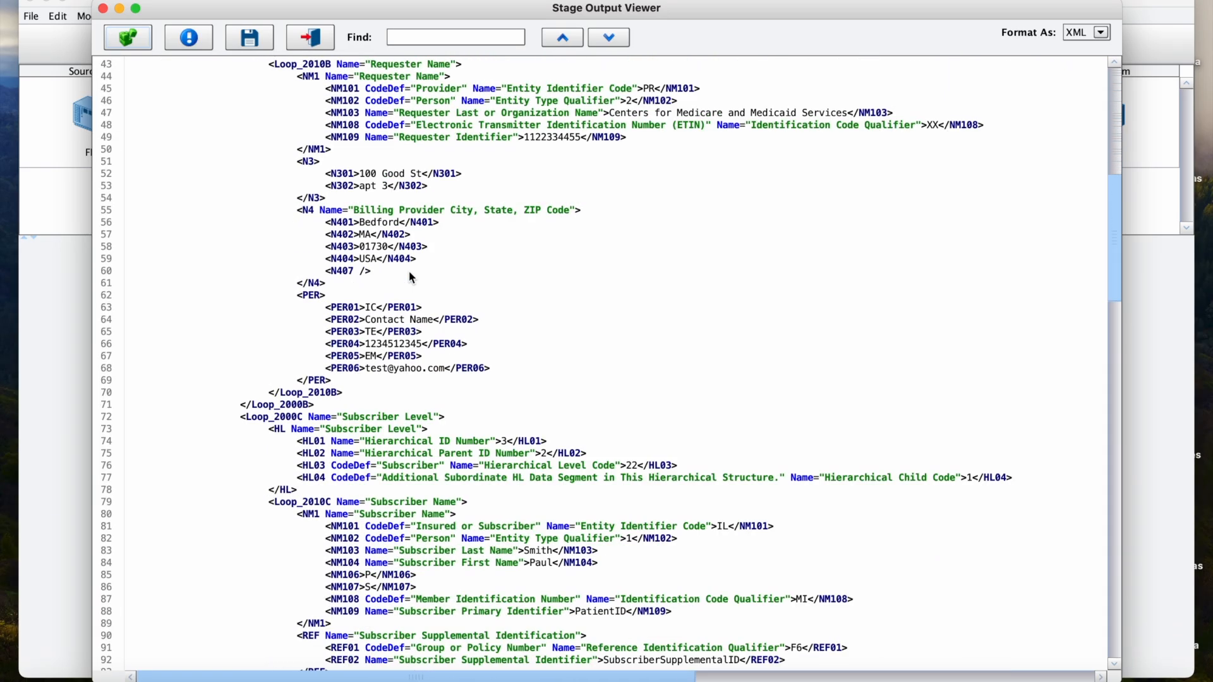
scroll(410, 276, down, 2)
scroll(460, 266, down, 3)
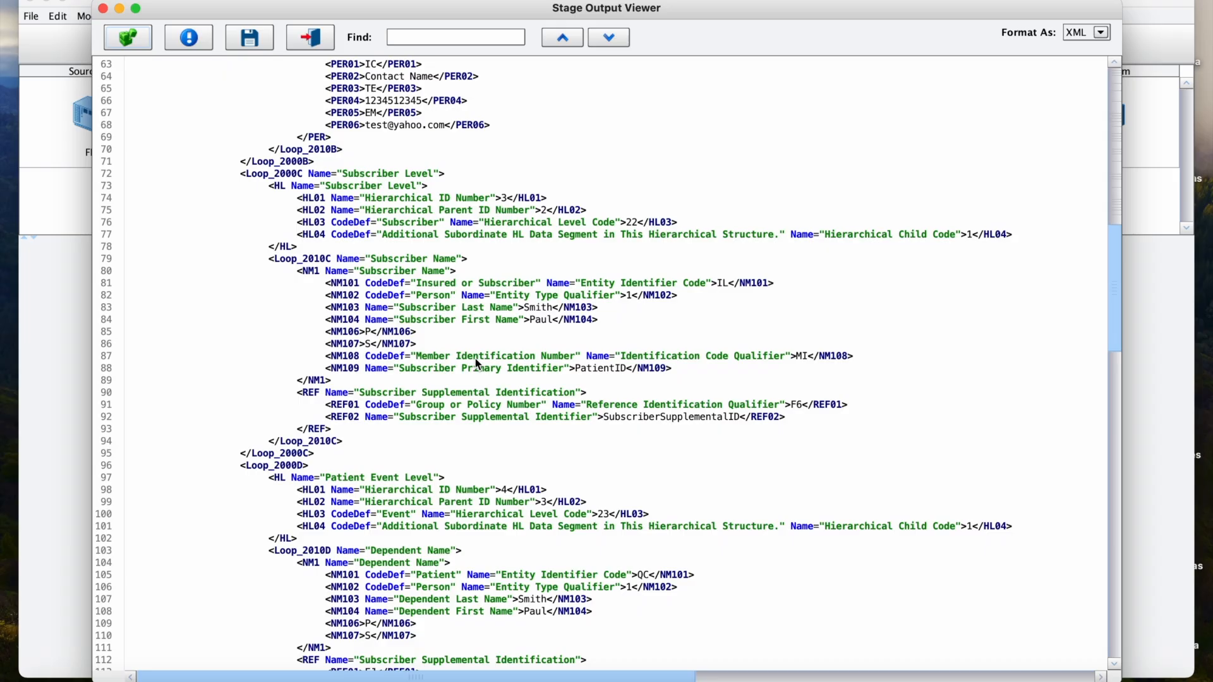
click(310, 37)
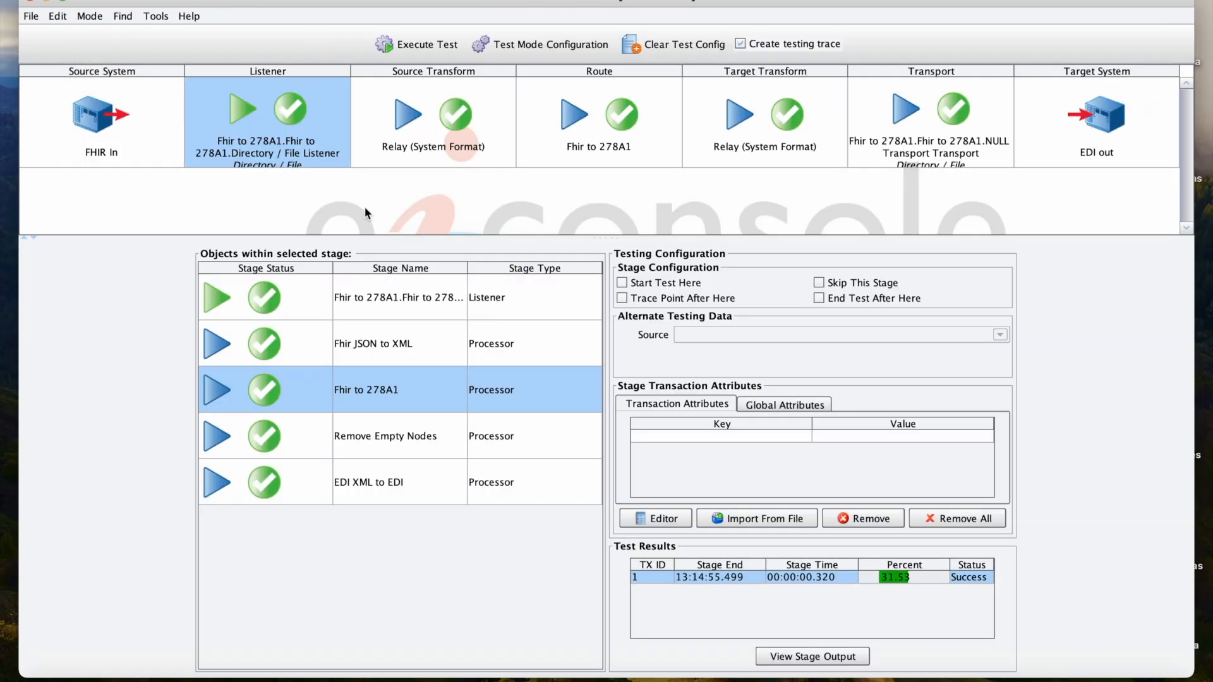
View the EDI XML to EDI processor's output, and check the test results of the Source Transform, Route and Target Transform stages.
double_click(527, 488)
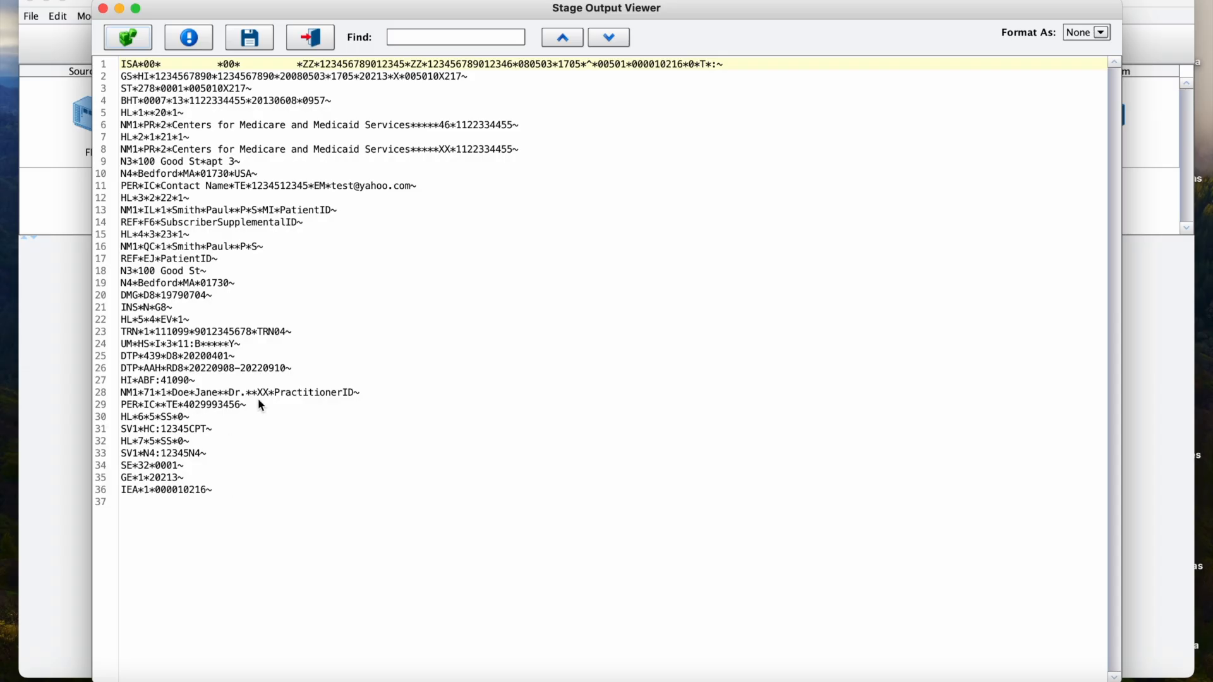
click(313, 44)
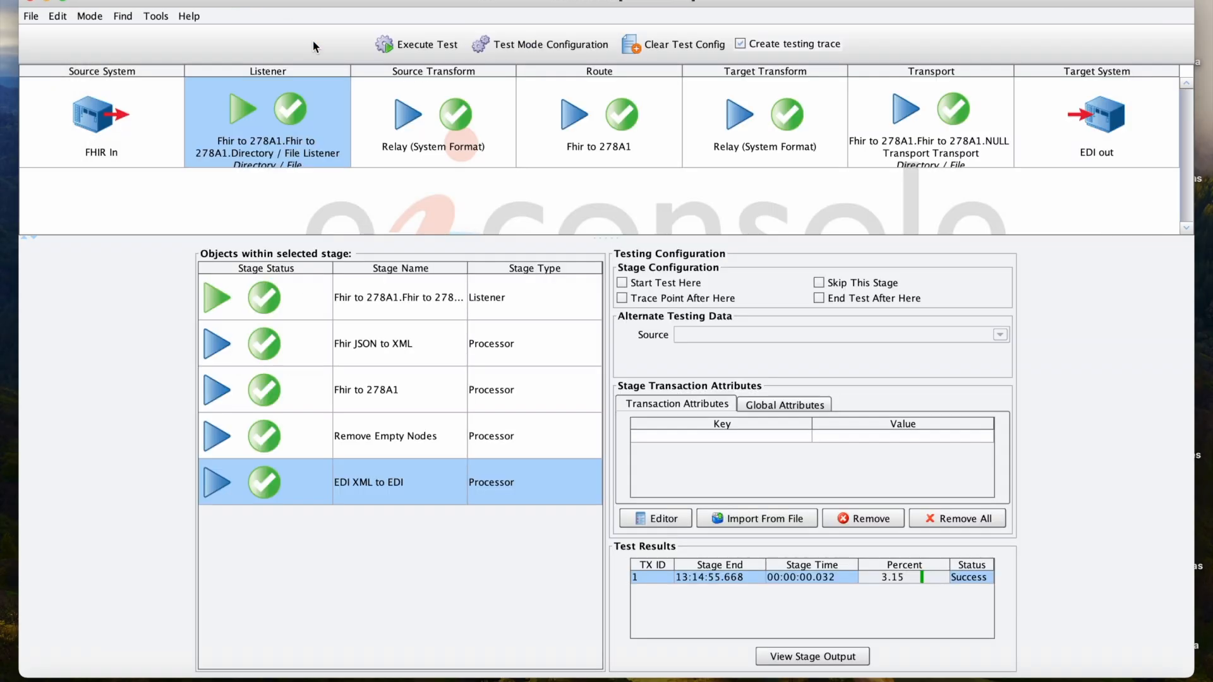
click(477, 156)
click(625, 126)
click(776, 134)
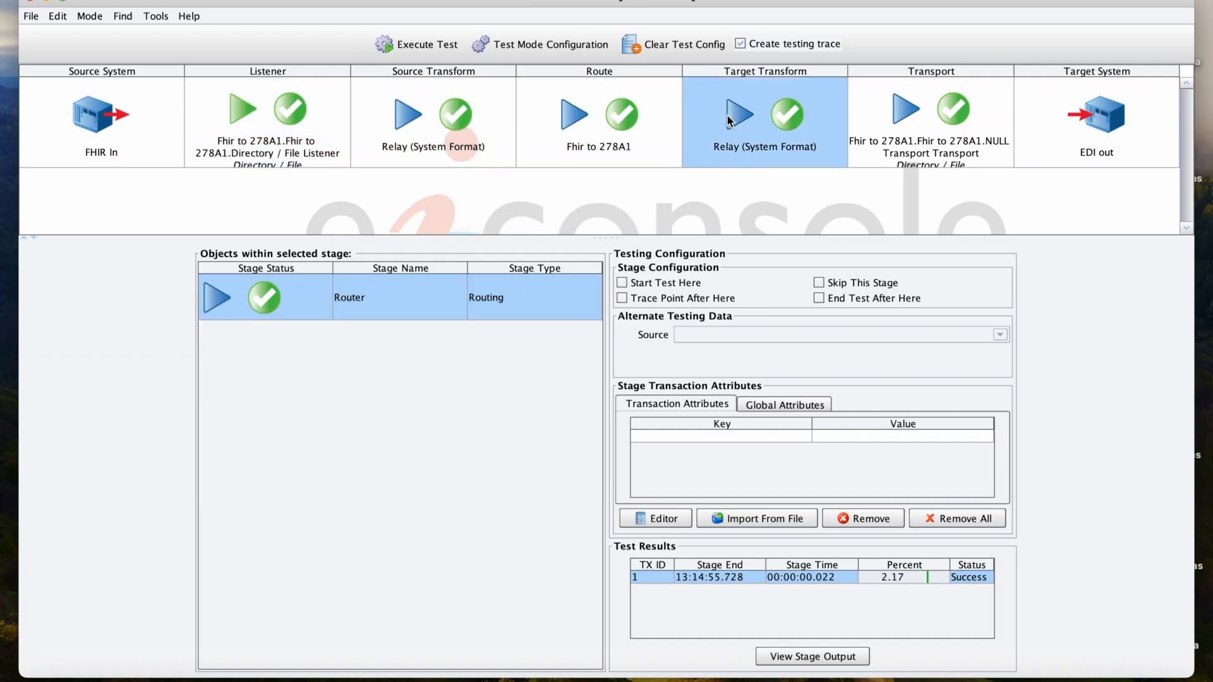
View the EDI output of the Transport stage's transport object and close the viewer.
click(863, 130)
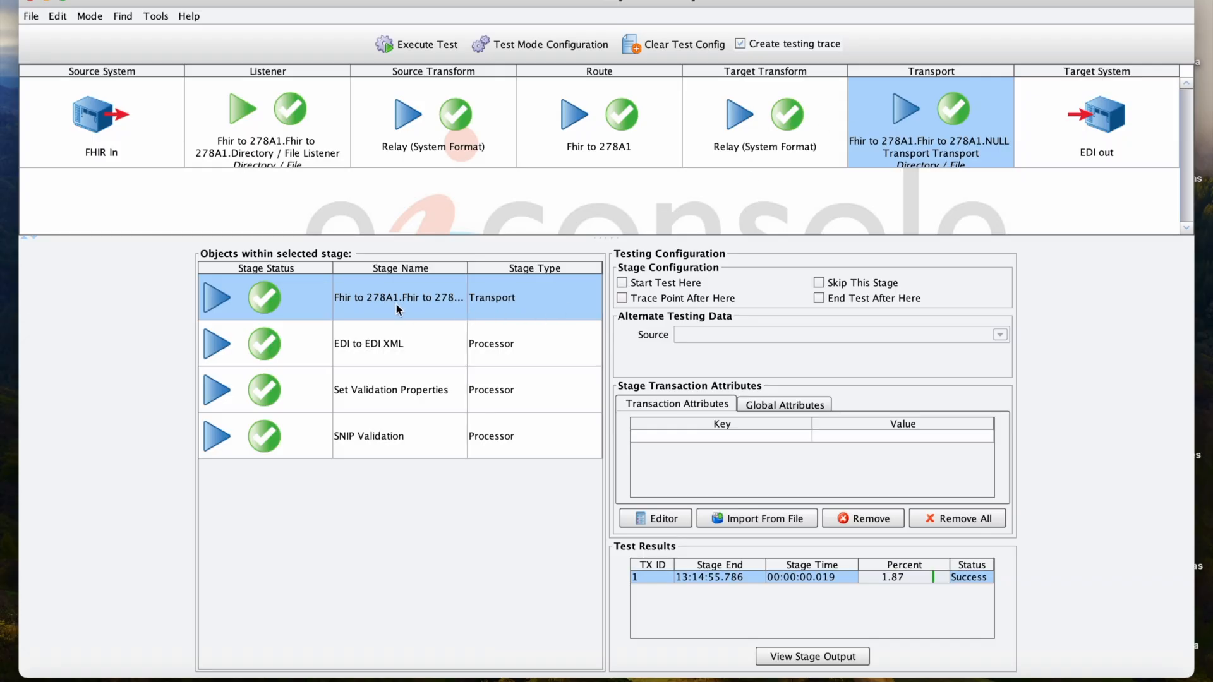
double_click(429, 300)
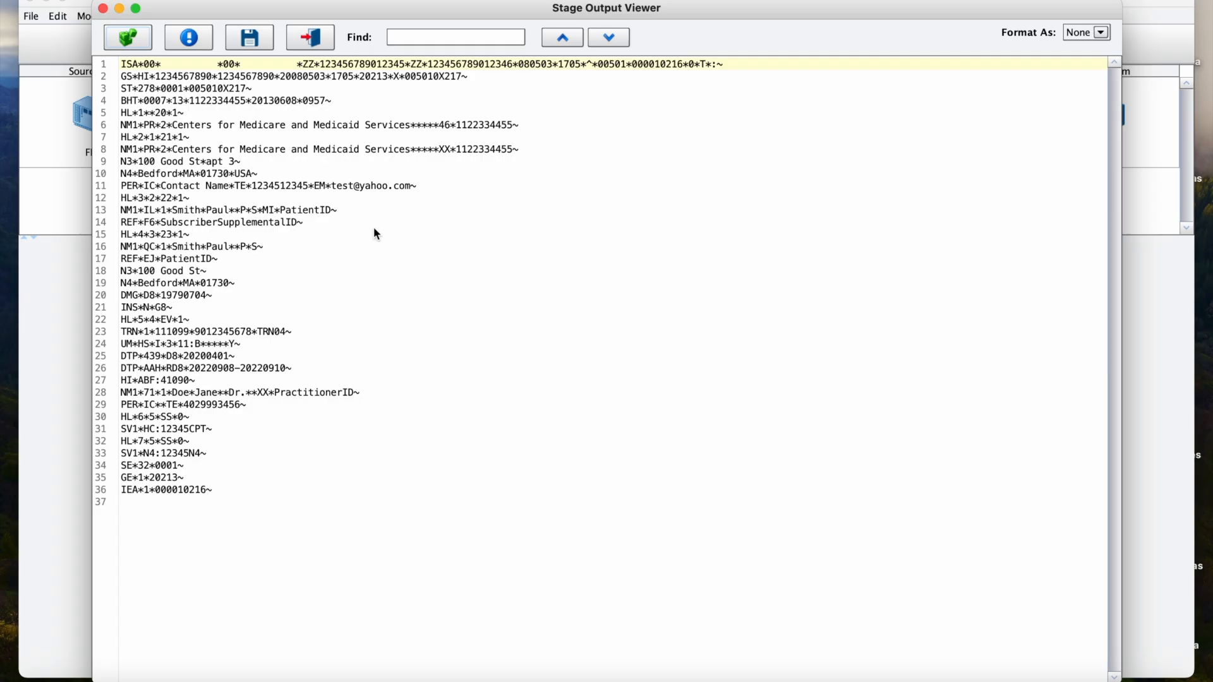
click(310, 38)
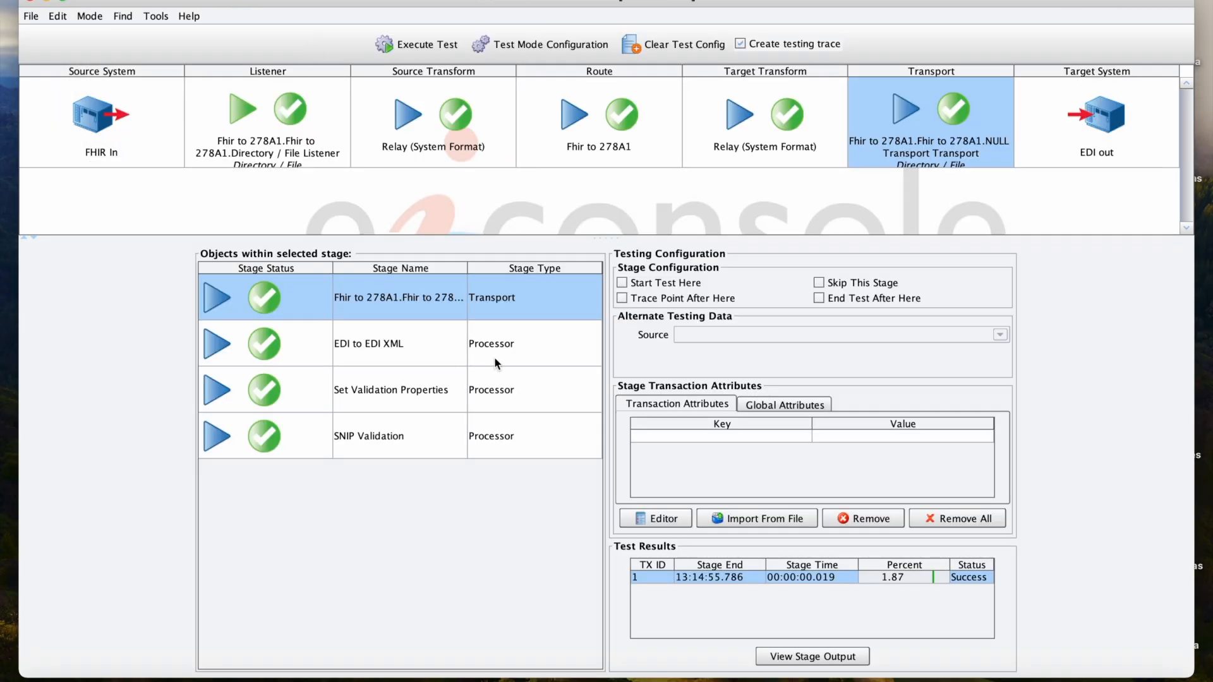
Check the transport's Set Validation Properties test result and view the SNIP Validation processor's output, closing the viewer.
click(515, 388)
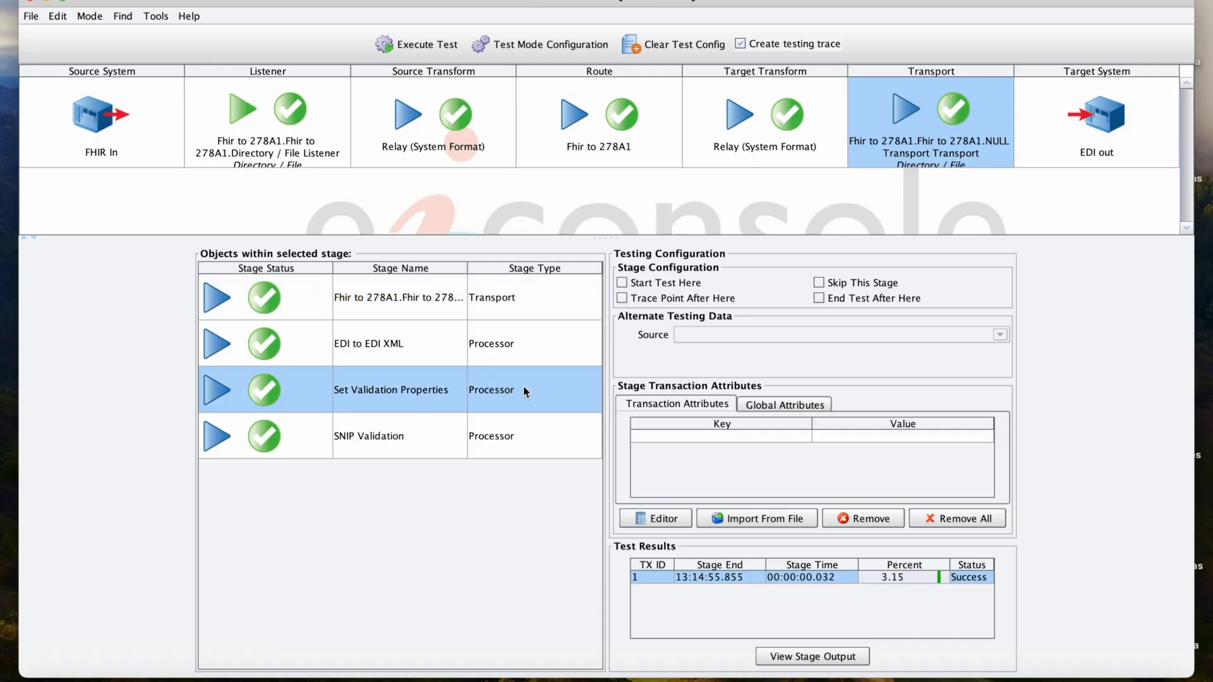
click(550, 446)
double_click(550, 438)
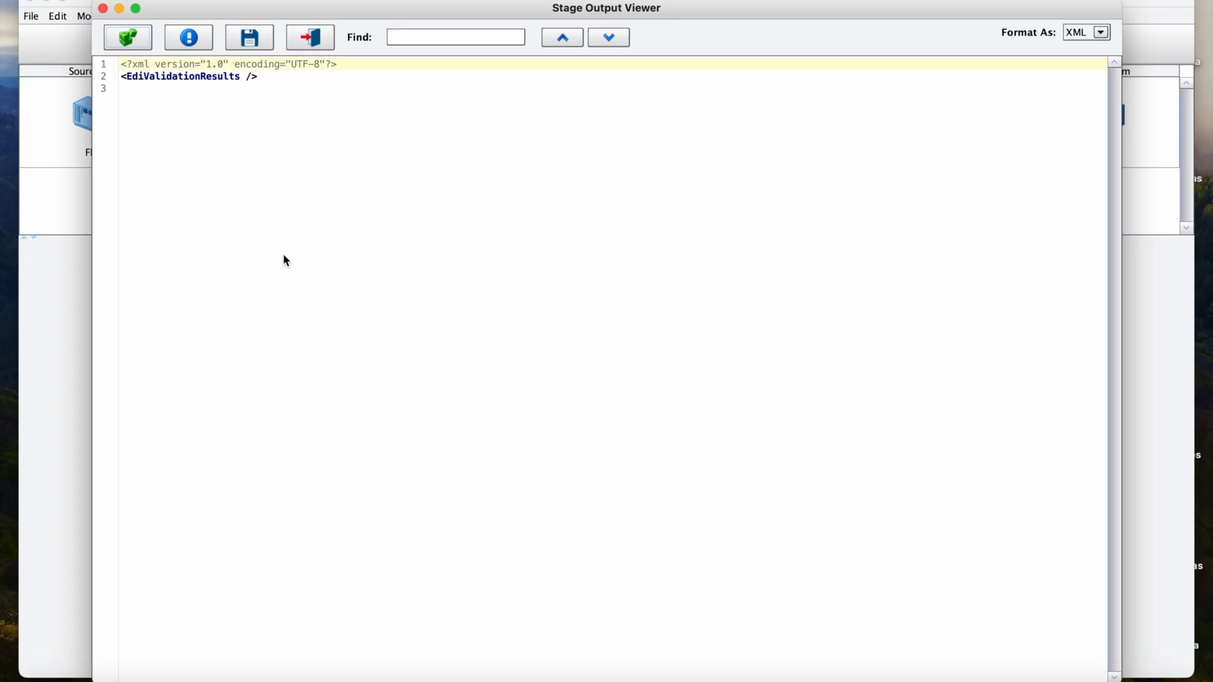
click(305, 40)
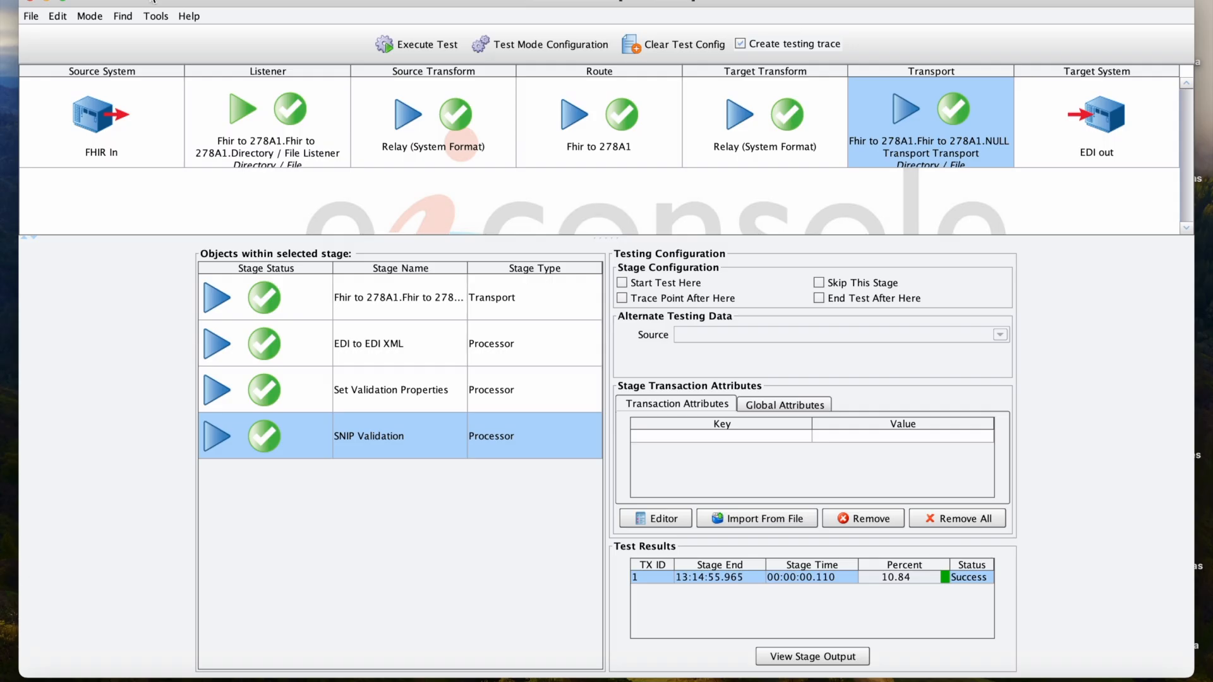
Return to route file management, duplicate the Fhir to 278A1 route as "Fhir to 278A1 customer 2" and open the duplicate.
click(90, 17)
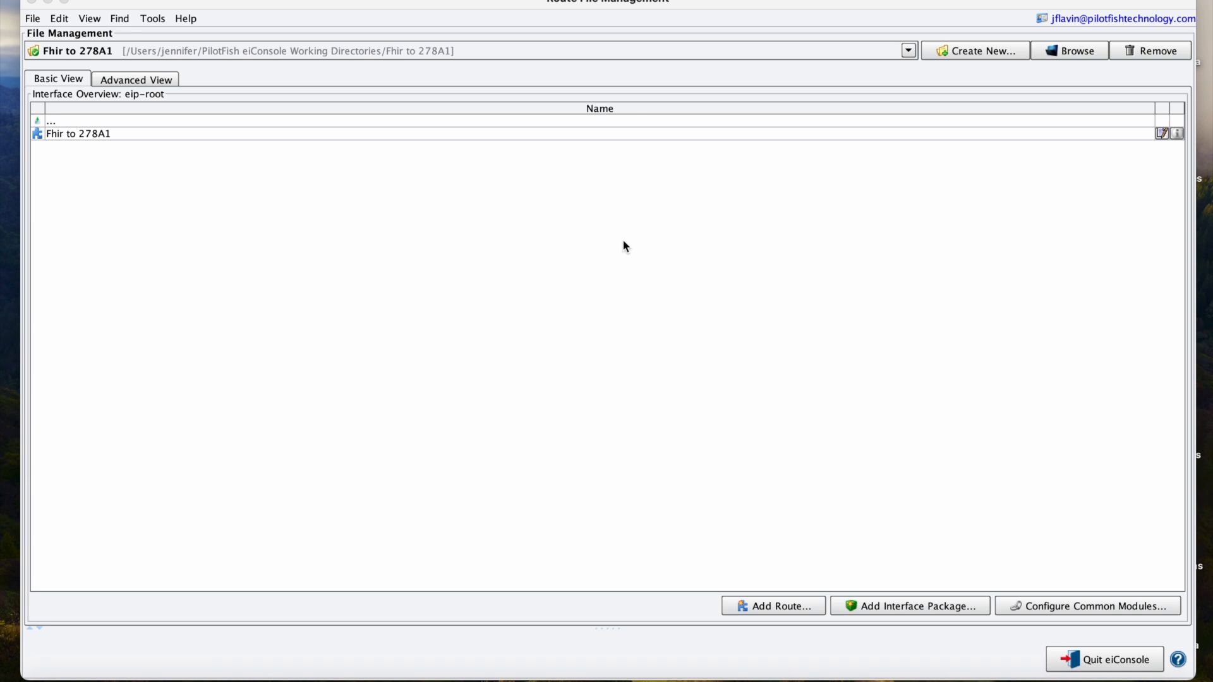
click(283, 135)
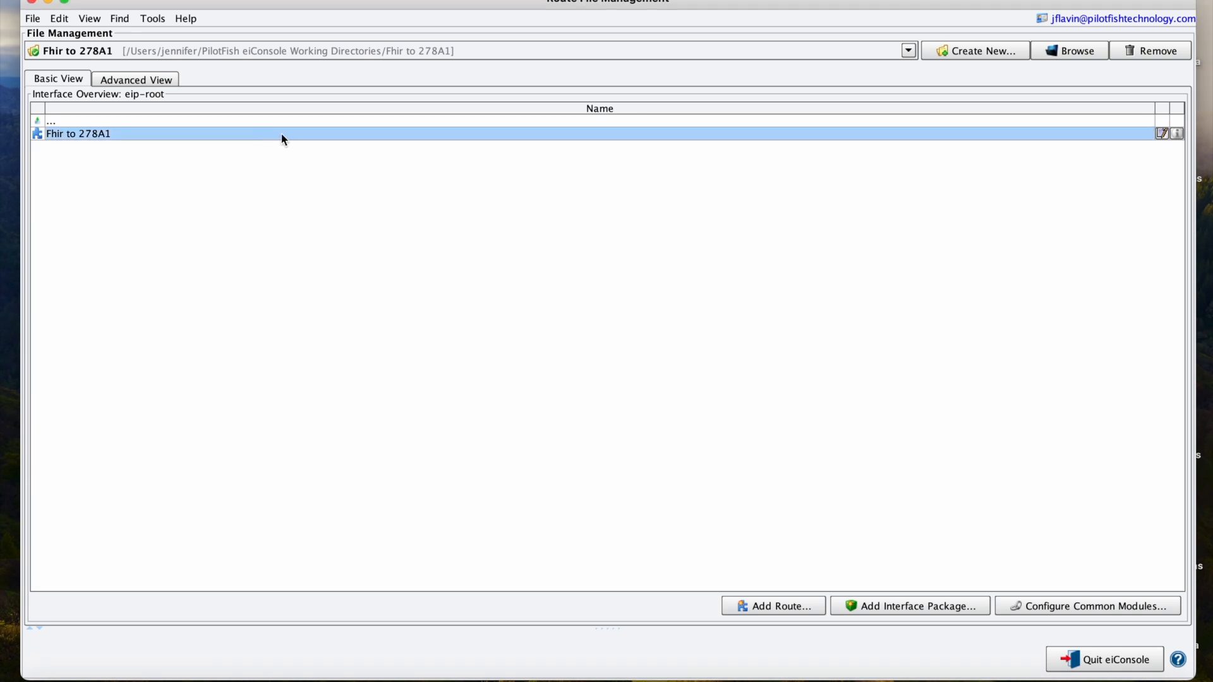
right_click(278, 136)
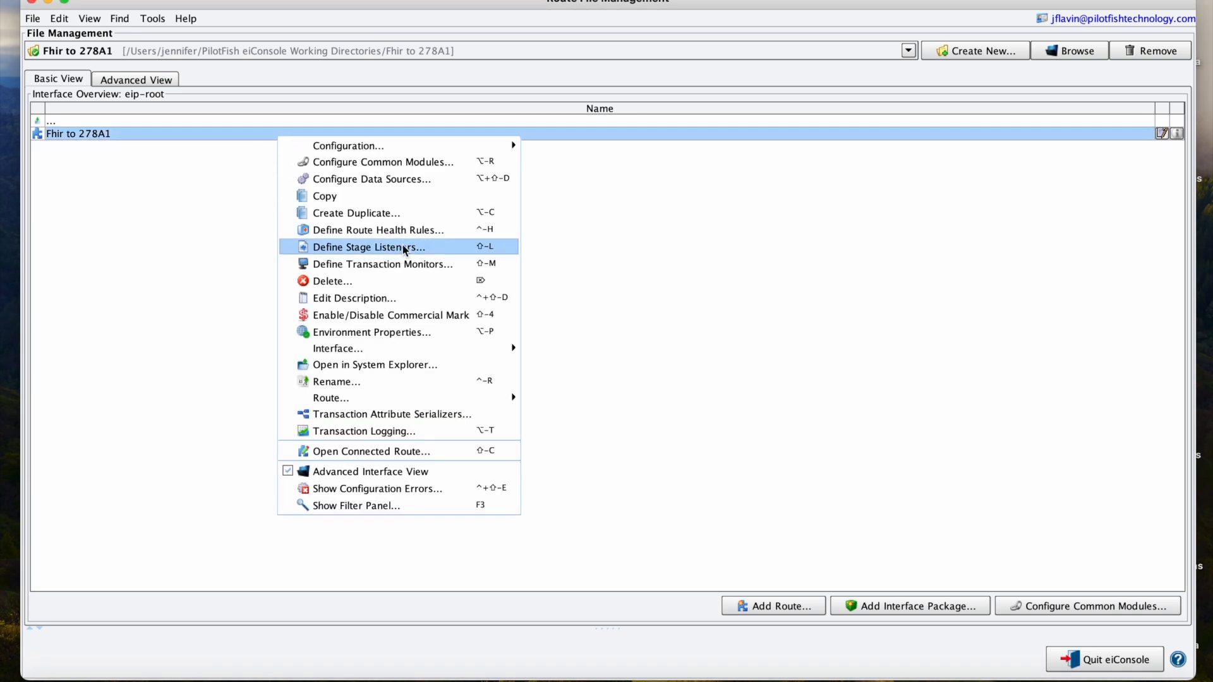
click(408, 213)
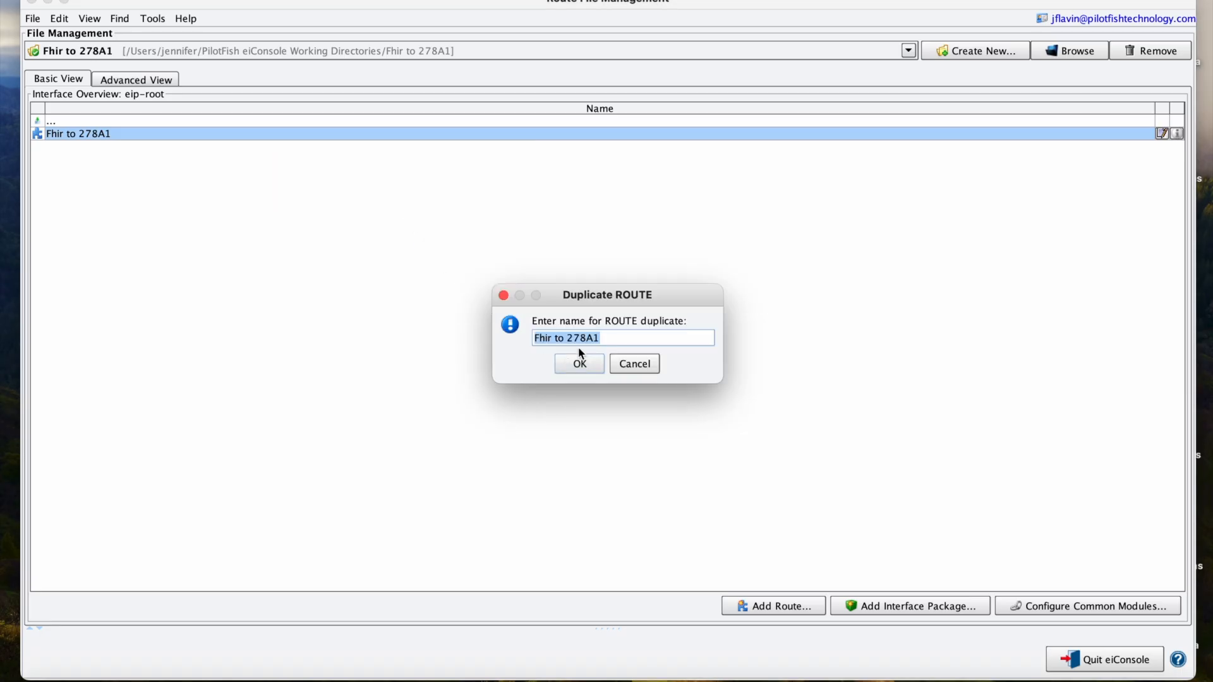
click(621, 337)
text(customer 2)
key(Return)
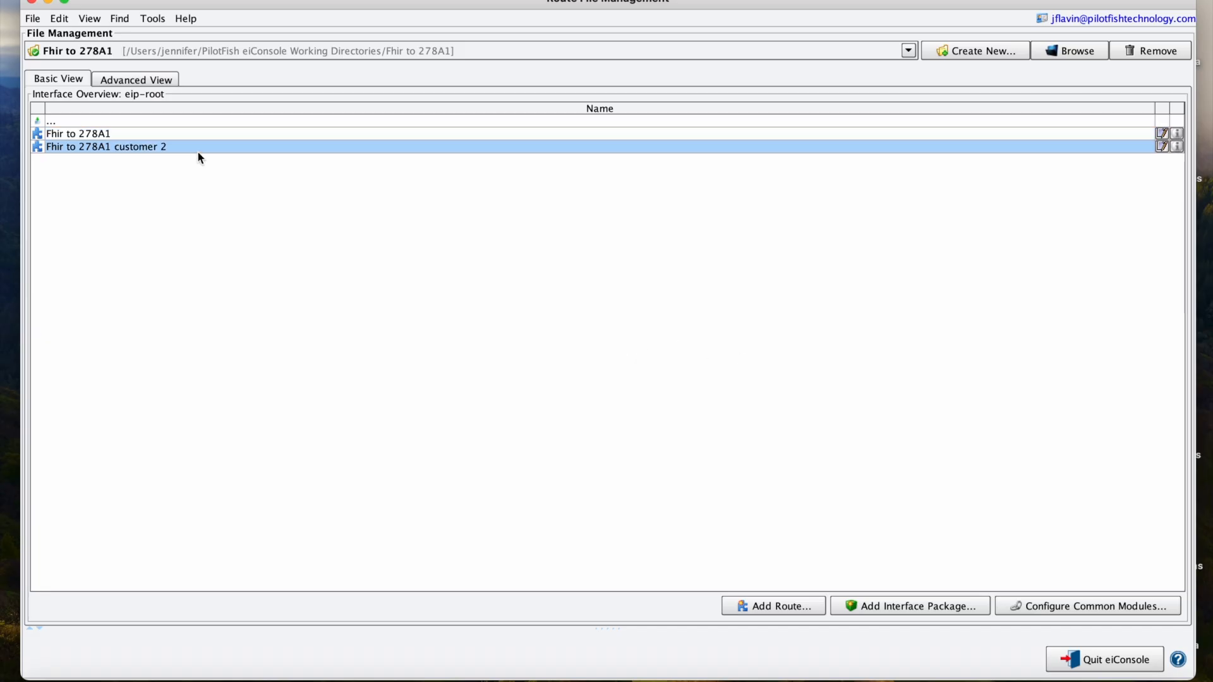
double_click(194, 152)
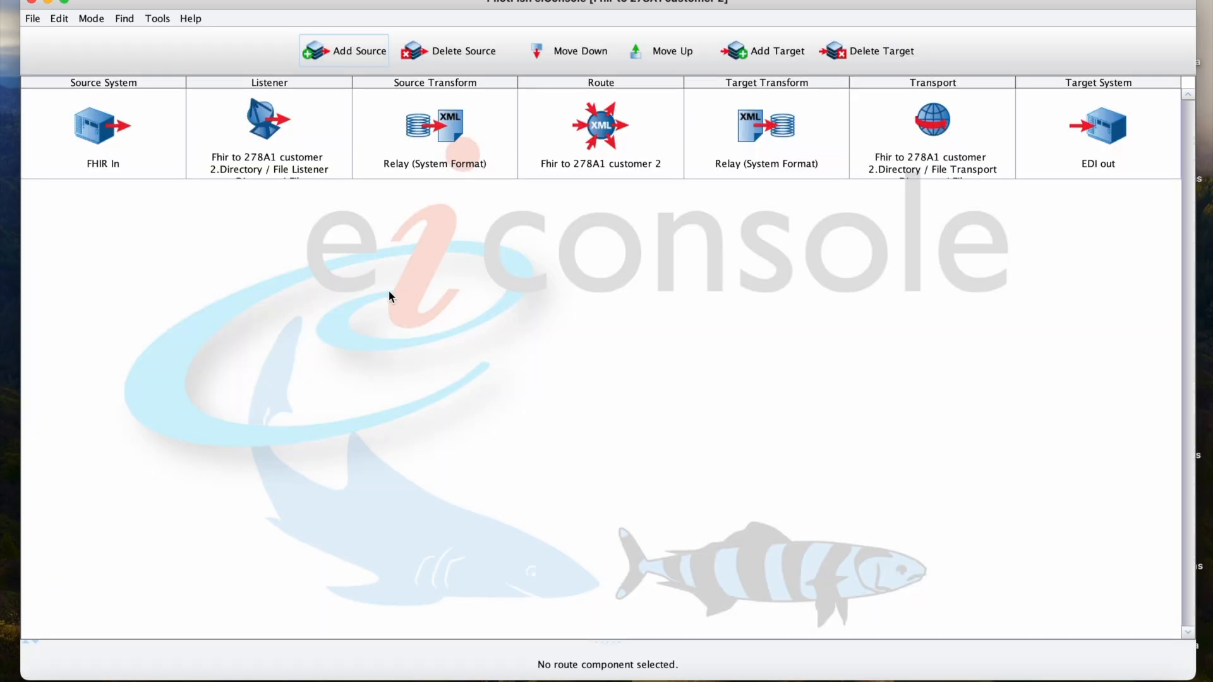